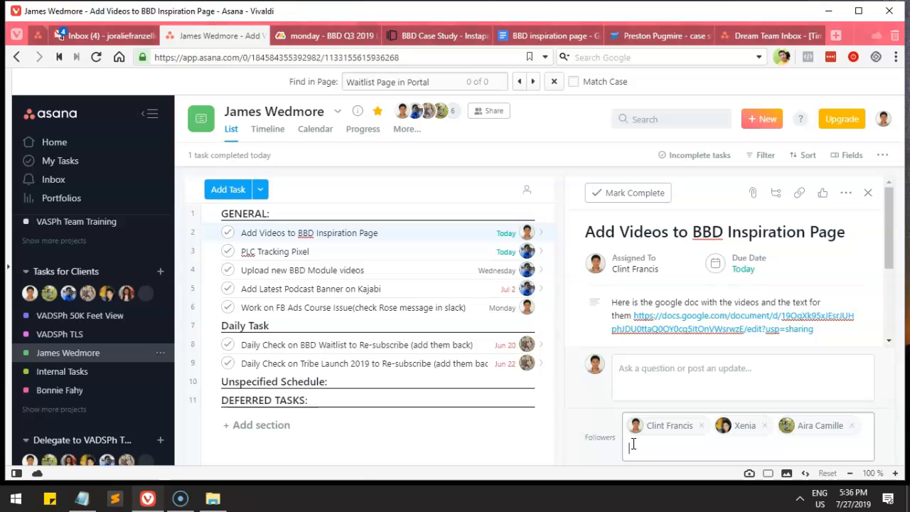
Step: Add two teammates as followers of the 'Add Videos to BBD Inspiration Page' task
text(clif)
key(Return)
text(chris)
key(Return)
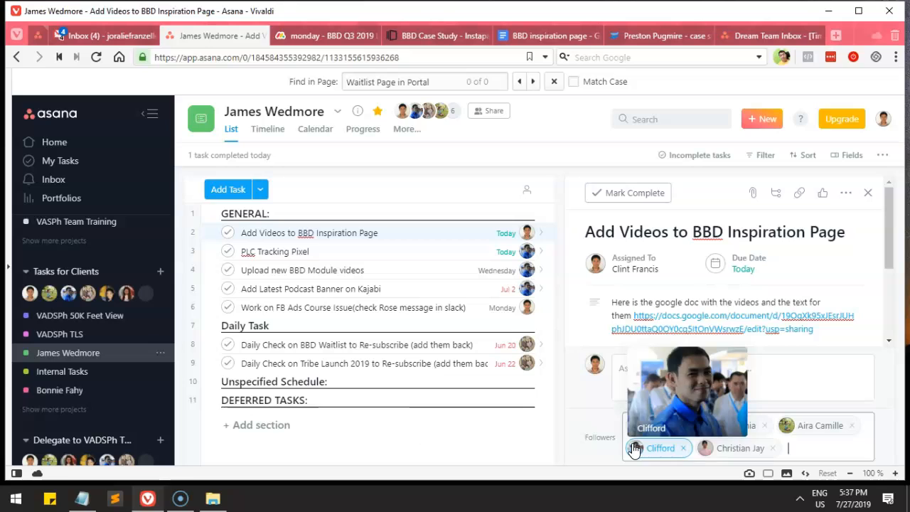
click(581, 404)
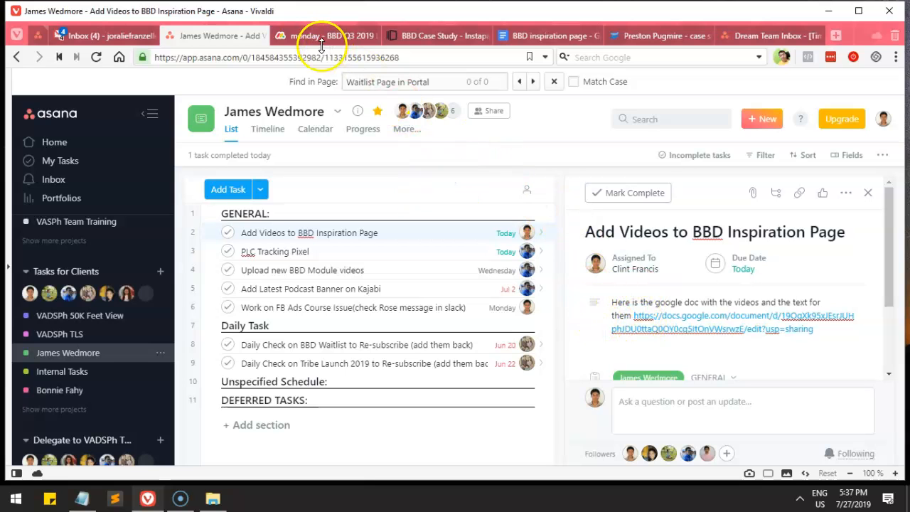
Step: Add an 'Instapage:' label with the BBD Case Study builder link to the task description
drag(445, 34, 324, 42)
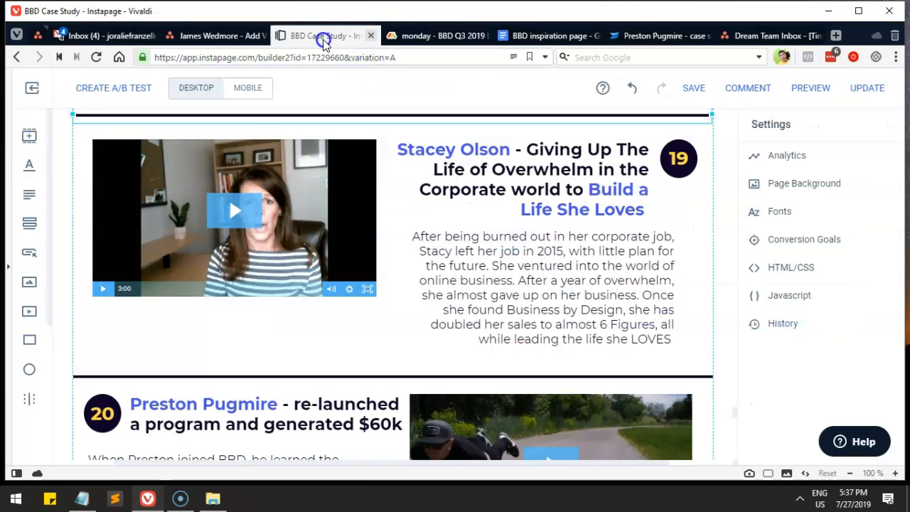
click(381, 52)
key(ctrl+c)
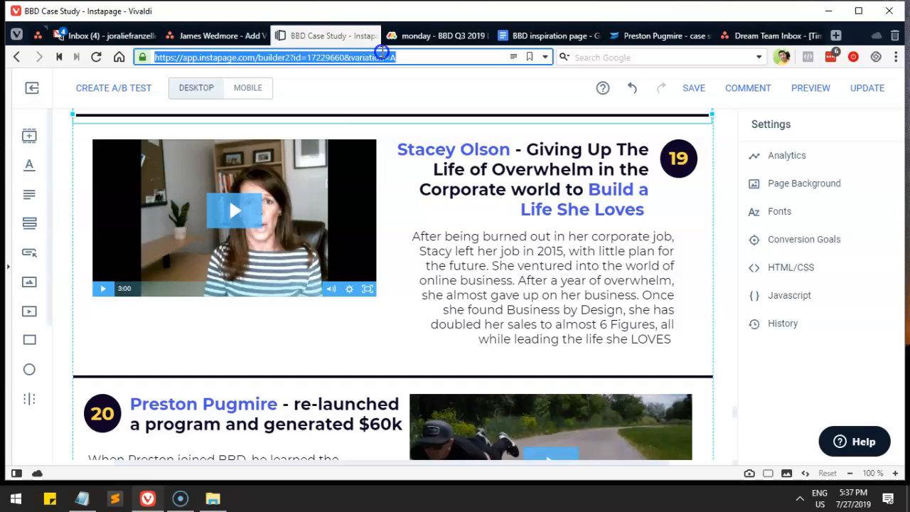
click(214, 32)
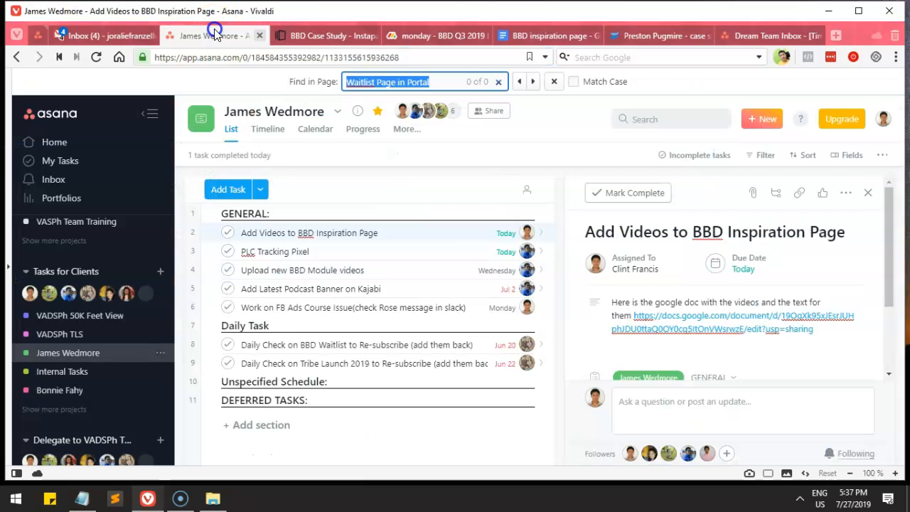
click(810, 341)
key(Return)
key(Return)
key(Return)
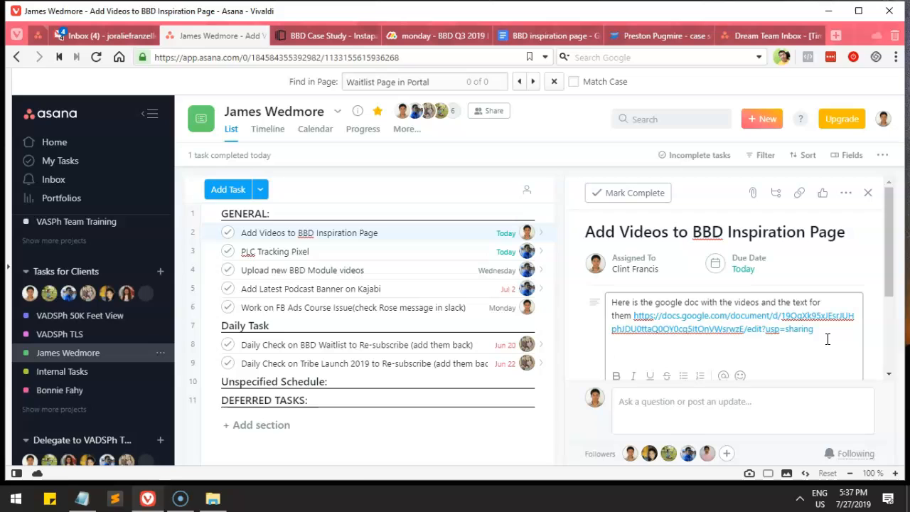
text(Instapage:)
key(Return)
key(ctrl+v)
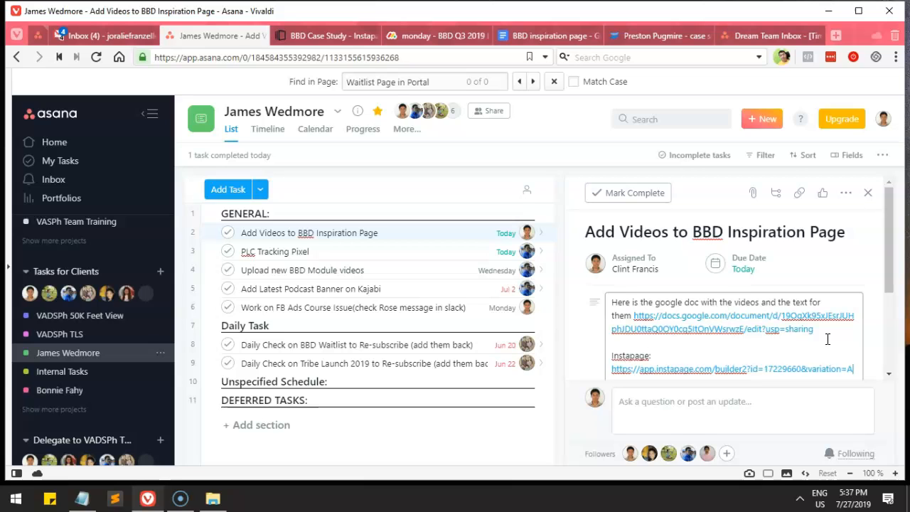
key(Return)
key(Return)
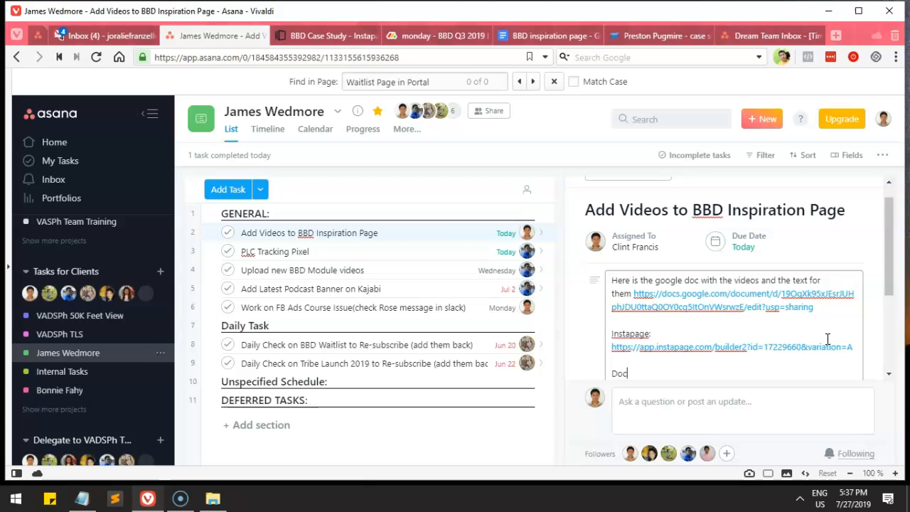
Step: Add a 'Document' label with the BBD inspiration page Google Doc link below it
text(Document)
key(Return)
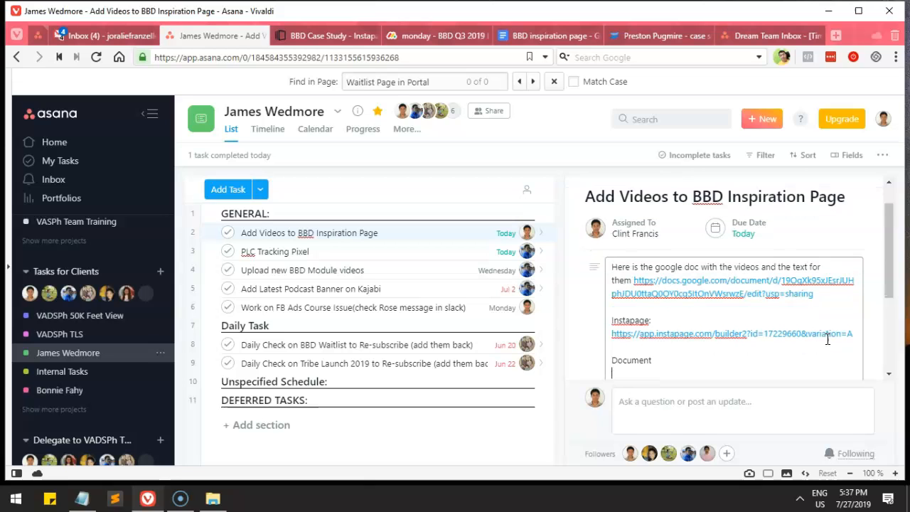
click(534, 36)
click(419, 57)
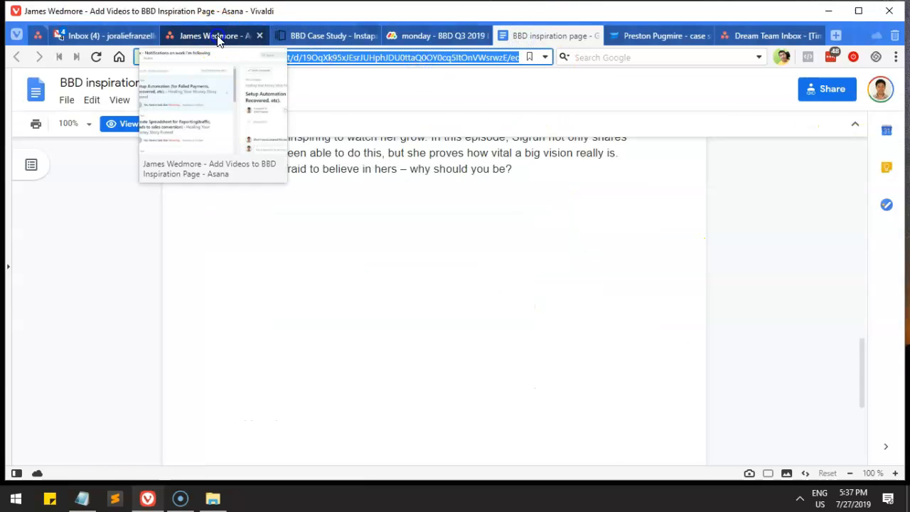
click(218, 35)
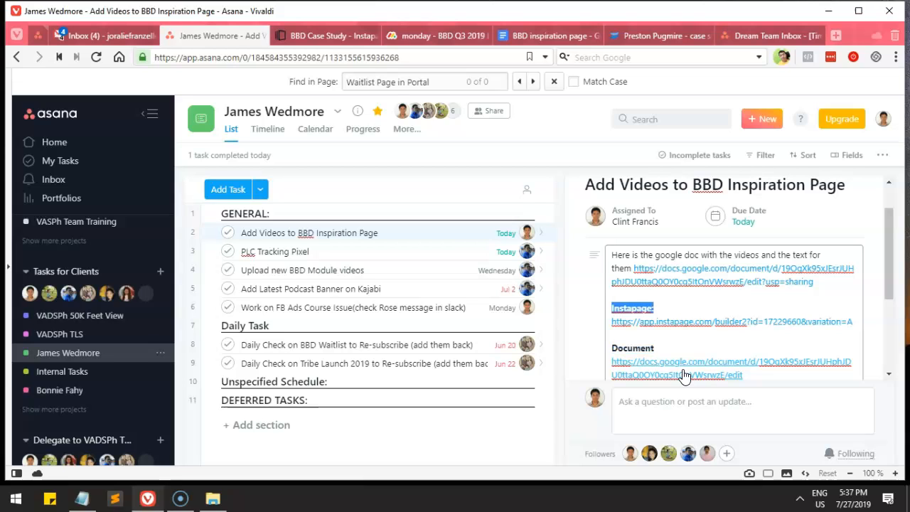
click(682, 346)
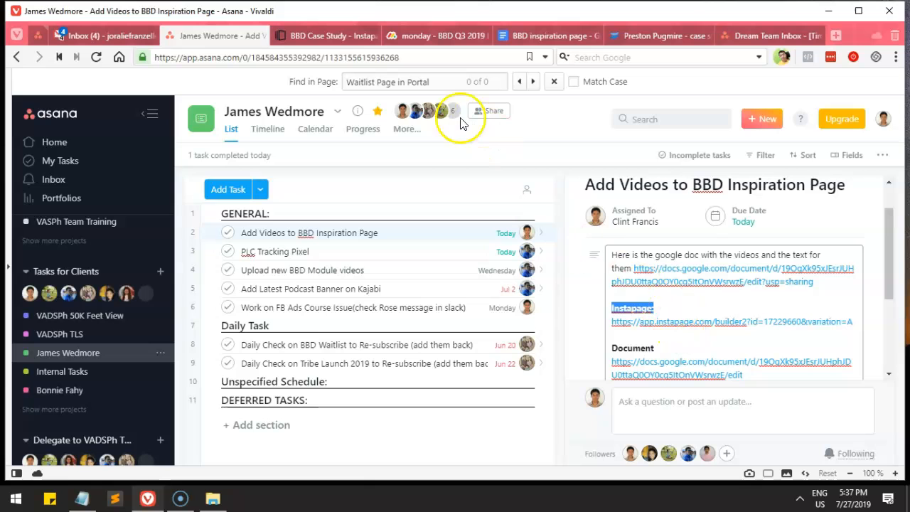
click(302, 35)
Step: Ungroup the section 18 group into its separate elements
scroll(409, 256, up, 15)
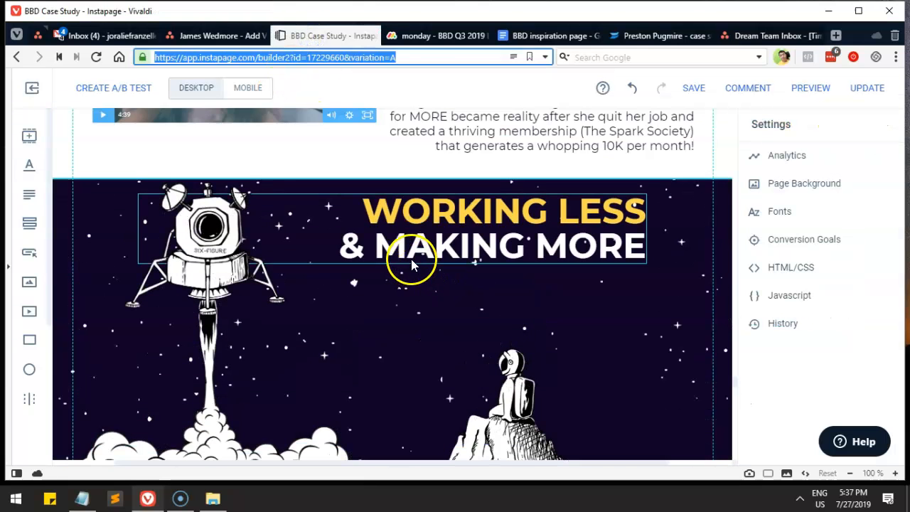
scroll(516, 261, up, 3)
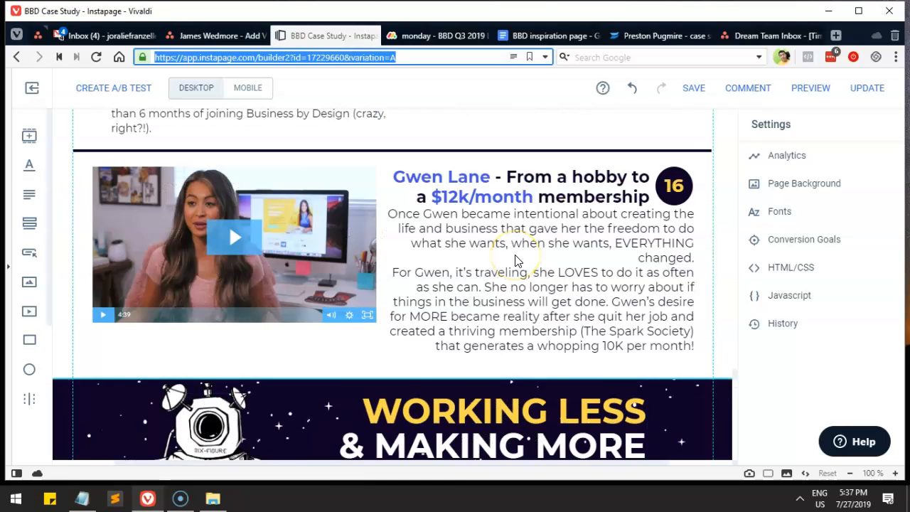
scroll(516, 260, down, 9)
scroll(508, 261, down, 3)
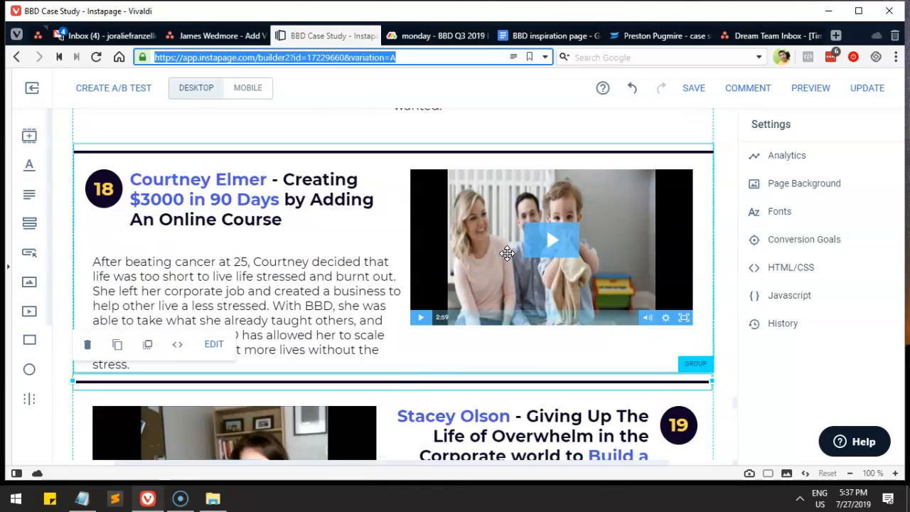
click(409, 242)
scroll(358, 209, up, 1)
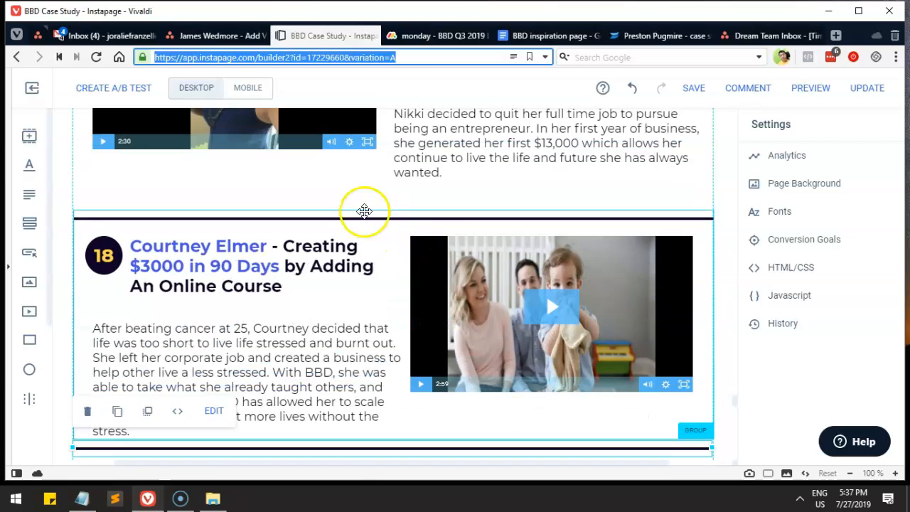
click(327, 240)
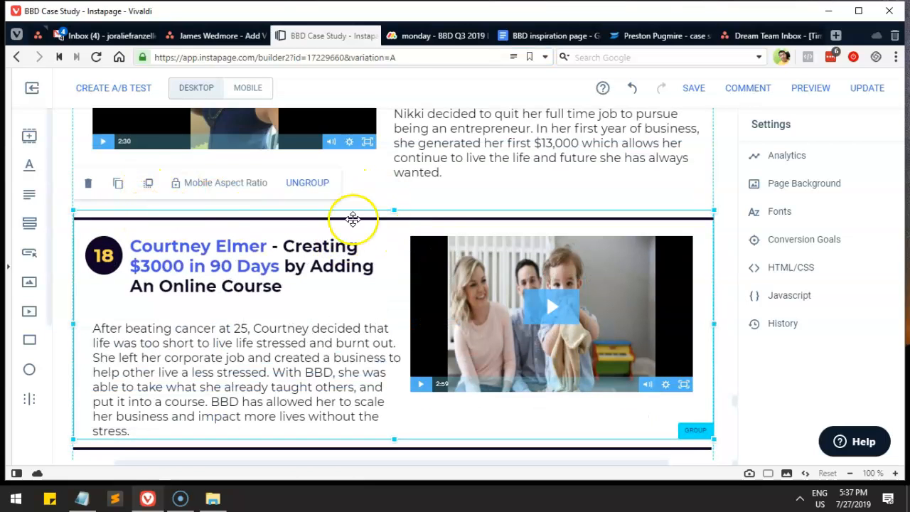
drag(311, 236, 297, 237)
click(312, 175)
click(237, 204)
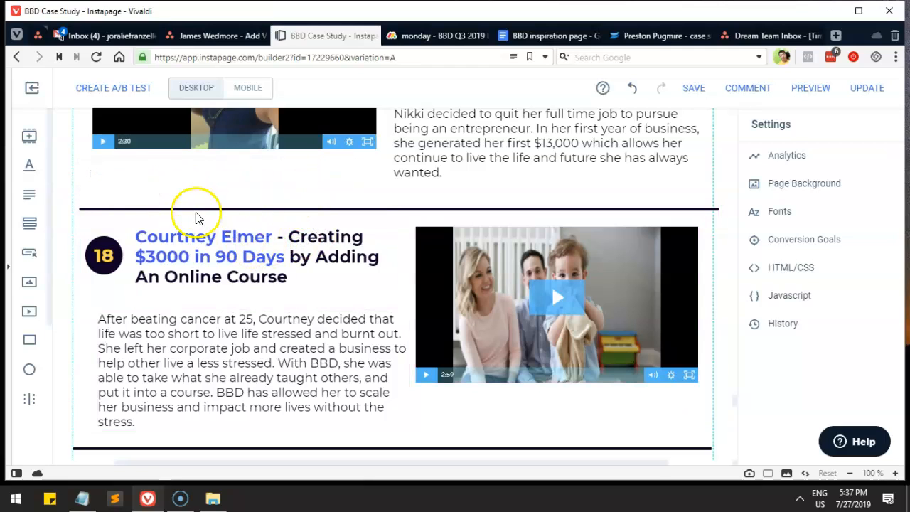
Step: Nudge the heading, paragraph, video and 18 badge, group them without the video, and undo a stray move
drag(248, 189, 466, 367)
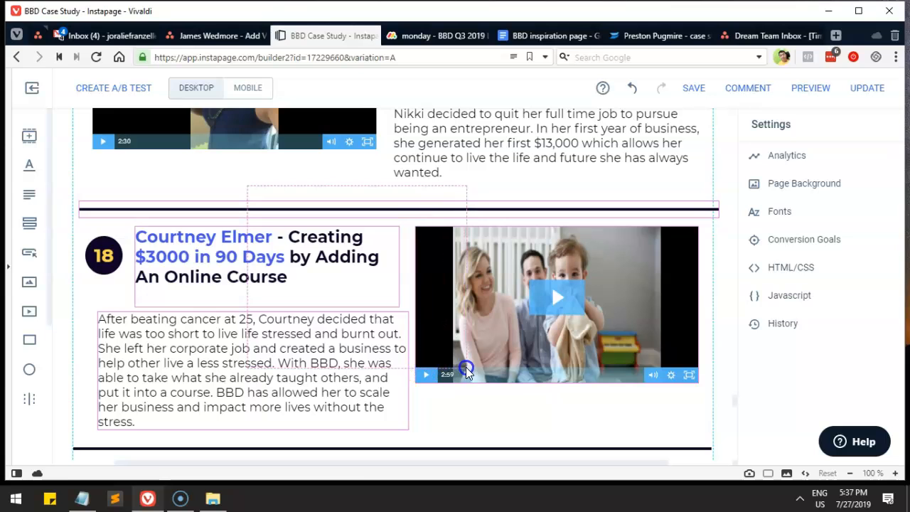
drag(285, 249, 280, 243)
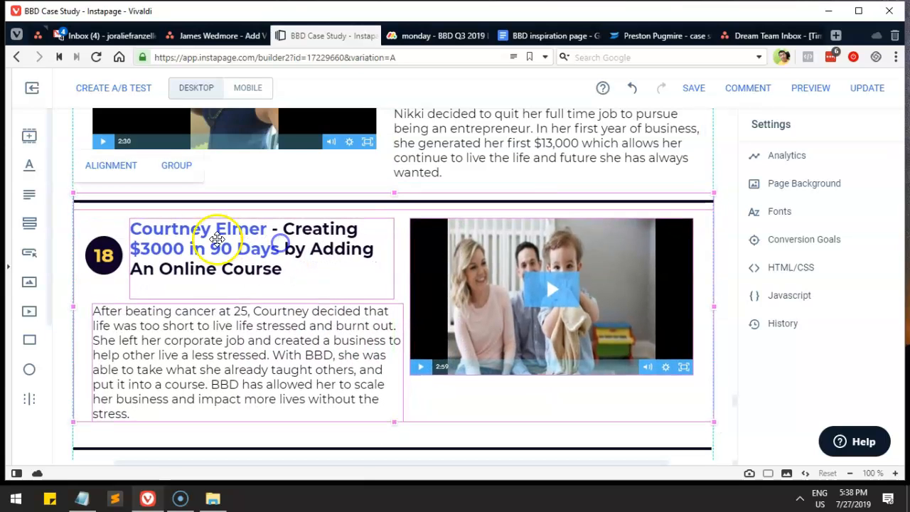
drag(88, 219, 112, 240)
click(182, 198)
click(270, 168)
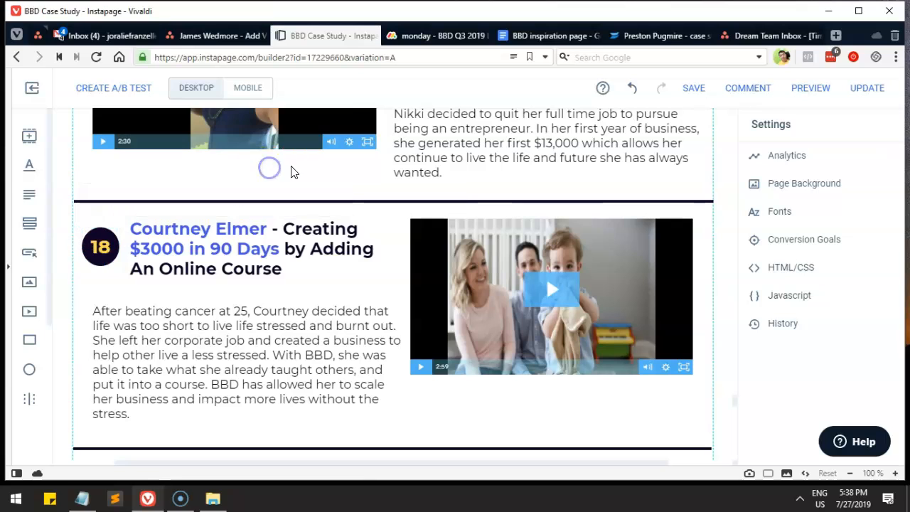
drag(296, 197, 108, 331)
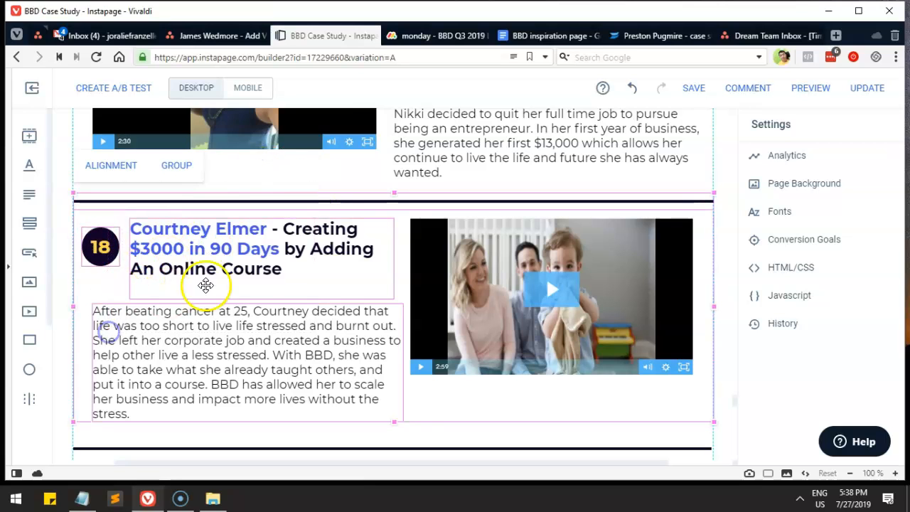
click(181, 166)
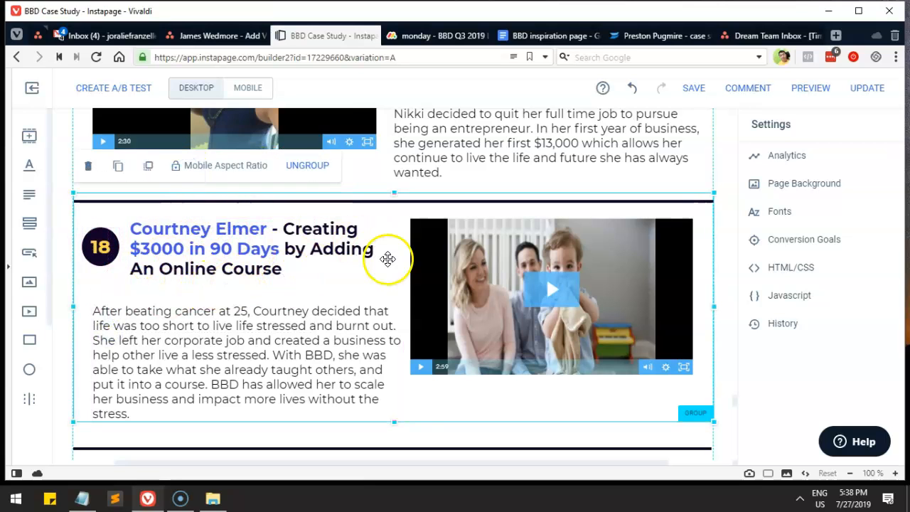
mouse_move(457, 264)
mouse_down()
mouse_move(456, 288)
mouse_move(454, 274)
mouse_up()
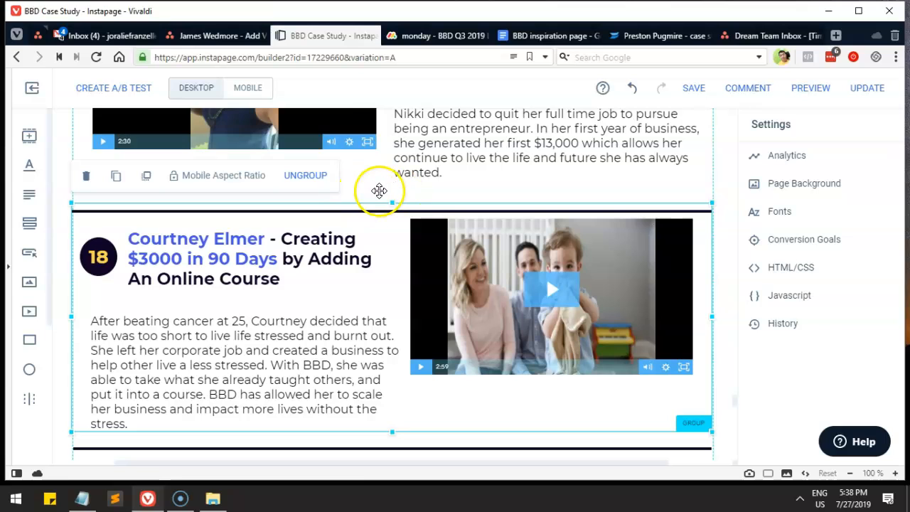
key(ctrl+z)
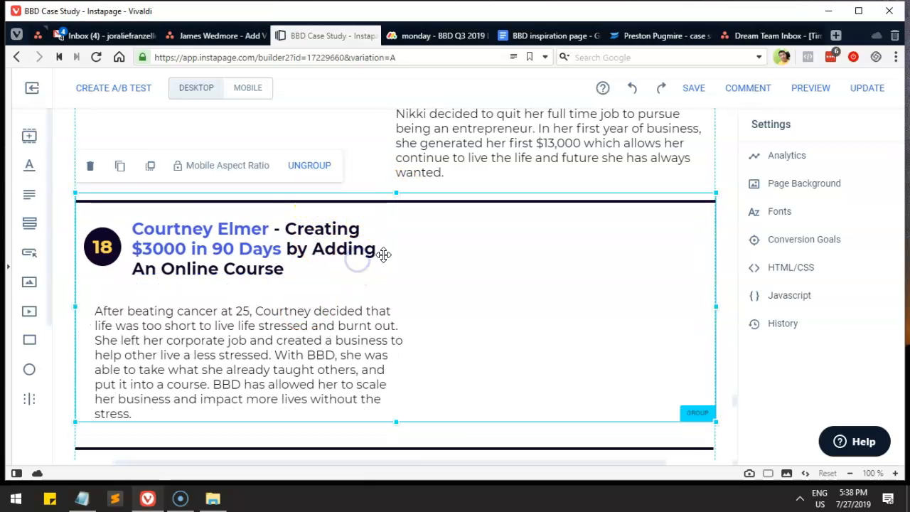
Step: Ungroup section 18 again and regroup divider, badge, heading, text and video together
scroll(478, 270, up, 3)
scroll(478, 270, down, 3)
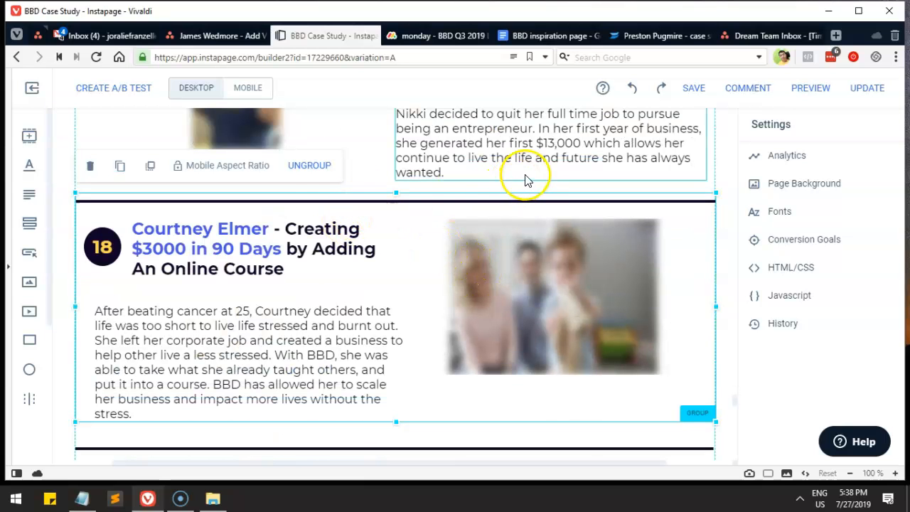
click(312, 171)
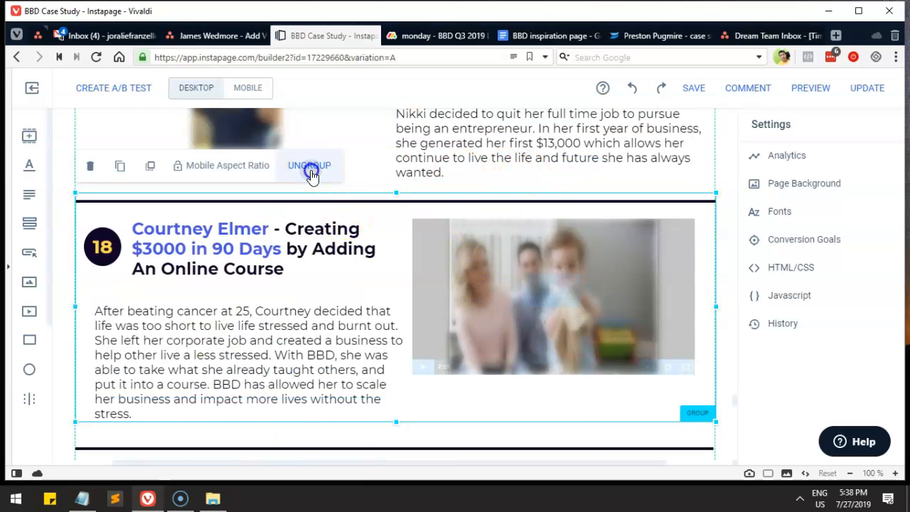
click(65, 256)
drag(704, 187, 147, 372)
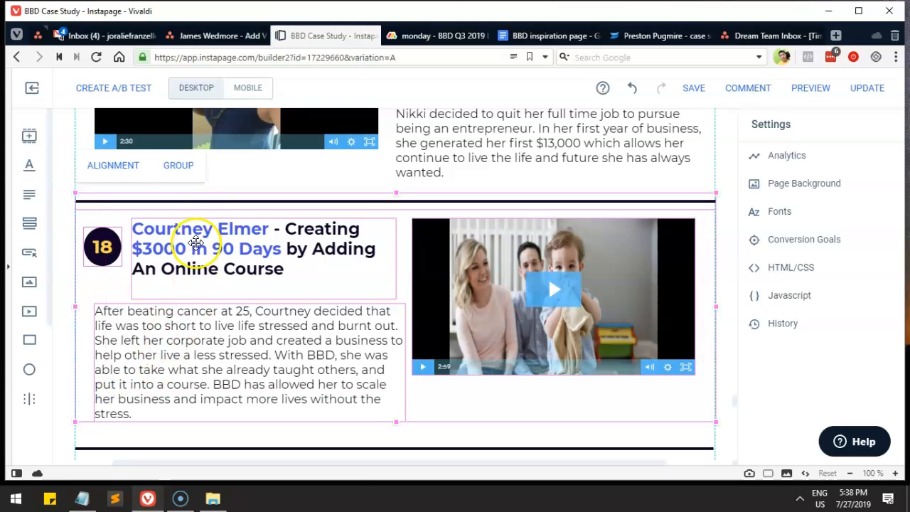
click(178, 168)
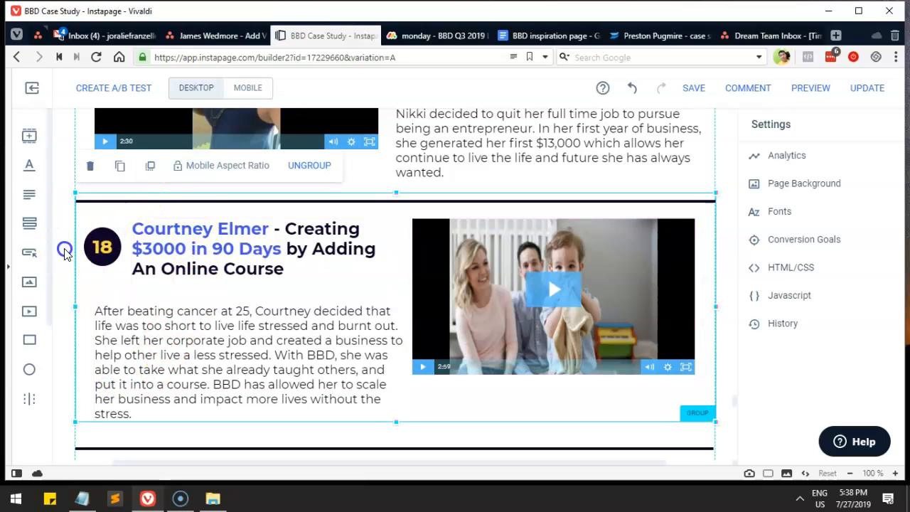
click(64, 252)
scroll(213, 277, down, 3)
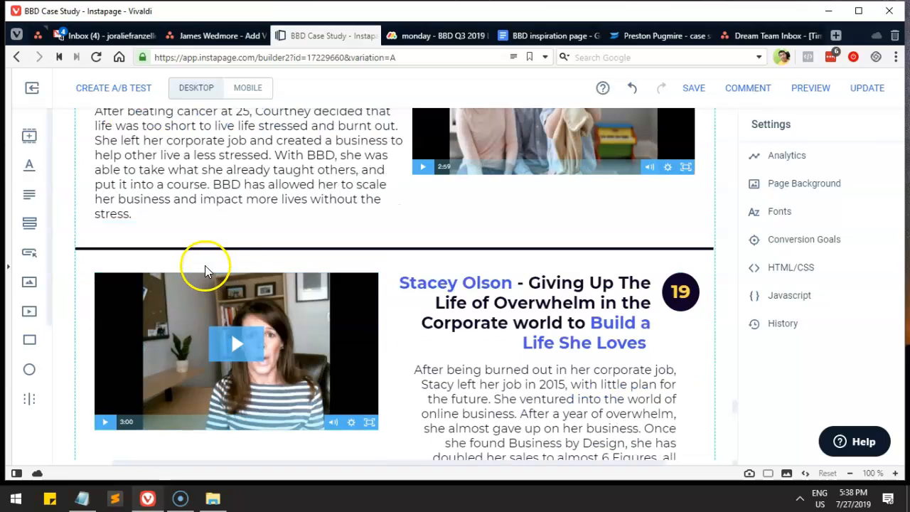
click(487, 290)
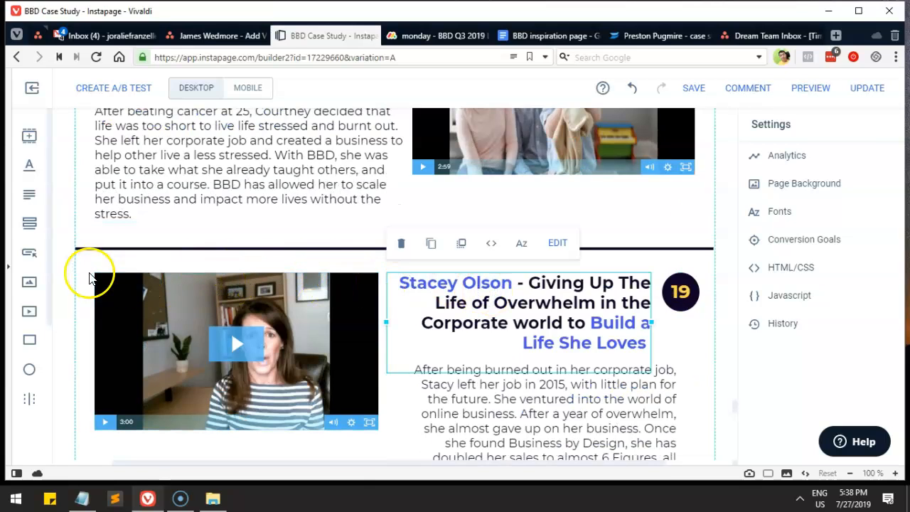
click(69, 272)
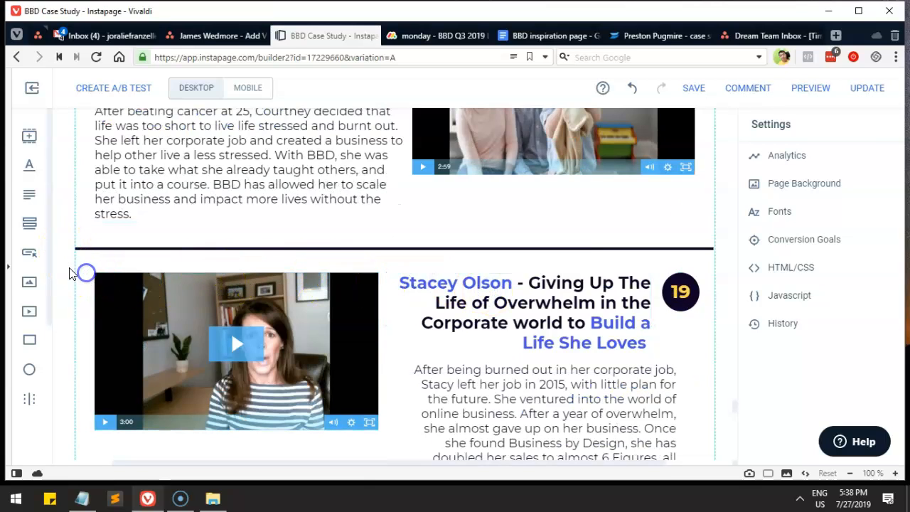
drag(69, 244, 695, 389)
scroll(695, 387, down, 2)
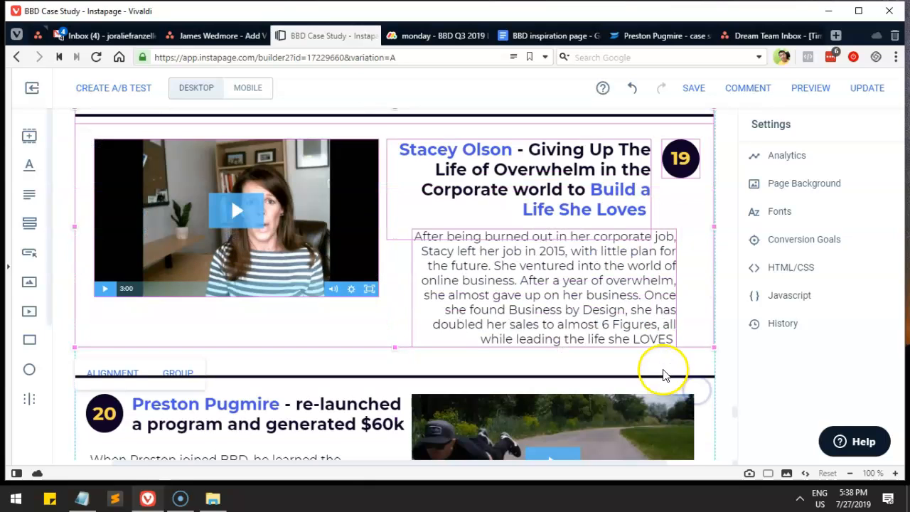
scroll(176, 182, up, 1)
click(178, 148)
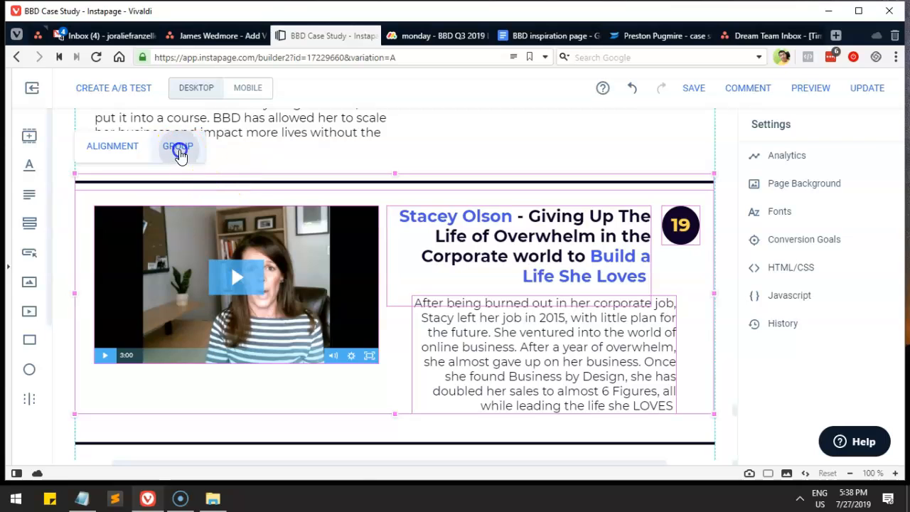
scroll(417, 252, down, 3)
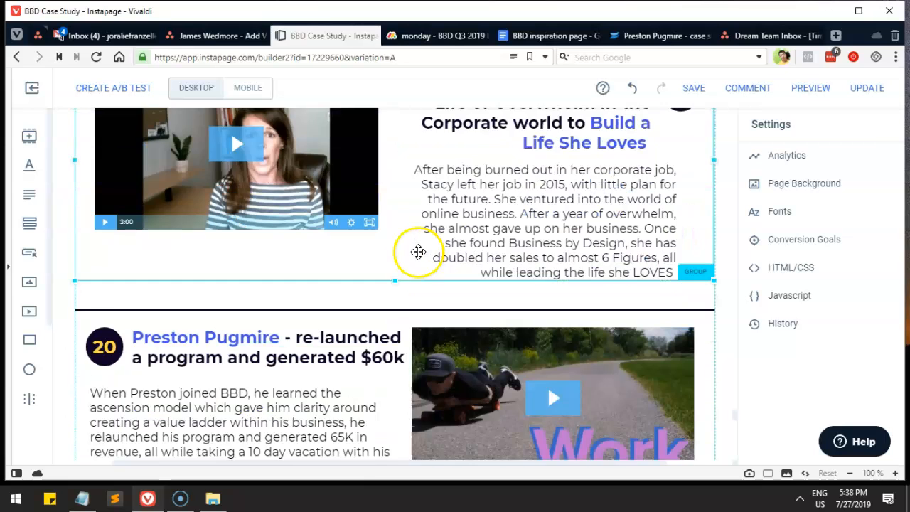
click(347, 279)
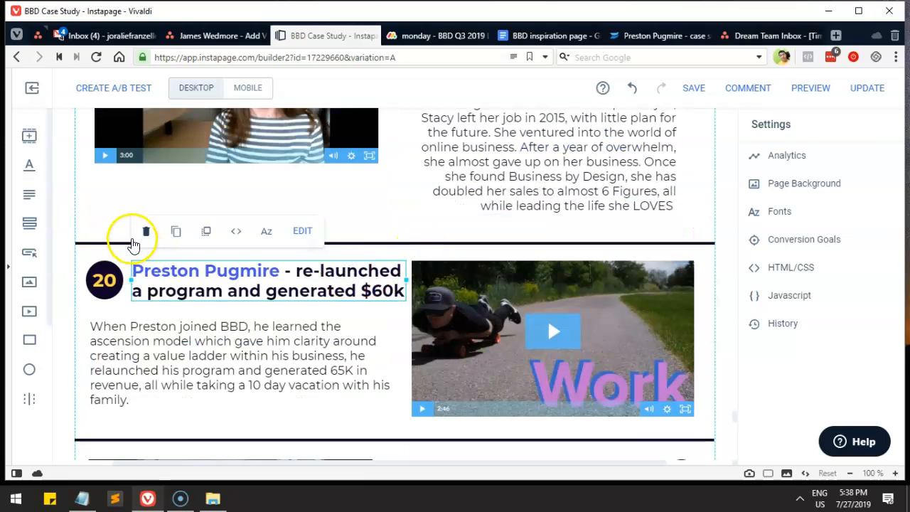
drag(97, 222, 629, 426)
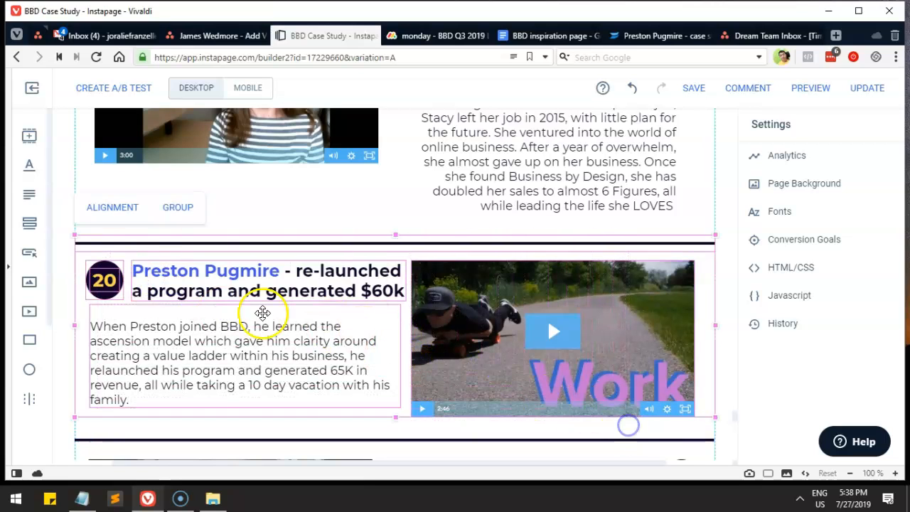
click(170, 209)
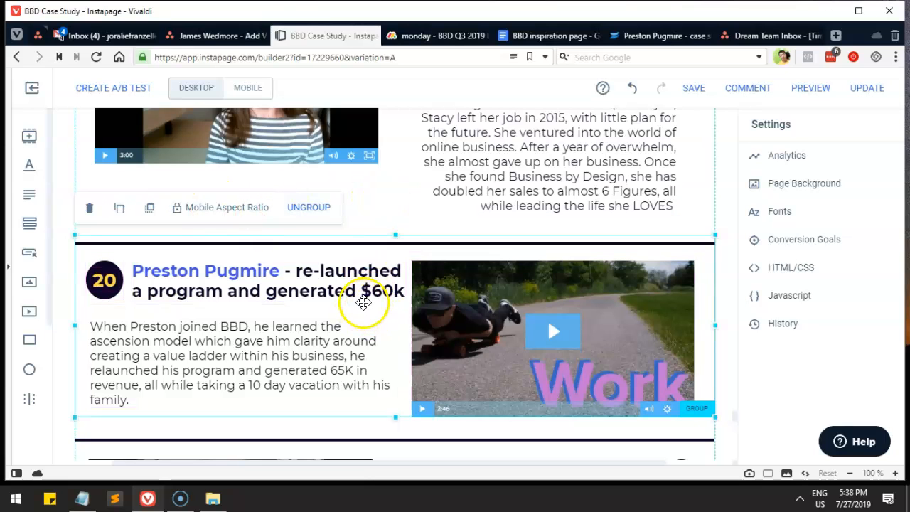
scroll(364, 302, up, 5)
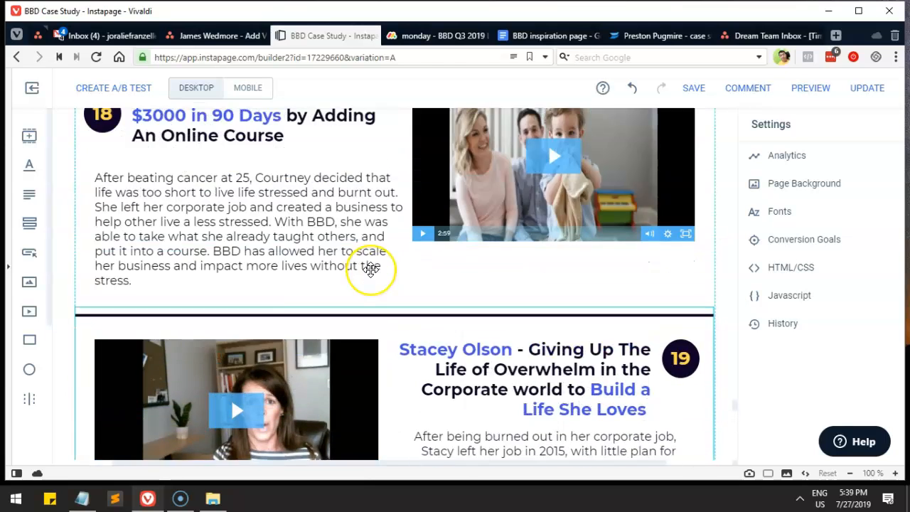
scroll(370, 268, down, 3)
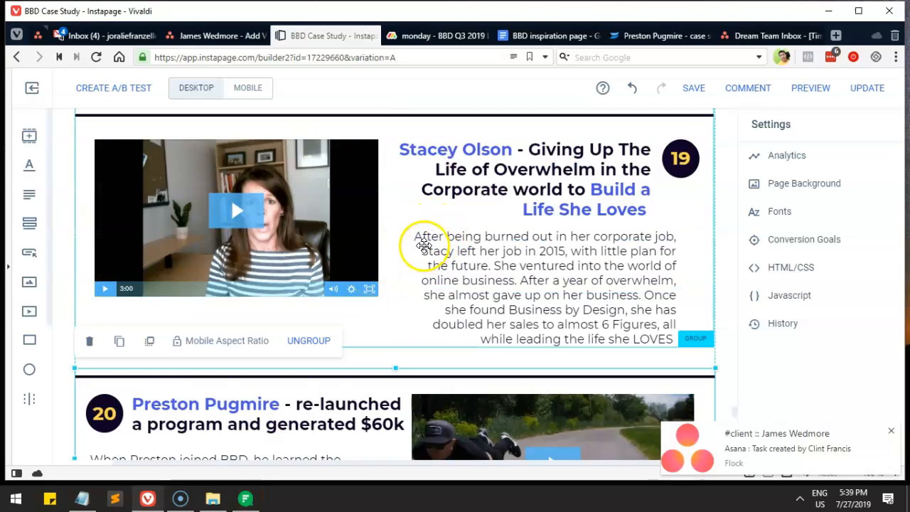
scroll(432, 233, down, 3)
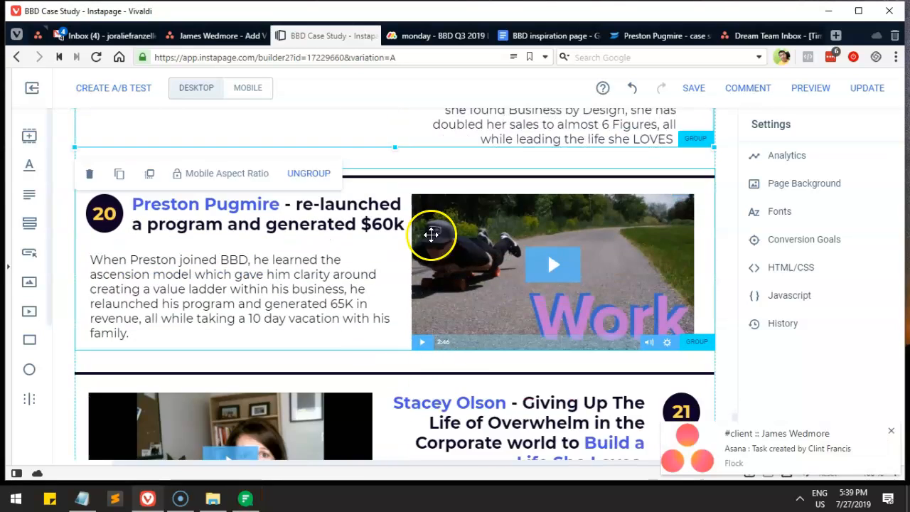
scroll(430, 302, down, 3)
scroll(433, 280, up, 7)
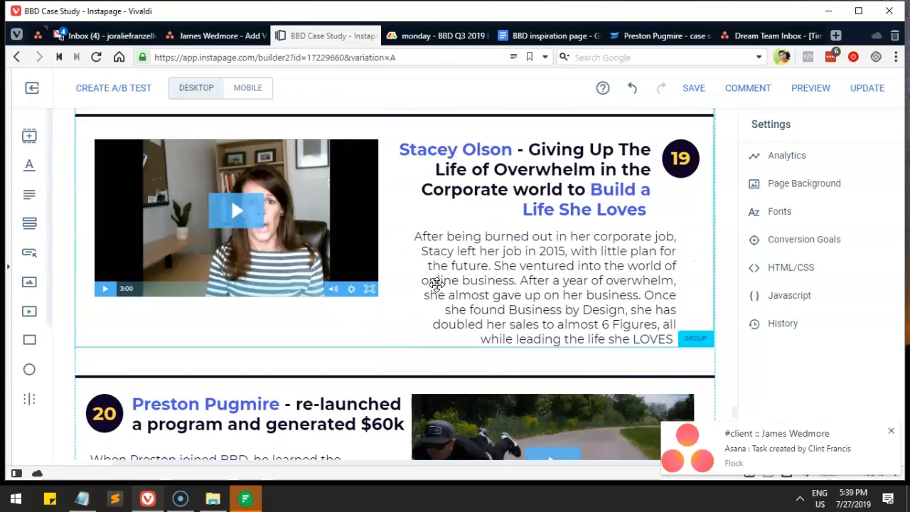
click(426, 234)
scroll(395, 239, down, 4)
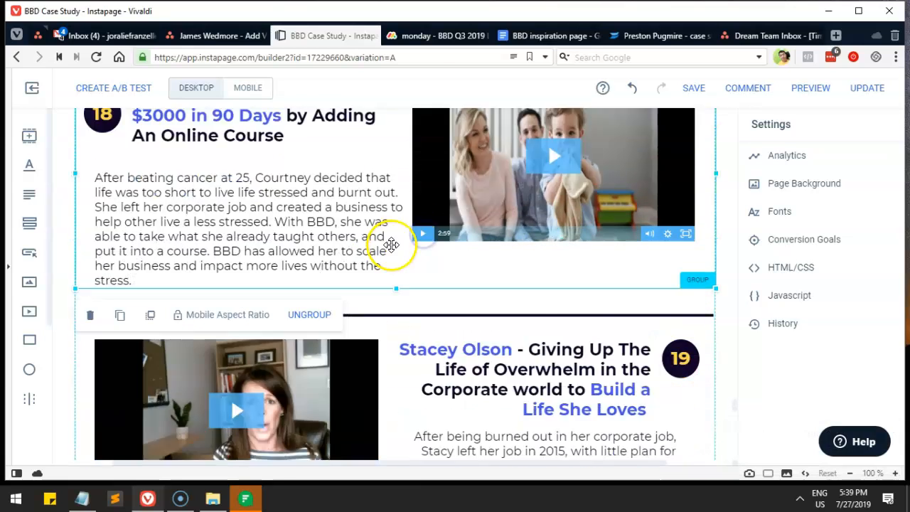
click(264, 307)
scroll(266, 302, down, 1)
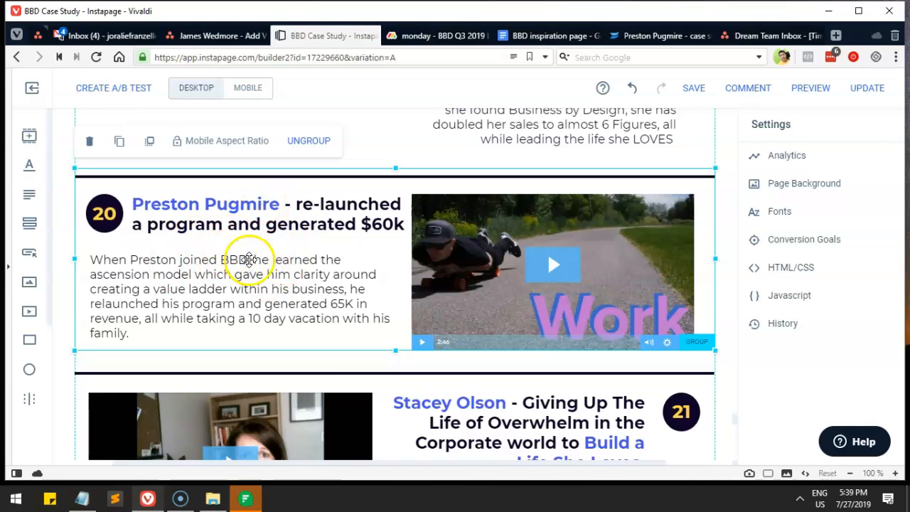
scroll(370, 256, up, 3)
scroll(372, 258, down, 3)
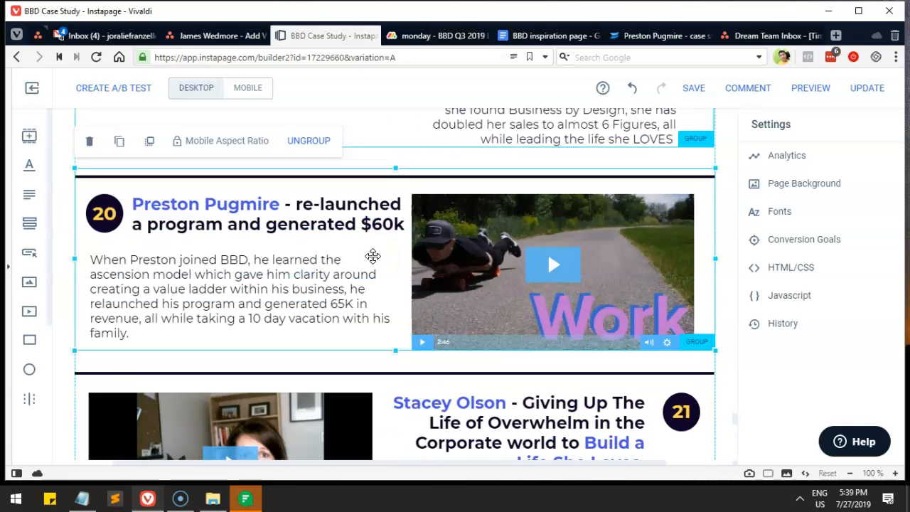
double_click(317, 221)
click(368, 226)
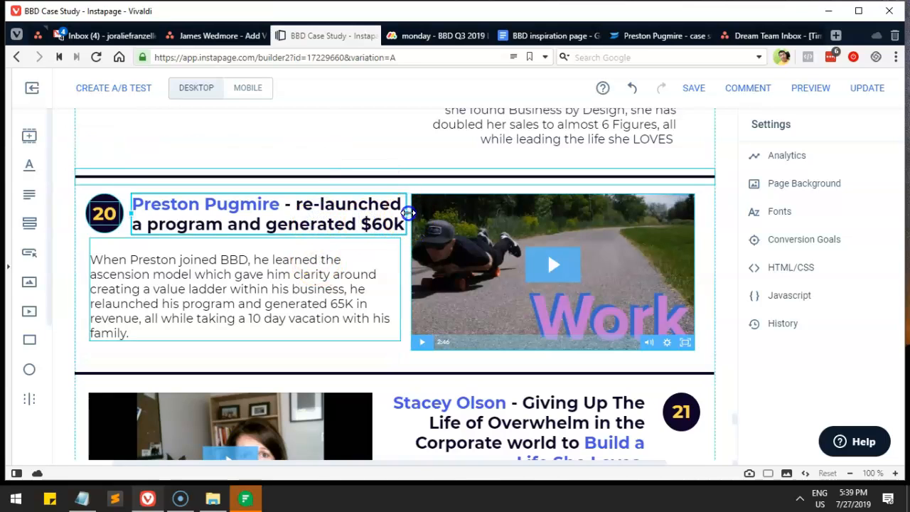
drag(405, 211, 384, 217)
Step: Narrow the Preston paragraph so it rewraps, then nudge the #20 group into alignment
click(312, 296)
scroll(346, 292, down, 1)
drag(320, 246, 320, 261)
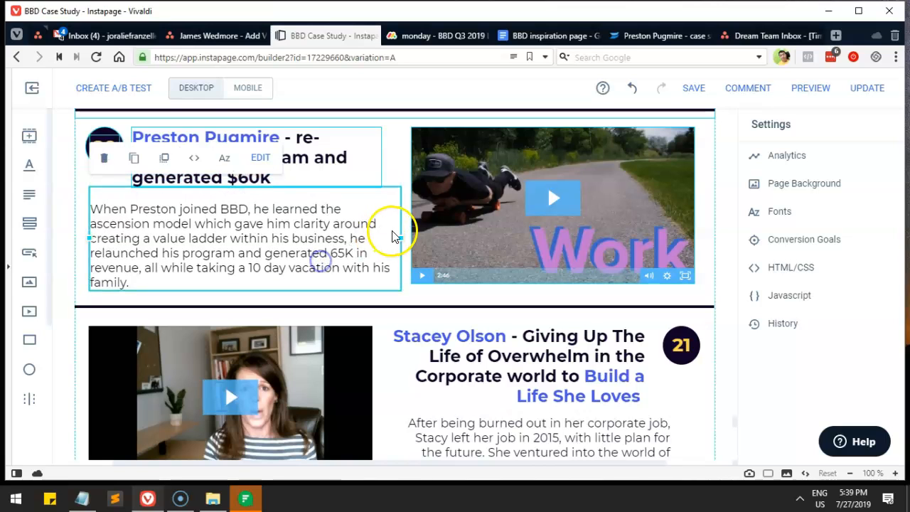
drag(399, 236, 382, 232)
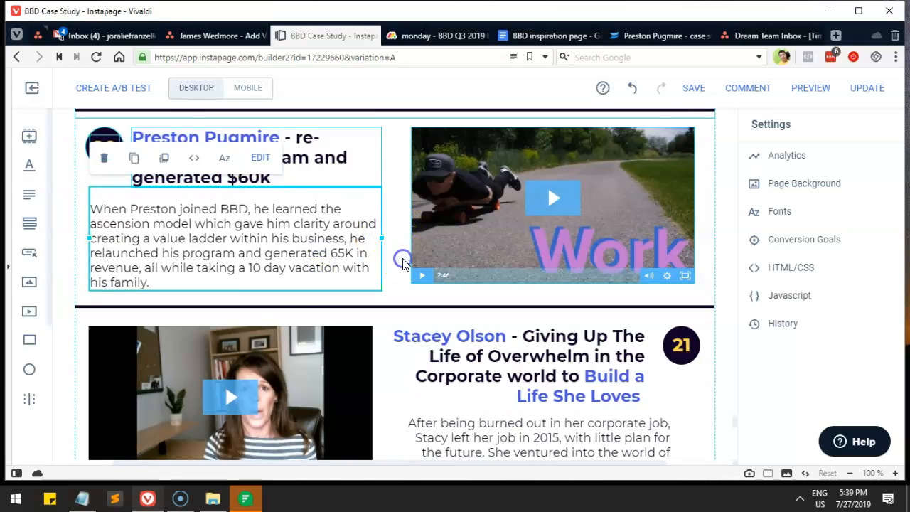
click(280, 280)
click(263, 268)
drag(264, 266, 264, 261)
Step: Move the Episode 269 banner lower and push the section below further down
scroll(290, 262, up, 1)
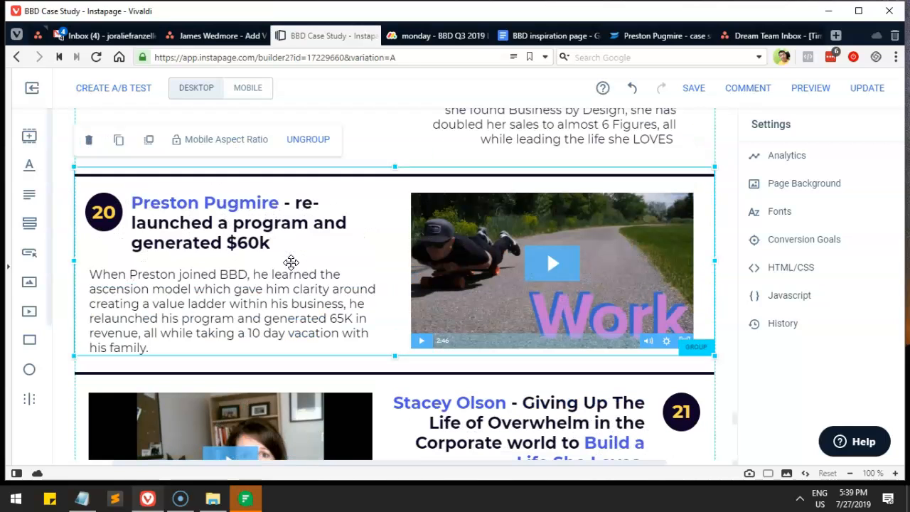
scroll(404, 255, up, 1)
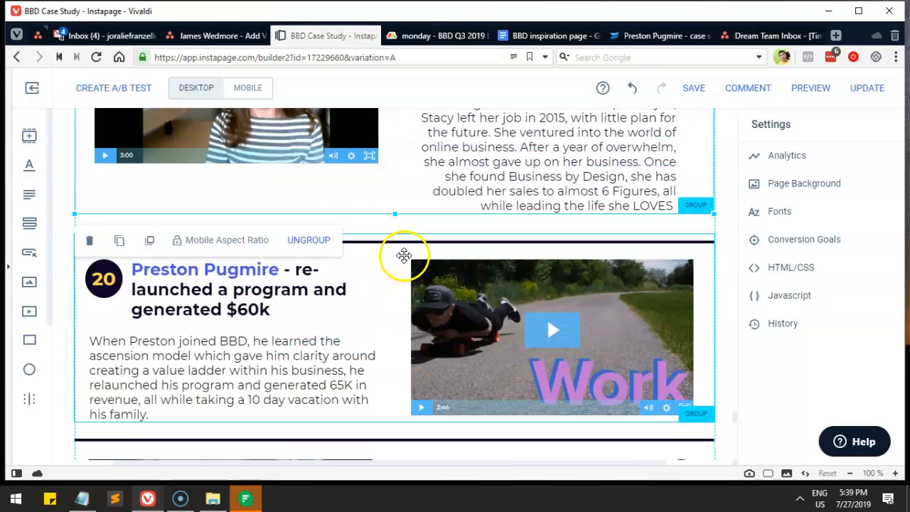
scroll(354, 279, down, 4)
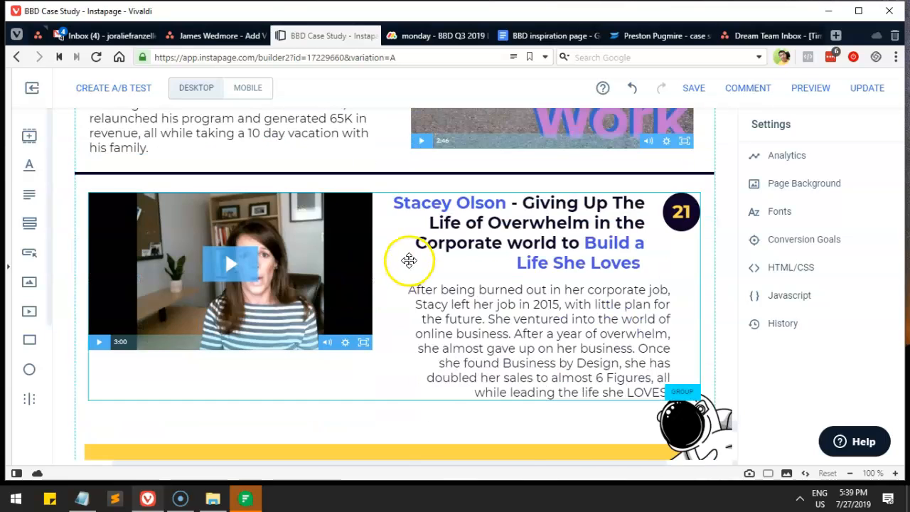
scroll(410, 260, down, 2)
scroll(410, 260, down, 2)
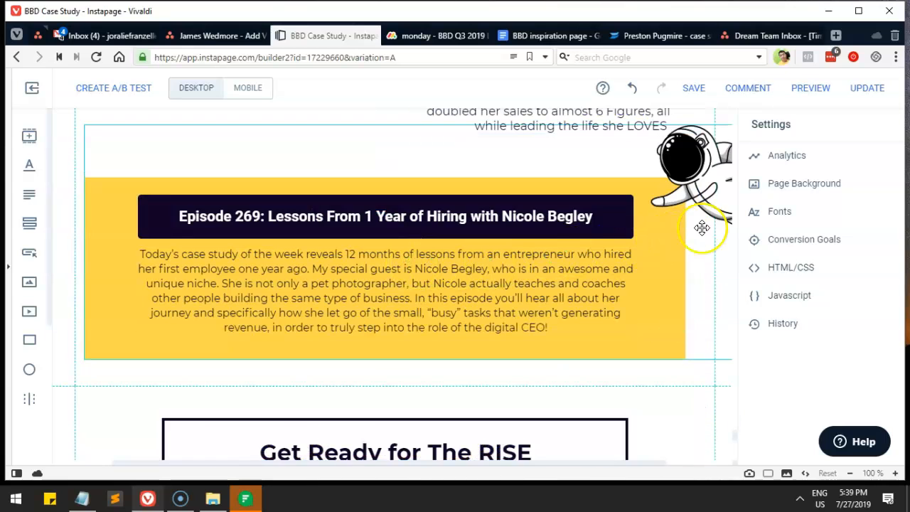
drag(700, 203, 699, 223)
scroll(616, 328, down, 2)
drag(695, 265, 683, 427)
scroll(650, 288, up, 3)
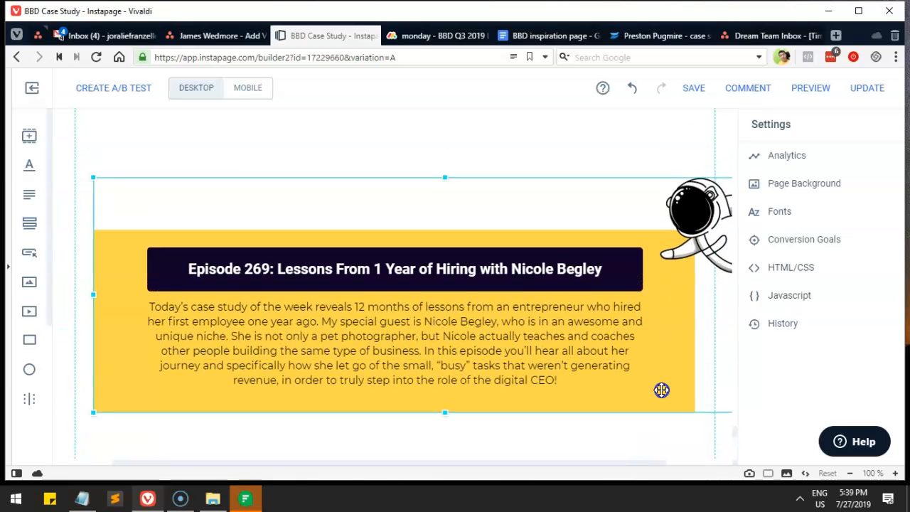
scroll(661, 389, down, 2)
drag(611, 258, 615, 310)
drag(638, 361, 640, 434)
drag(614, 315, 608, 398)
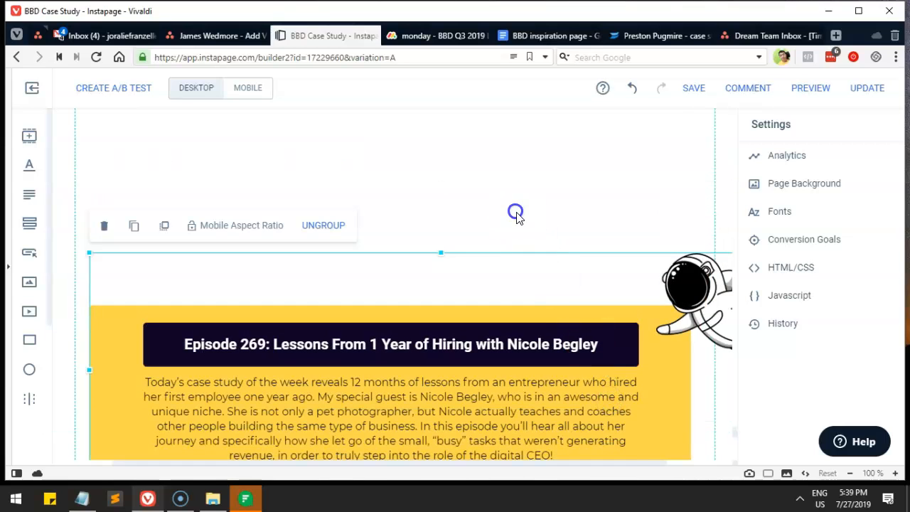
scroll(516, 211, up, 3)
scroll(528, 221, up, 2)
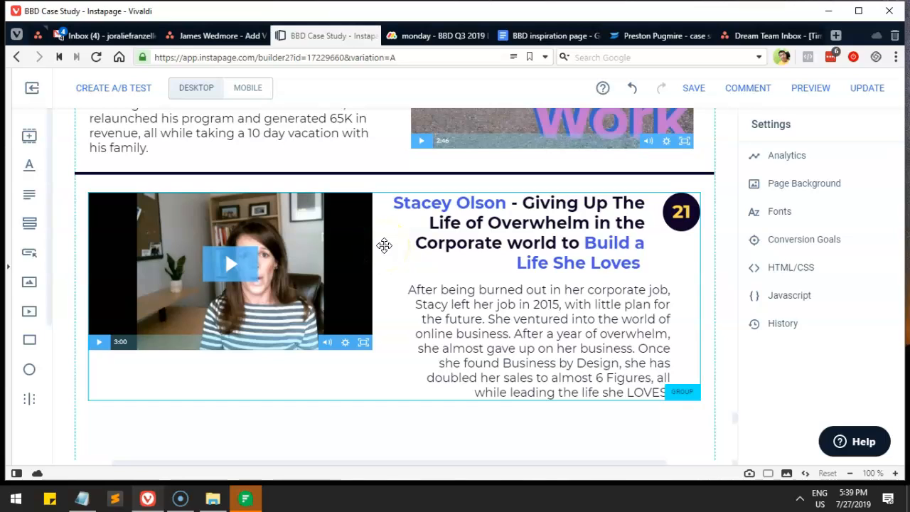
click(299, 315)
drag(370, 291, 522, 203)
drag(450, 256, 432, 244)
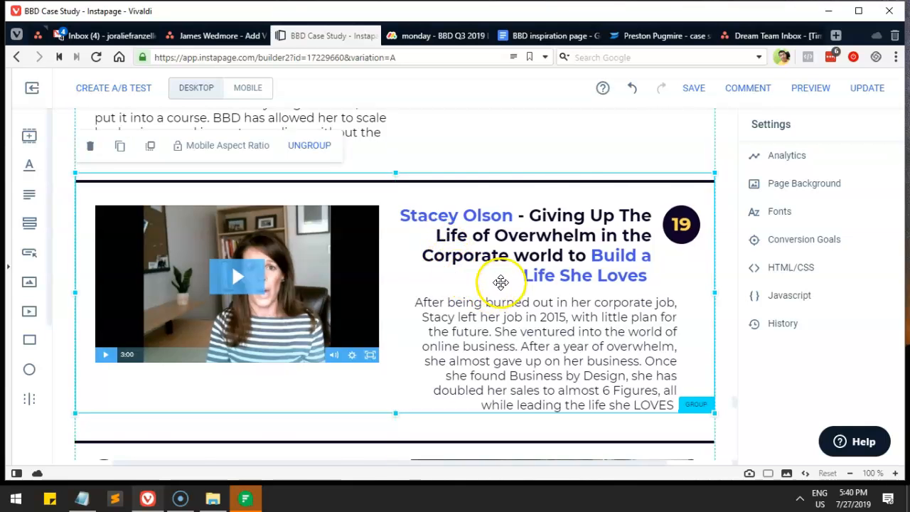
scroll(501, 283, down, 4)
click(504, 246)
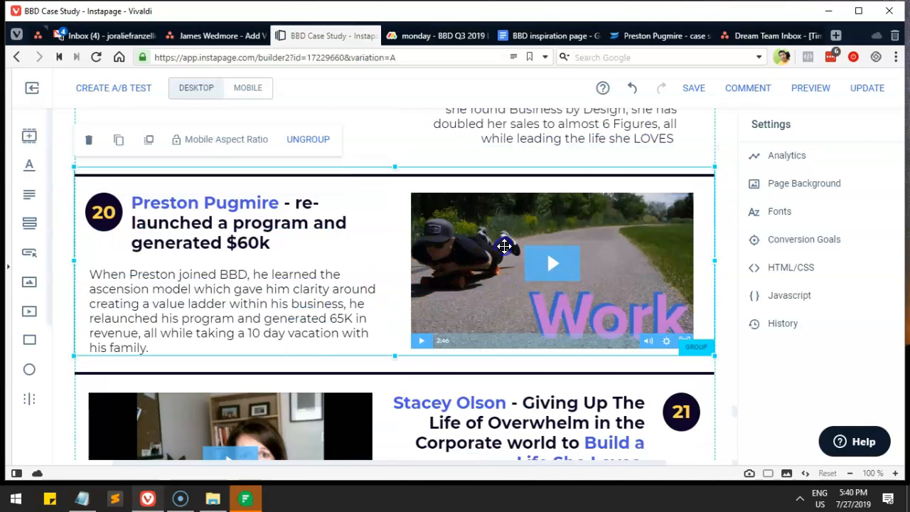
scroll(504, 246, up, 3)
click(302, 226)
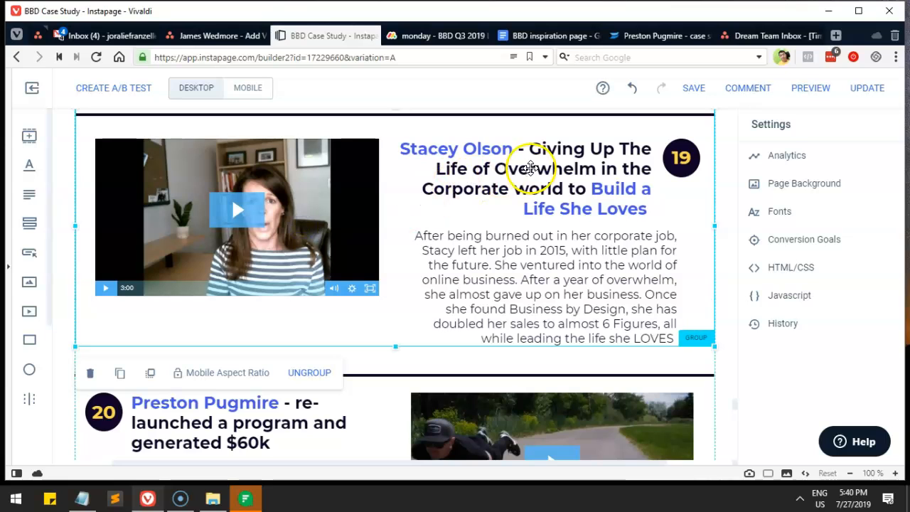
scroll(503, 259, up, 2)
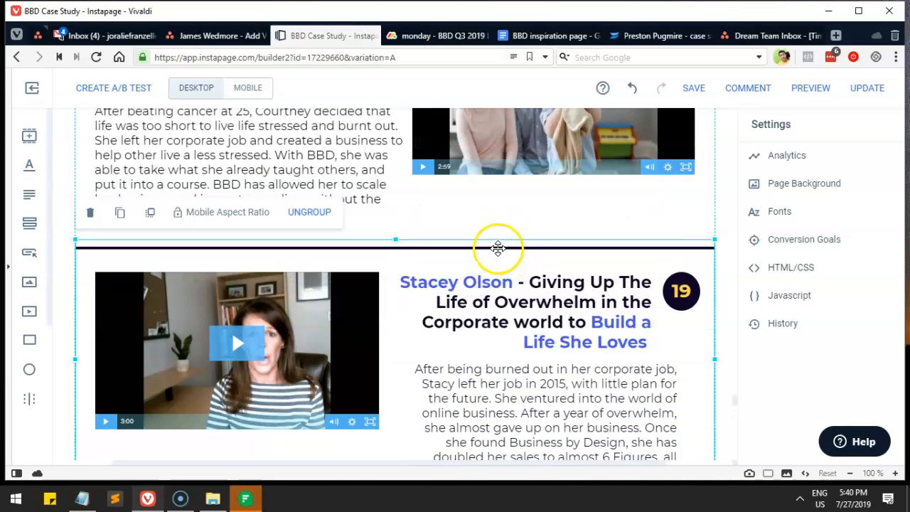
click(412, 177)
scroll(413, 176, up, 1)
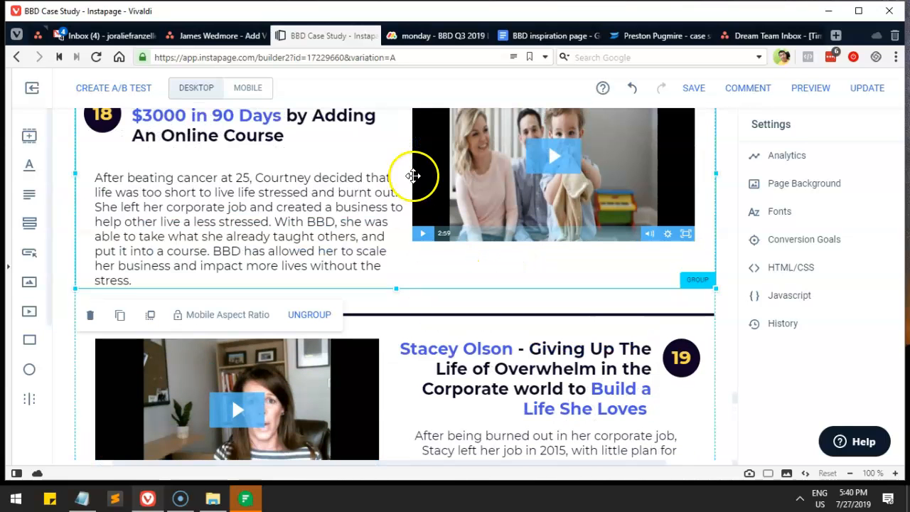
scroll(416, 183, down, 5)
click(457, 245)
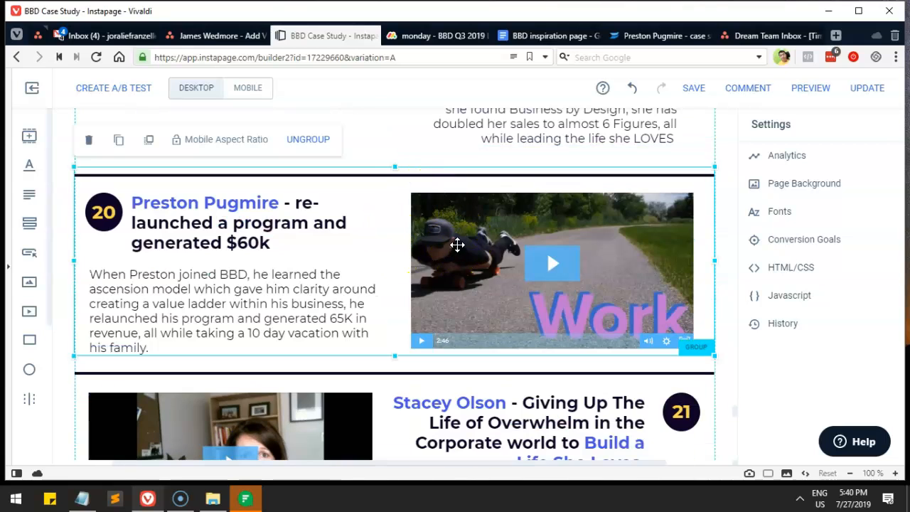
scroll(427, 246, up, 4)
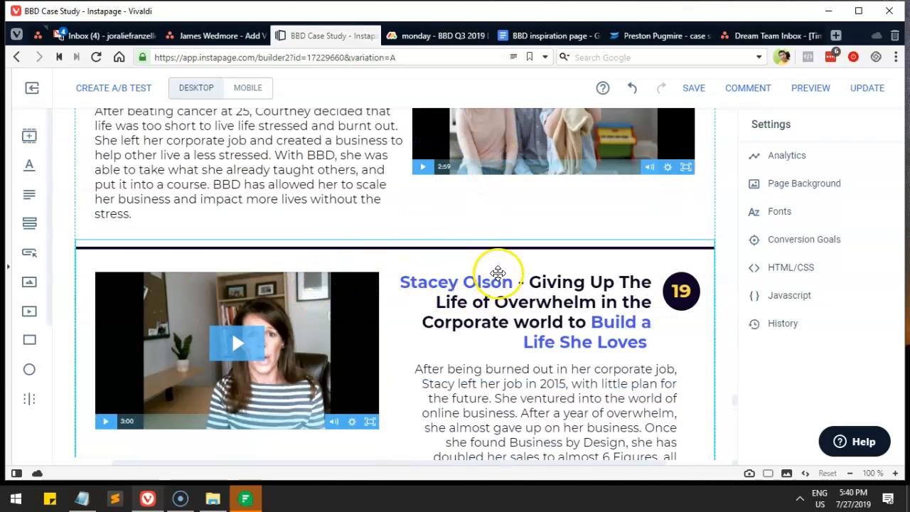
scroll(519, 284, down, 2)
scroll(491, 274, down, 4)
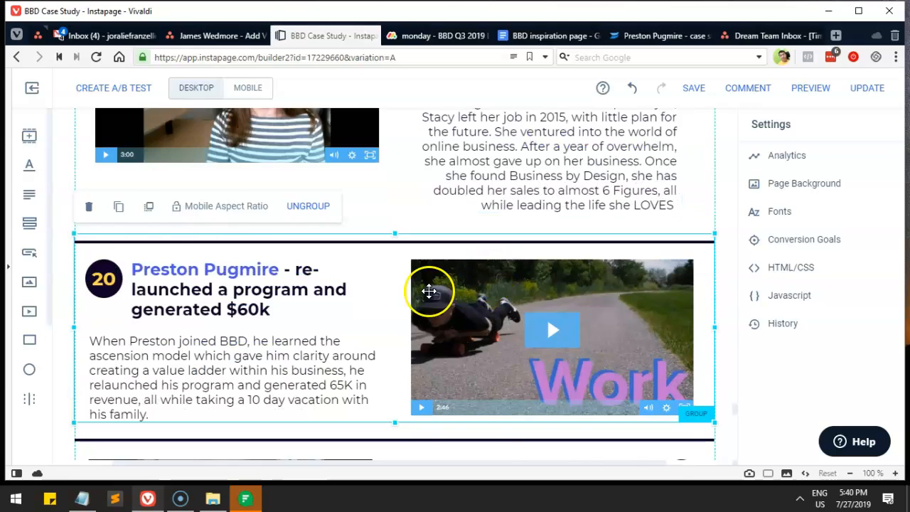
scroll(431, 291, up, 2)
scroll(420, 265, up, 2)
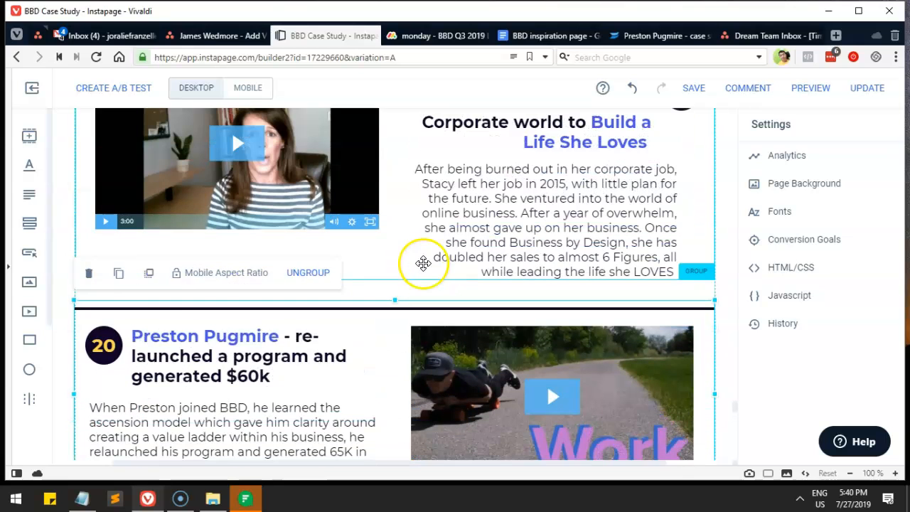
click(453, 214)
scroll(455, 227, down, 4)
click(390, 342)
scroll(426, 320, down, 1)
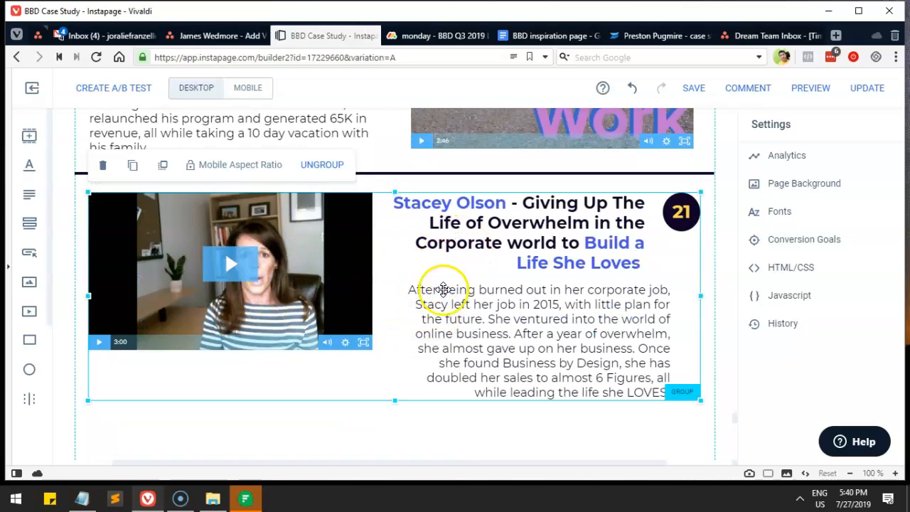
drag(523, 37, 446, 41)
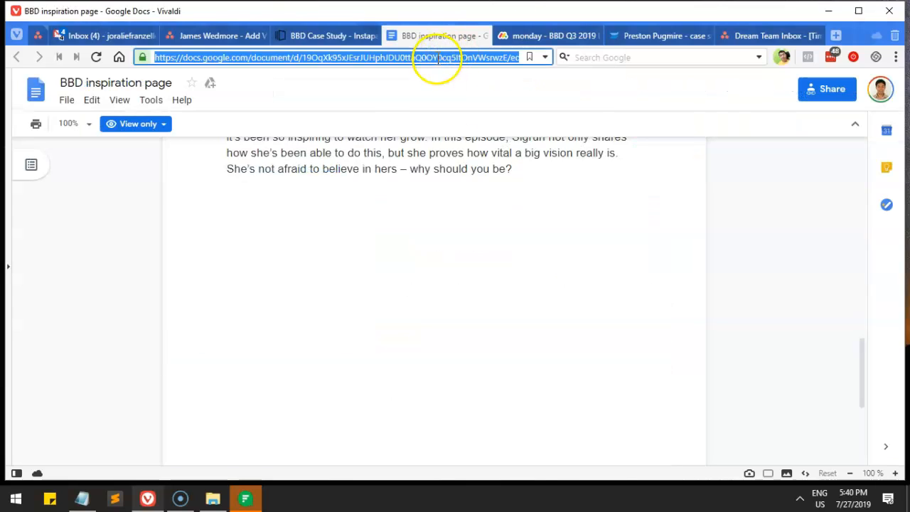
Step: Select the Episode 232 heading and description in the doc, then return to the Instapage builder
scroll(446, 267, up, 10)
scroll(442, 270, up, 4)
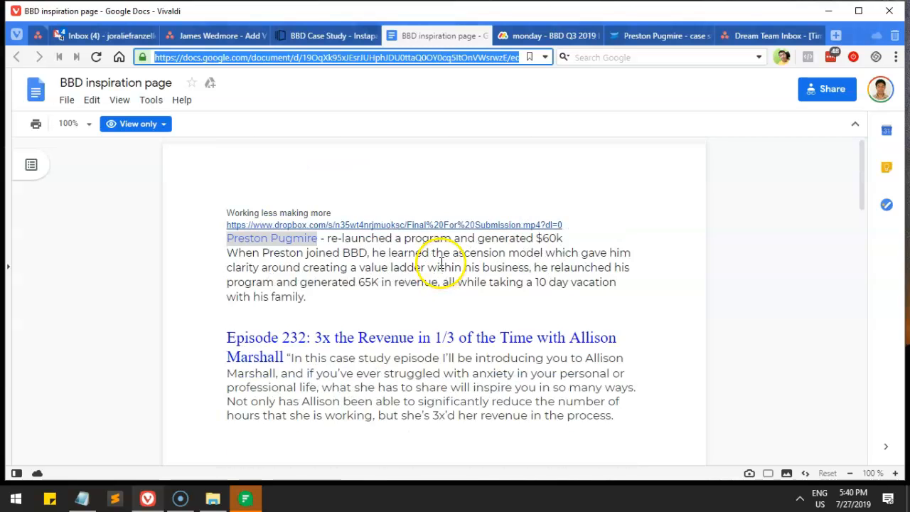
drag(226, 333, 627, 414)
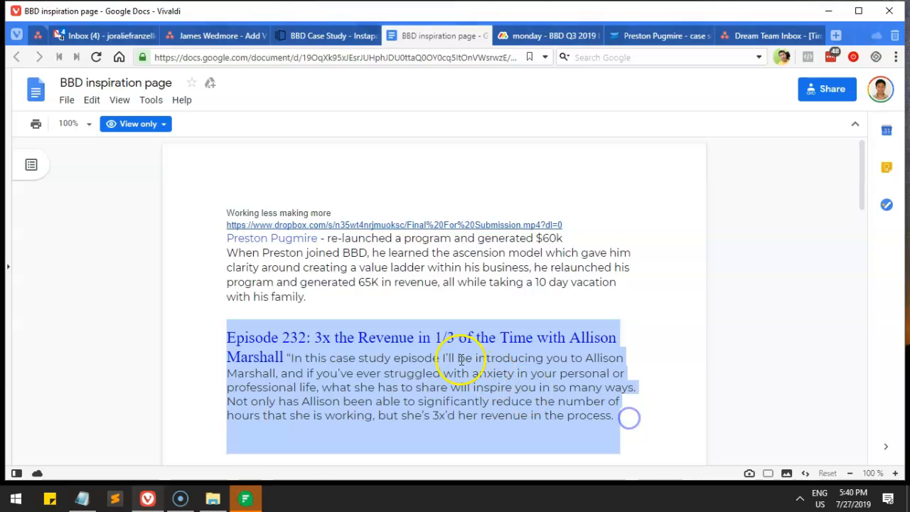
click(306, 35)
scroll(427, 270, up, 8)
Step: Group the yellow Episode 252 section, title bar and astronaut image, then duplicate the group
scroll(448, 283, up, 10)
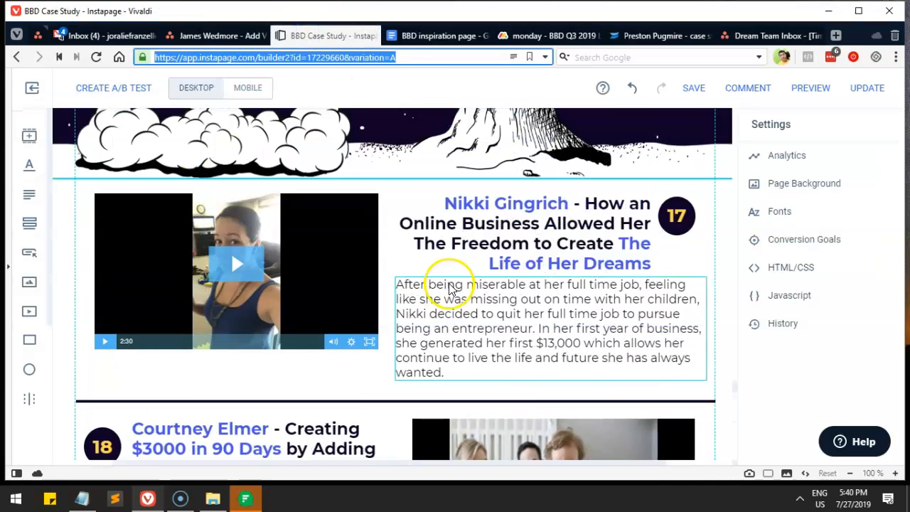
scroll(448, 284, up, 10)
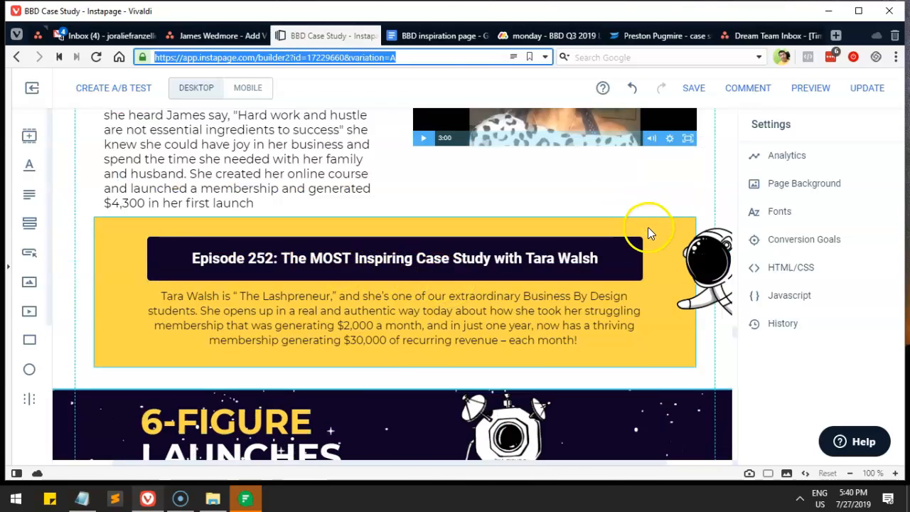
click(647, 228)
shift+click(711, 266)
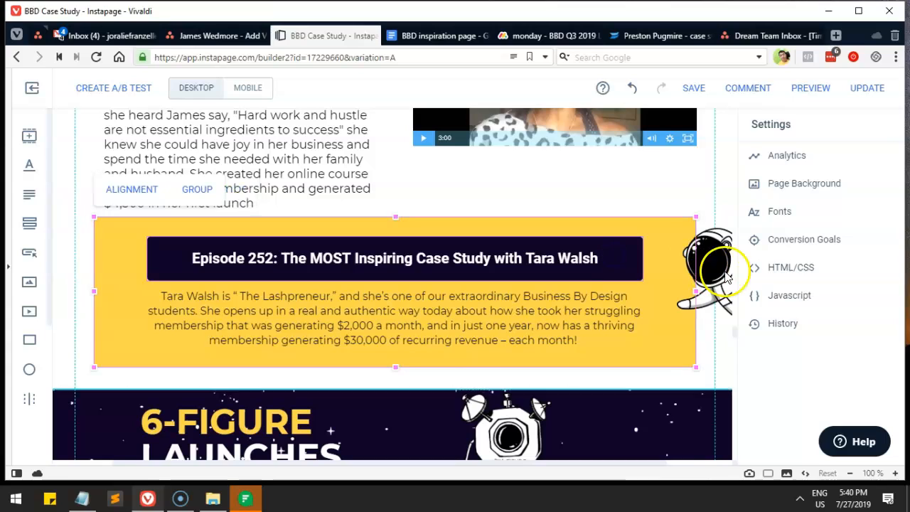
click(610, 179)
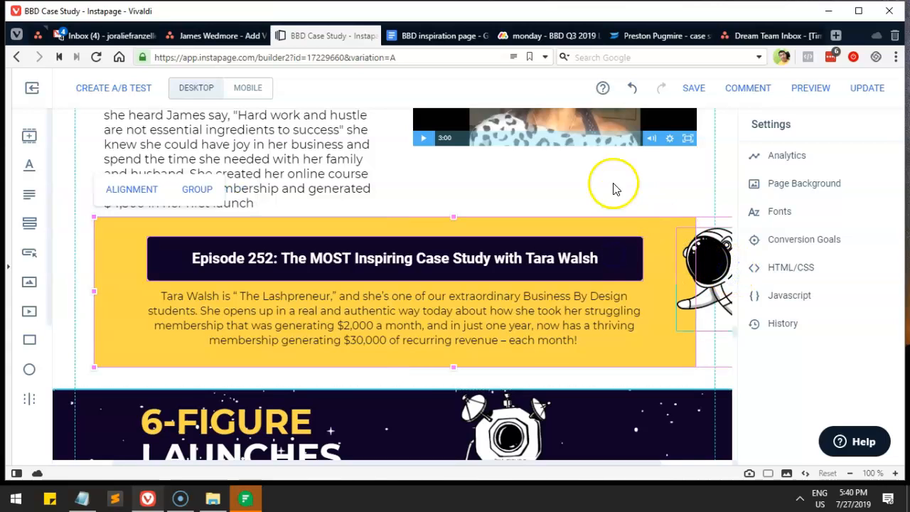
click(714, 254)
shift+click(659, 242)
shift+click(619, 256)
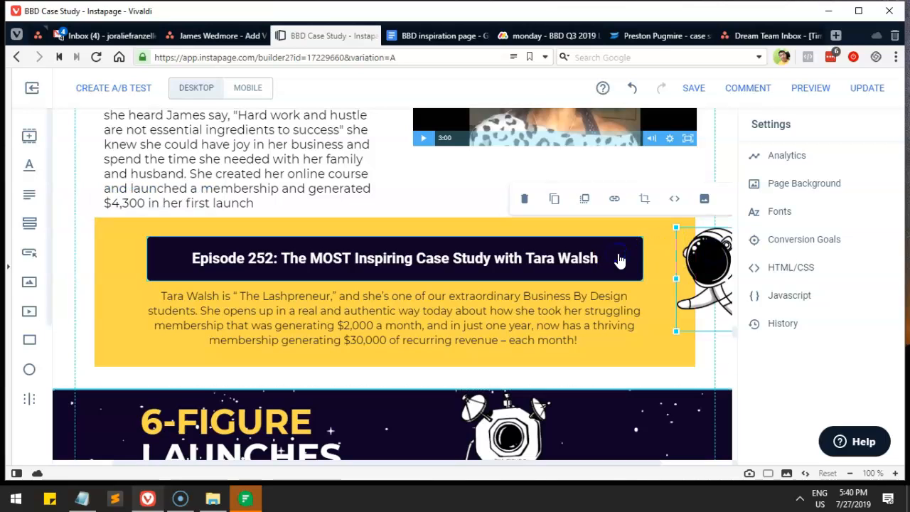
click(635, 246)
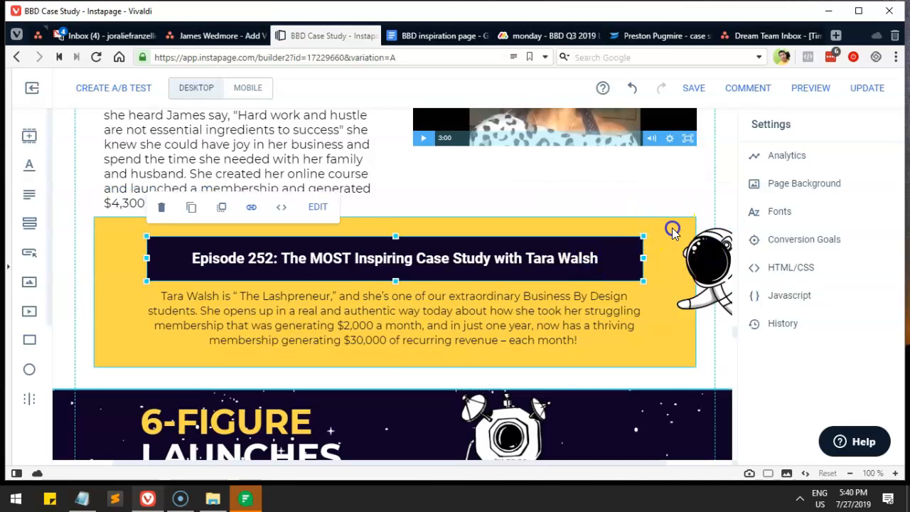
shift+click(672, 226)
shift+click(707, 268)
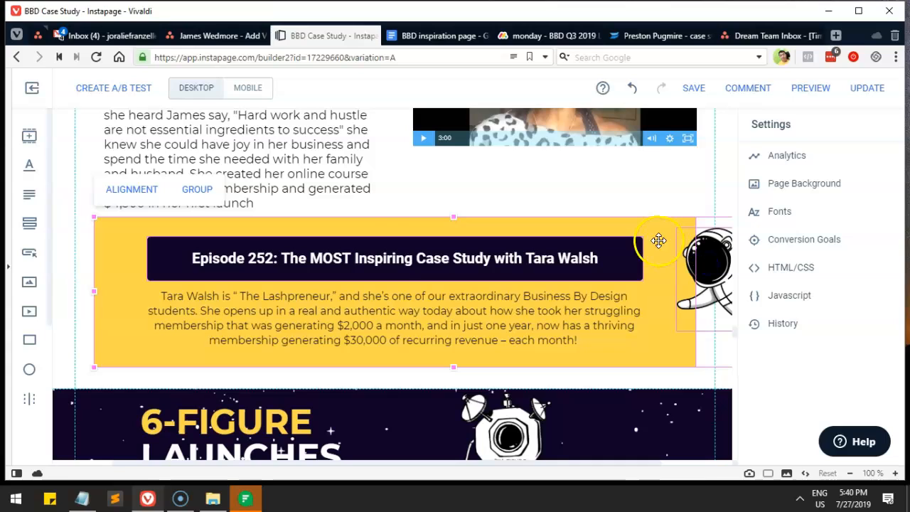
click(197, 190)
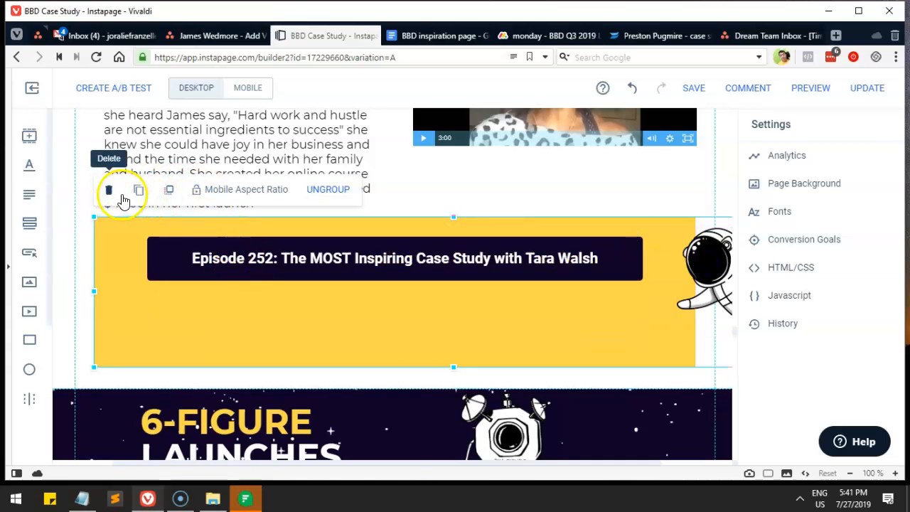
click(136, 191)
Step: Drag the Episode 252 banner copy down the page to about section 16
drag(374, 223, 386, 317)
scroll(427, 248, down, 2)
drag(452, 179, 451, 323)
scroll(452, 320, down, 3)
drag(463, 138, 467, 319)
scroll(483, 256, down, 2)
drag(501, 196, 489, 347)
scroll(491, 293, down, 3)
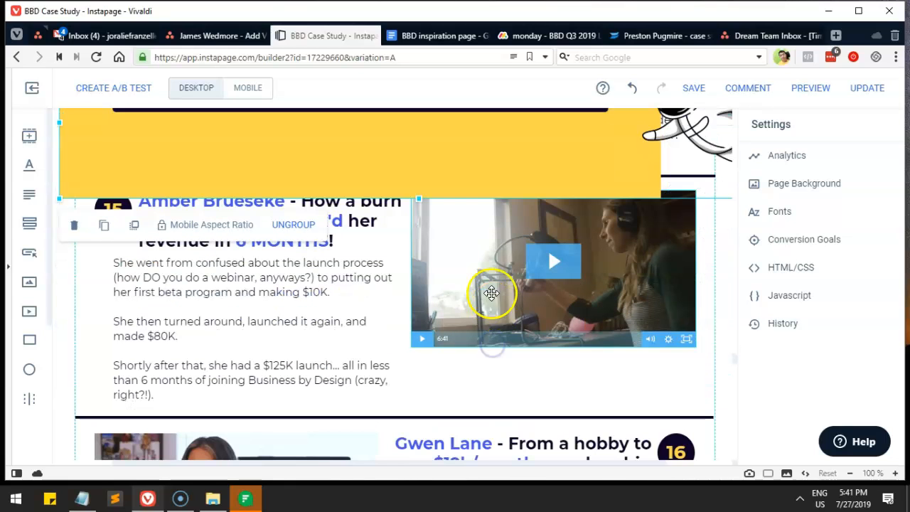
drag(490, 188, 490, 301)
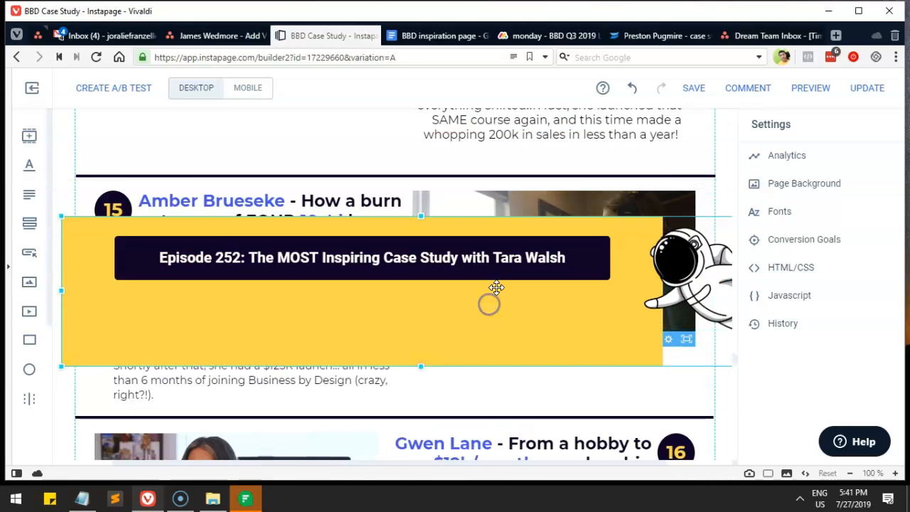
scroll(508, 152, down, 3)
drag(508, 152, 493, 326)
scroll(492, 326, down, 1)
drag(503, 192, 503, 276)
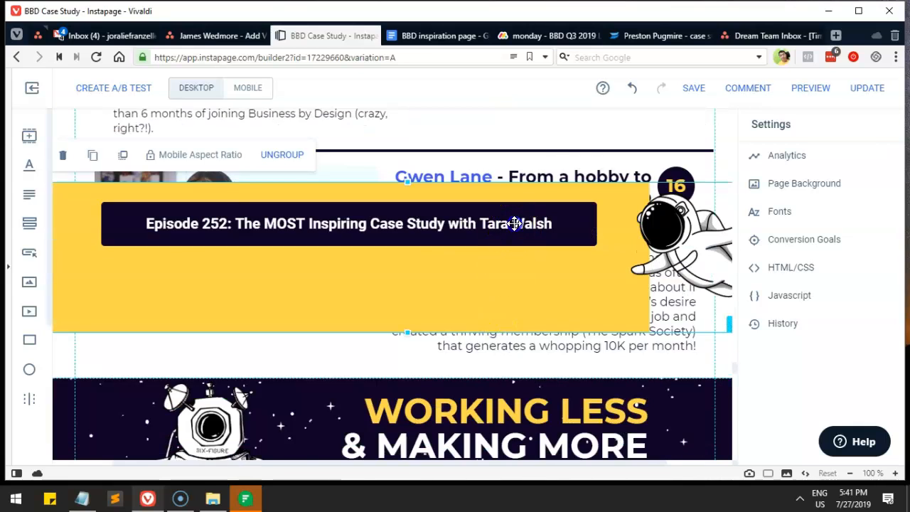
Step: Carry the banner copy past section 18 and drop it over case-study section 20
drag(515, 223, 515, 364)
scroll(514, 364, down, 4)
drag(515, 173, 519, 363)
scroll(528, 234, down, 3)
drag(528, 138, 522, 358)
scroll(522, 358, down, 2)
drag(525, 256, 524, 378)
scroll(524, 377, down, 3)
drag(534, 182, 524, 386)
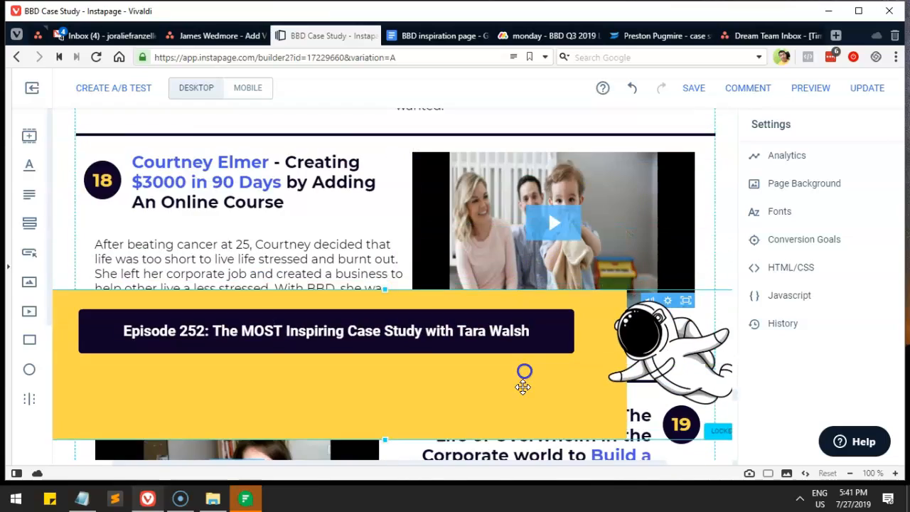
scroll(533, 301, down, 3)
drag(530, 192, 524, 380)
scroll(516, 219, down, 3)
drag(517, 200, 506, 405)
scroll(520, 350, down, 3)
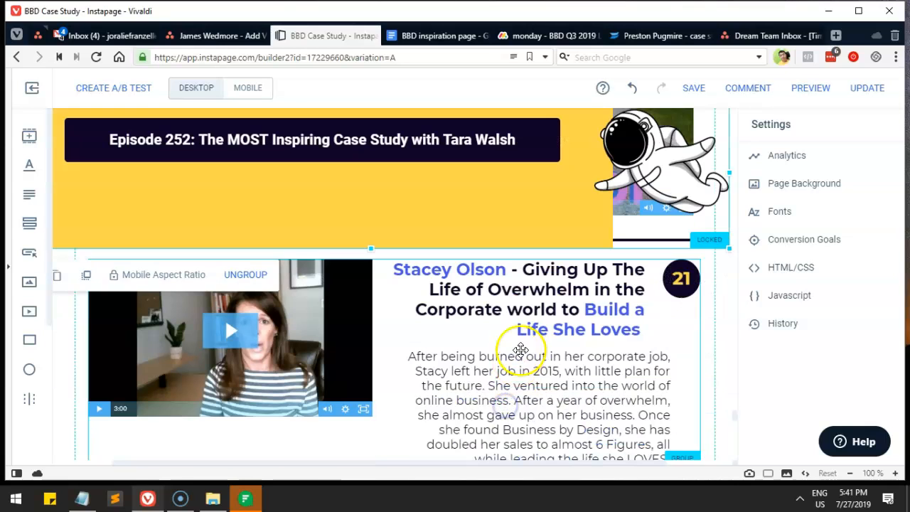
drag(512, 207, 538, 291)
scroll(537, 291, down, 1)
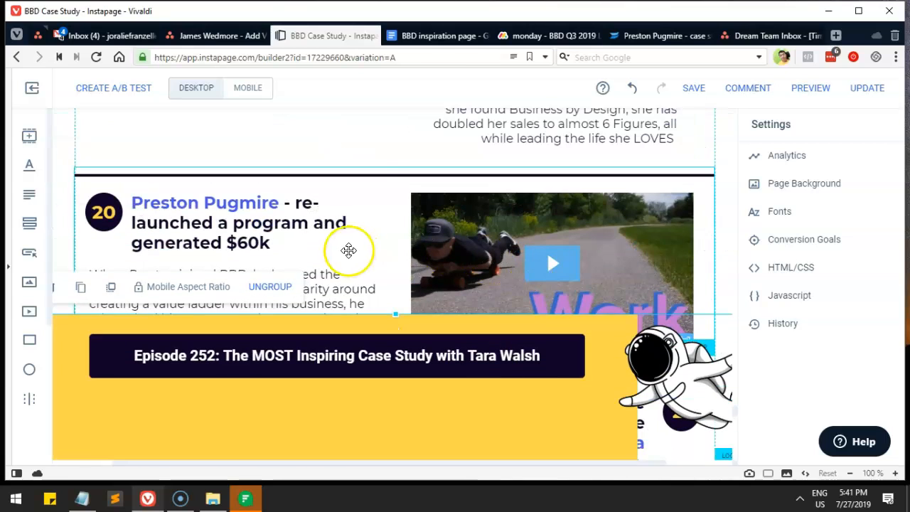
click(348, 249)
Step: Check the $60k program re-launch notes in the BBD inspiration doc, then return to Instapage
click(409, 37)
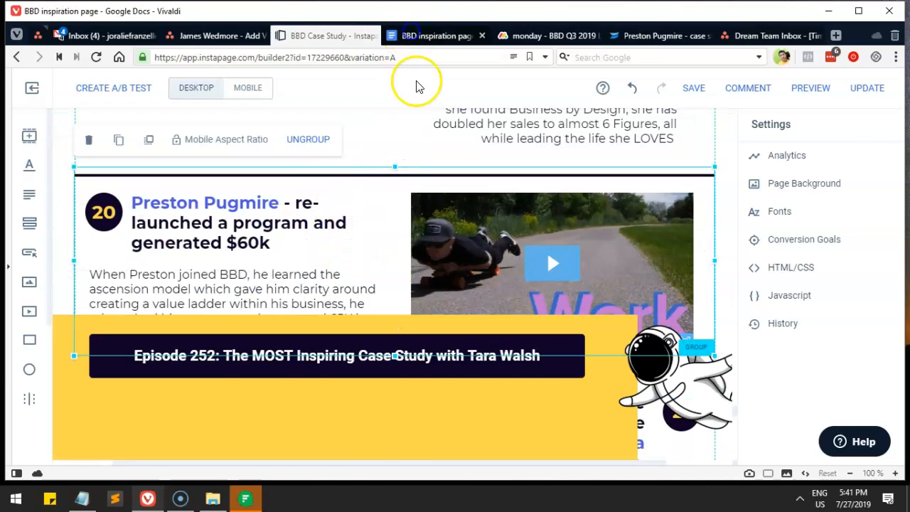
drag(218, 217, 222, 246)
click(320, 300)
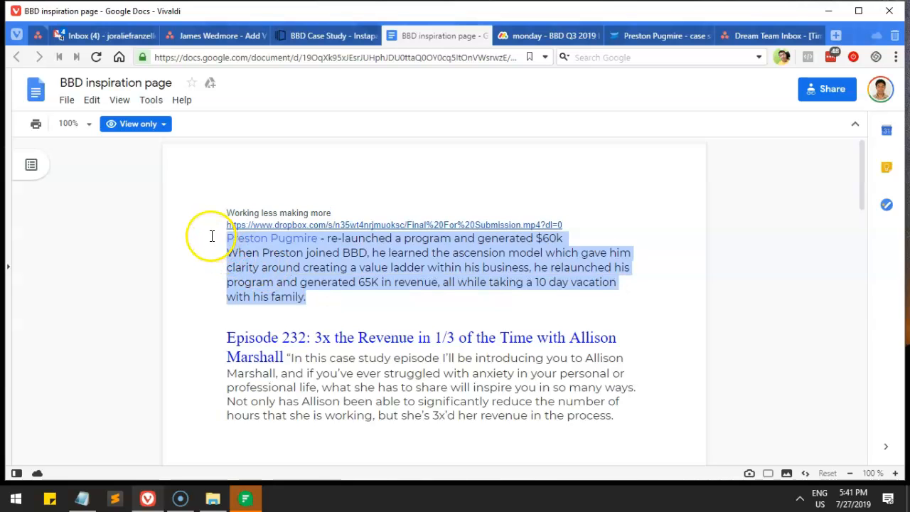
click(325, 37)
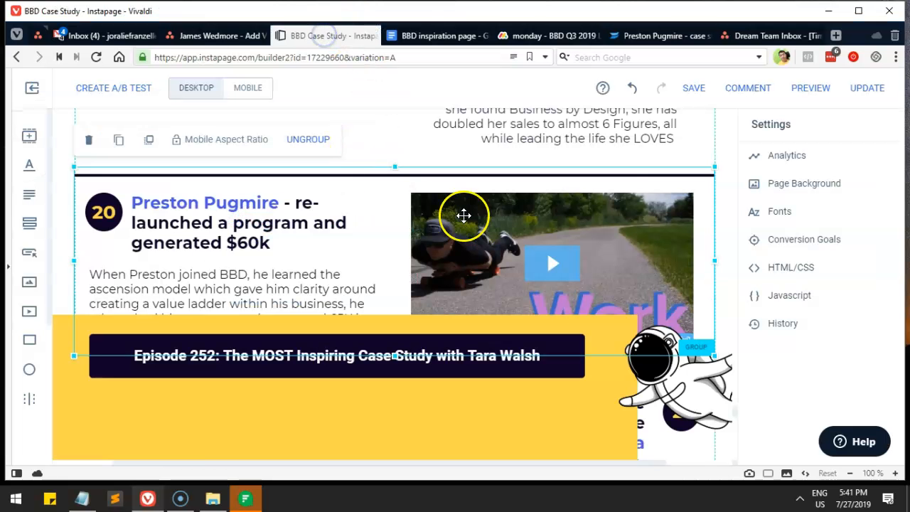
scroll(463, 214, down, 2)
scroll(520, 309, down, 2)
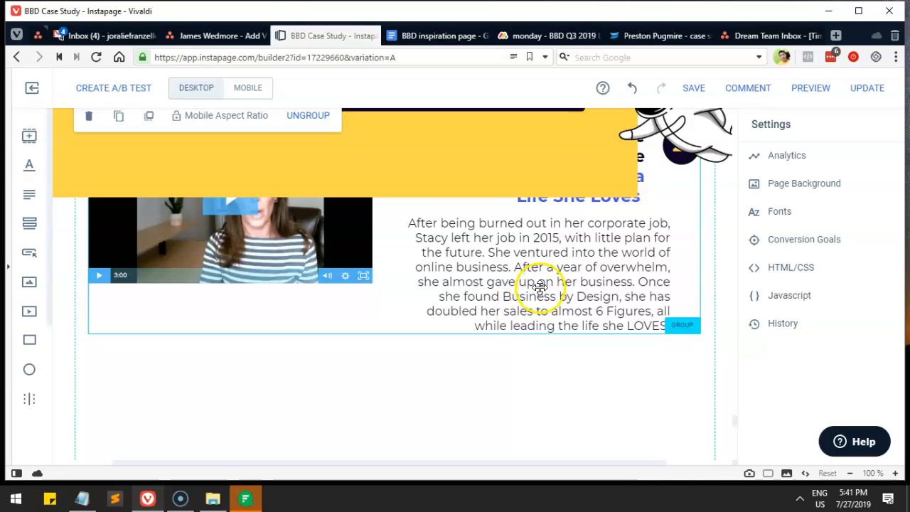
Step: Reposition elements around the banner, moving the black divider line lower
scroll(541, 286, up, 5)
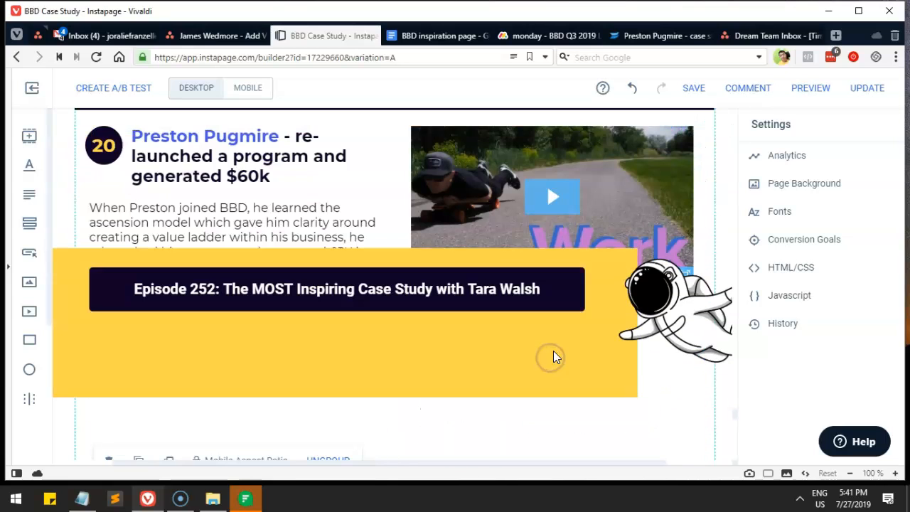
drag(556, 327, 571, 384)
scroll(570, 383, down, 1)
drag(563, 303, 572, 111)
drag(518, 322, 523, 448)
scroll(539, 365, down, 1)
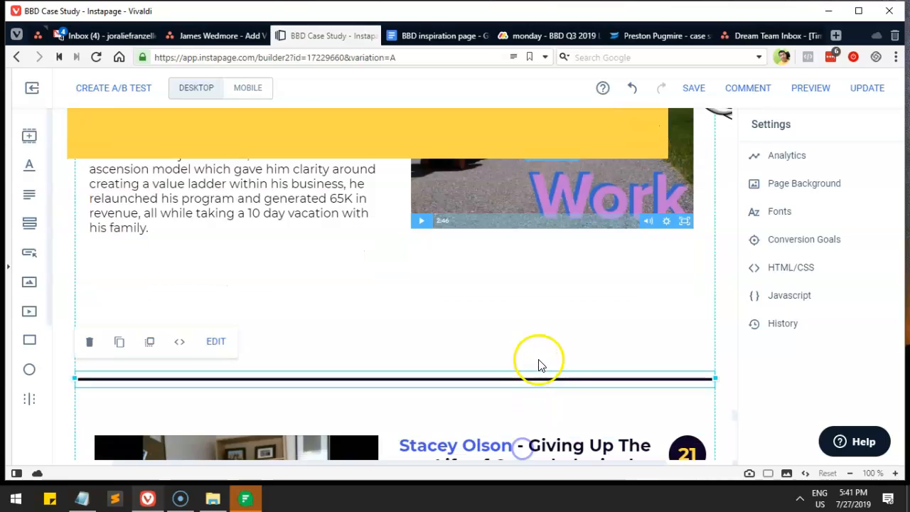
drag(523, 383, 524, 403)
scroll(524, 400, up, 2)
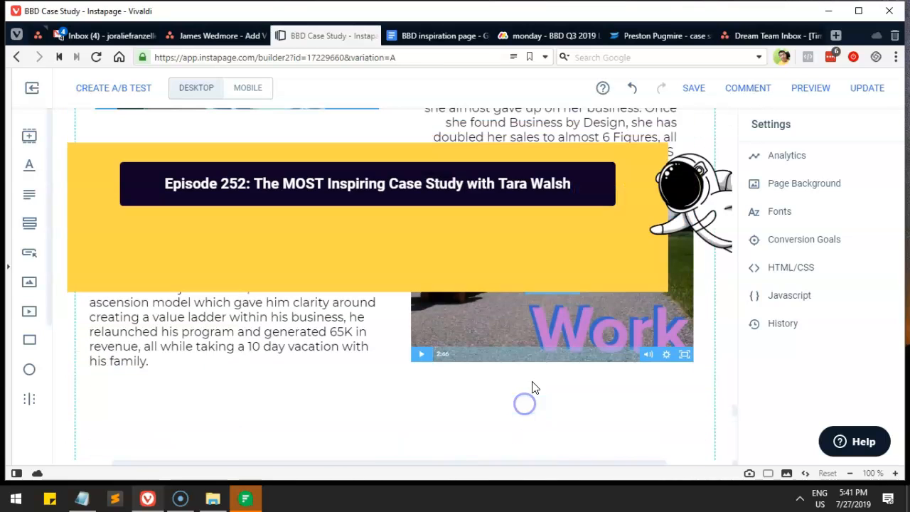
drag(504, 230, 526, 331)
scroll(490, 420, down, 3)
scroll(527, 326, down, 20)
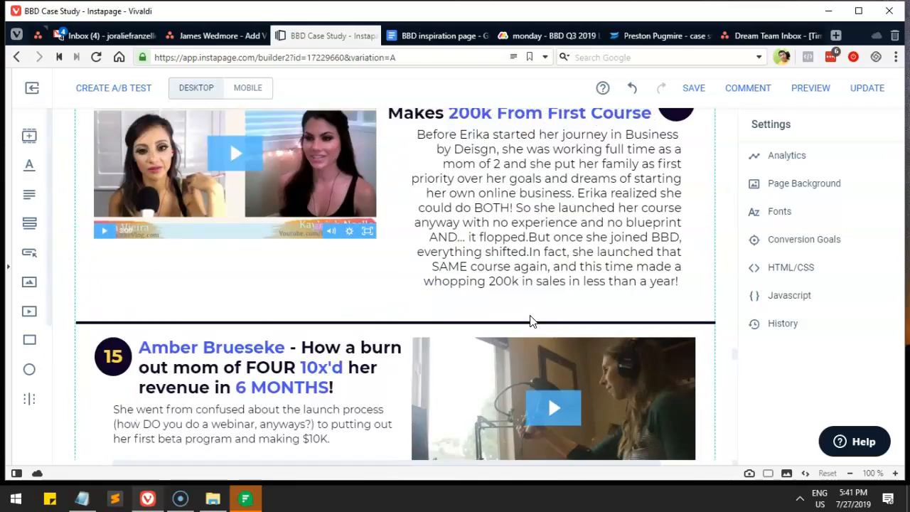
scroll(530, 321, up, 20)
Step: Use Arrange to send the yellow Episode 252 box back behind the banner
click(422, 342)
drag(422, 341, 396, 282)
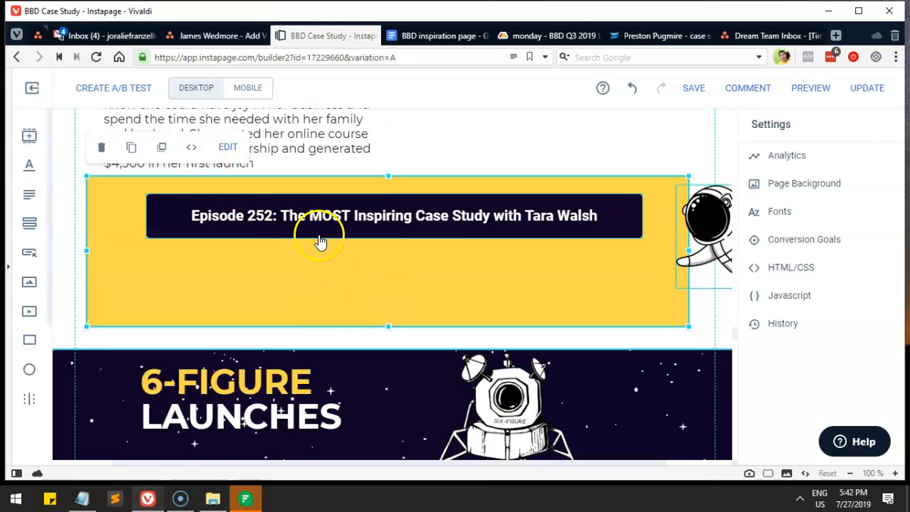
click(164, 149)
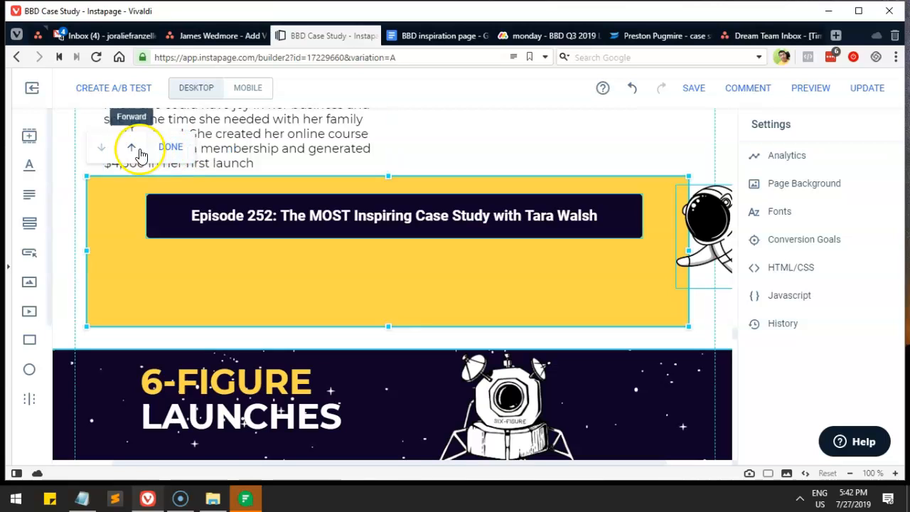
click(109, 150)
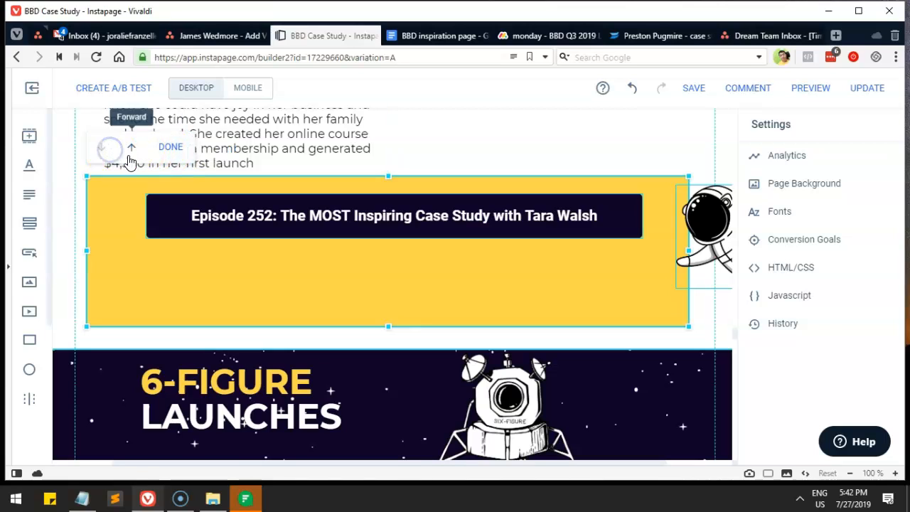
click(128, 152)
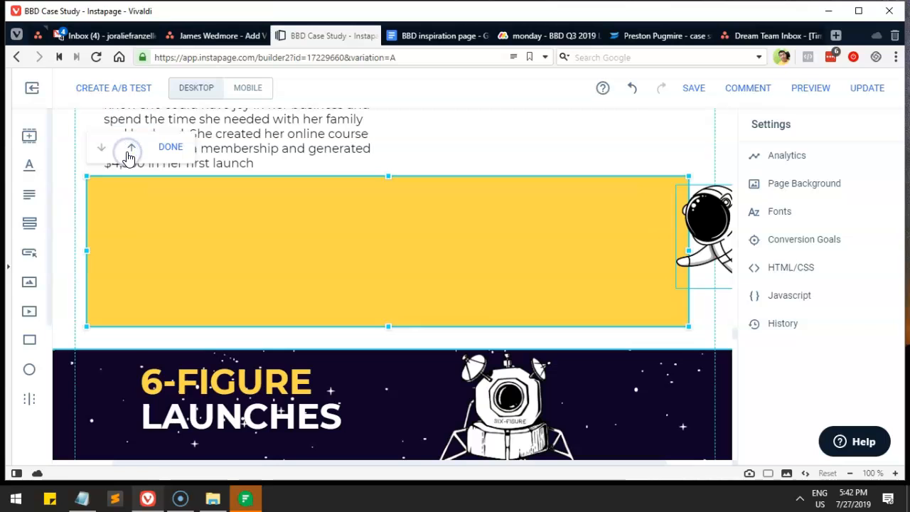
click(111, 152)
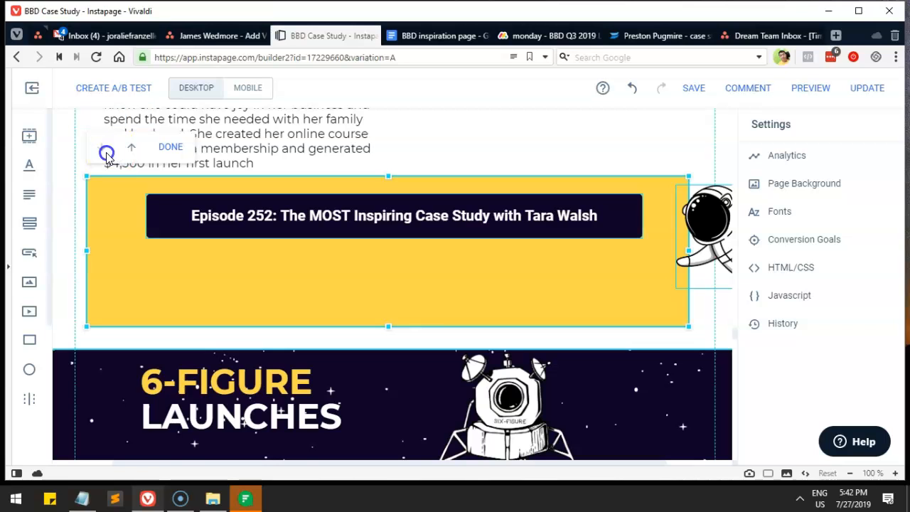
drag(128, 243, 183, 363)
click(234, 282)
click(280, 275)
click(191, 219)
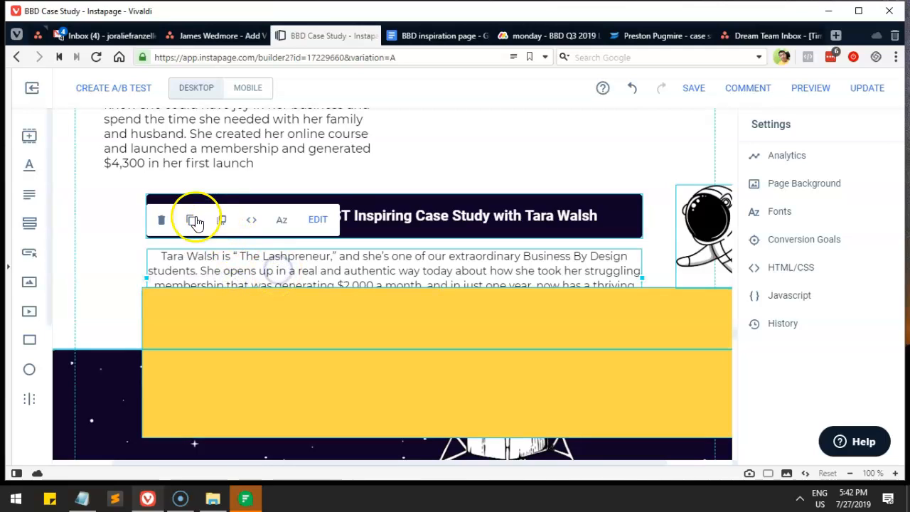
click(229, 220)
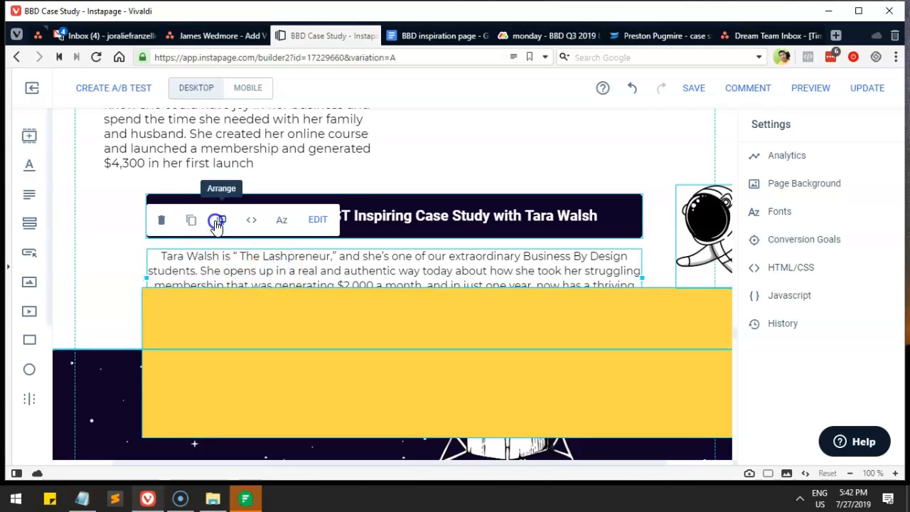
click(217, 223)
click(194, 220)
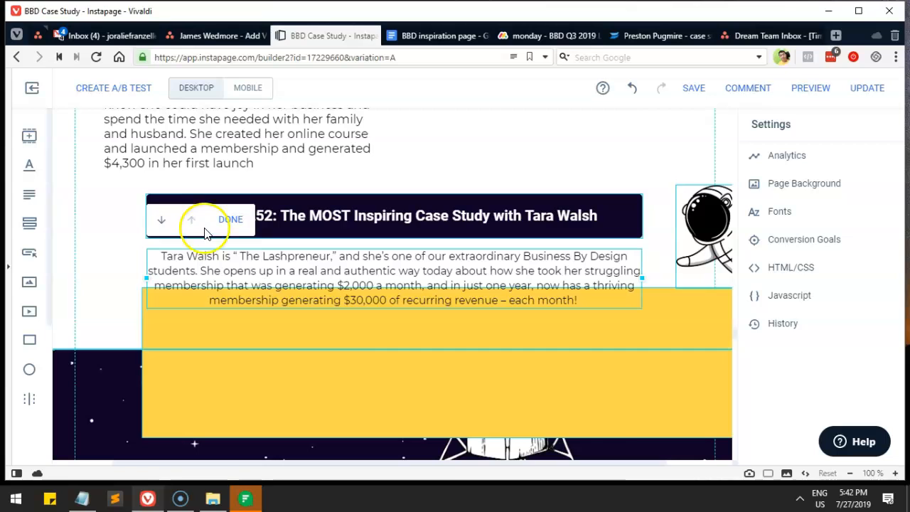
drag(610, 423, 635, 315)
click(574, 286)
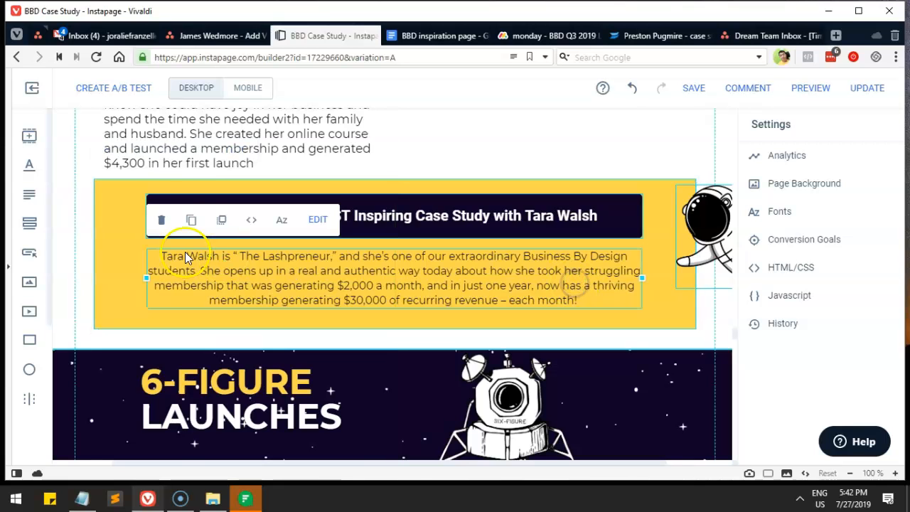
click(191, 221)
drag(374, 282, 429, 377)
scroll(429, 377, down, 2)
drag(402, 142, 435, 452)
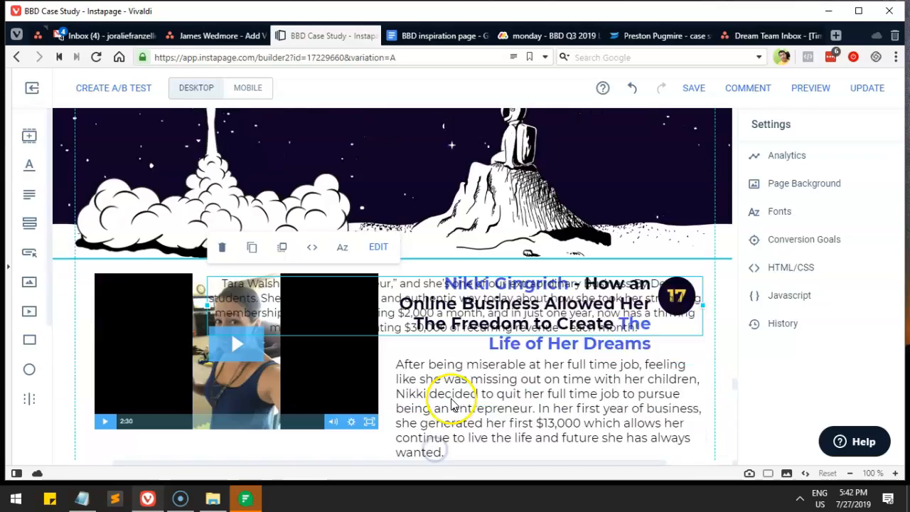
scroll(451, 404, down, 1)
drag(418, 236, 410, 418)
scroll(409, 407, down, 4)
drag(393, 182, 399, 413)
scroll(400, 411, down, 3)
drag(422, 192, 415, 386)
scroll(418, 358, down, 3)
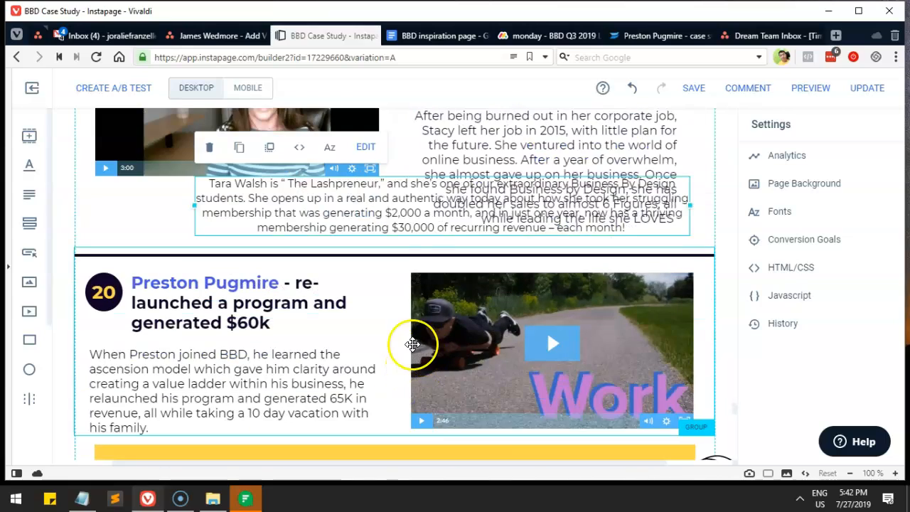
drag(420, 242, 386, 389)
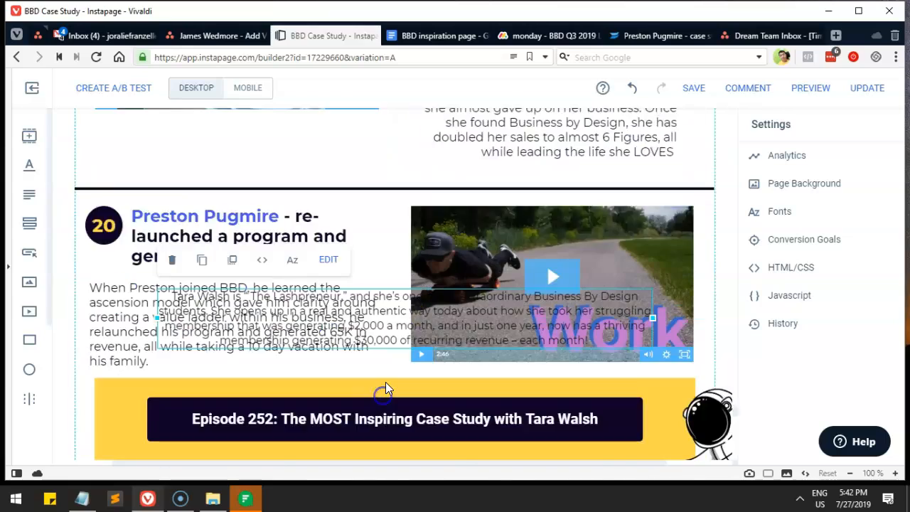
scroll(385, 389, down, 2)
drag(389, 193, 380, 351)
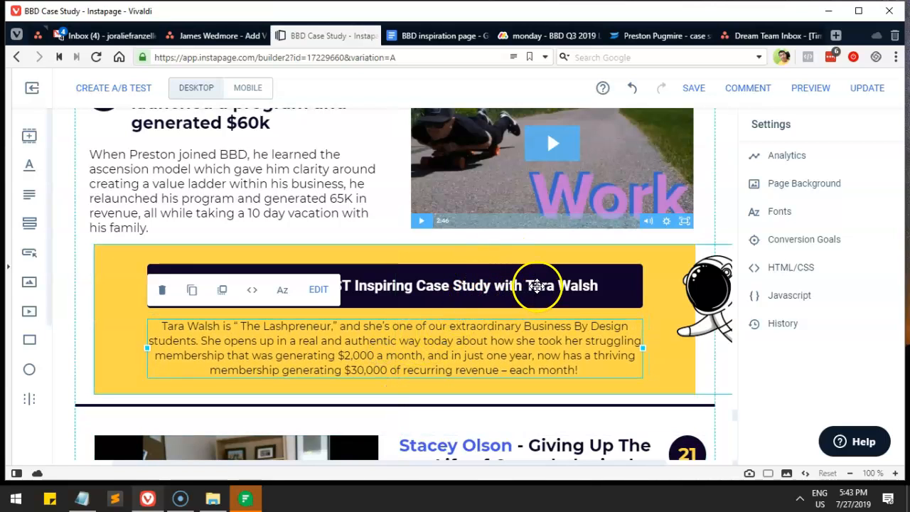
click(417, 37)
Step: Copy the Episode 232 heading from the doc and locate the lower banner's title button
click(317, 301)
scroll(317, 301, down, 1)
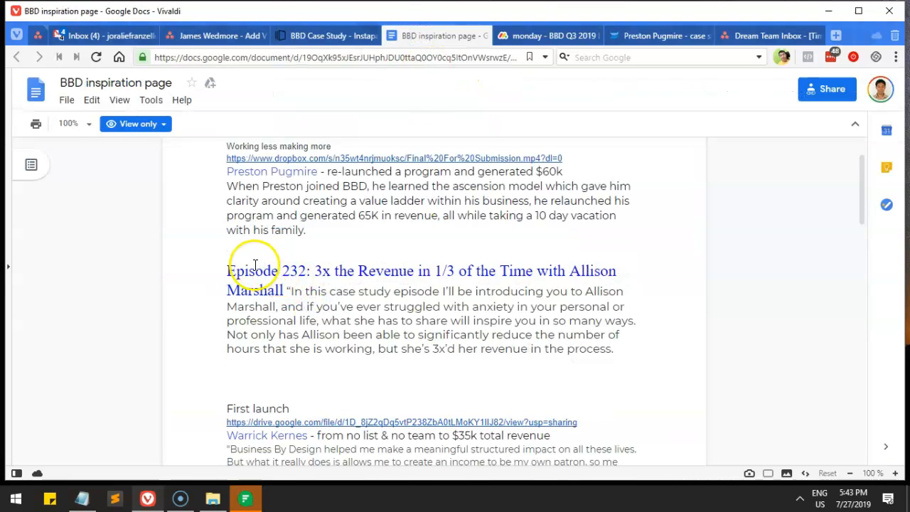
drag(229, 270, 252, 282)
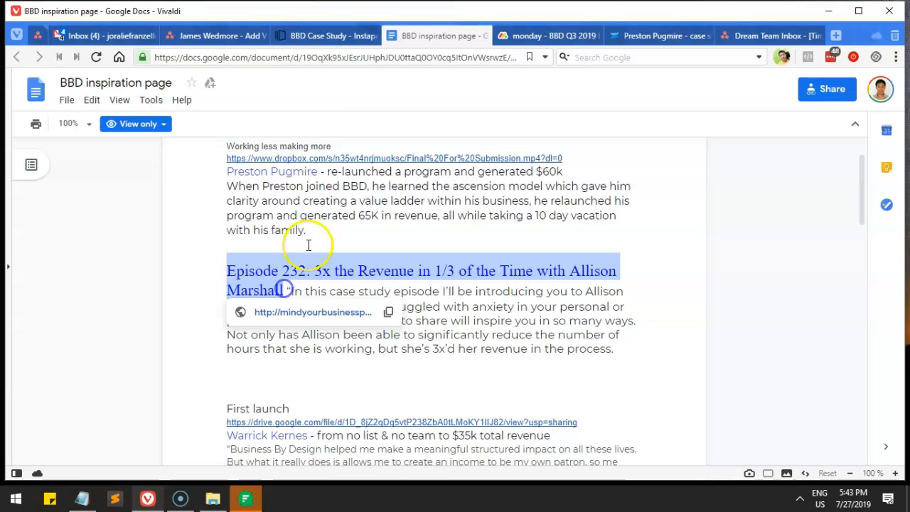
click(315, 35)
click(388, 286)
click(397, 286)
click(399, 289)
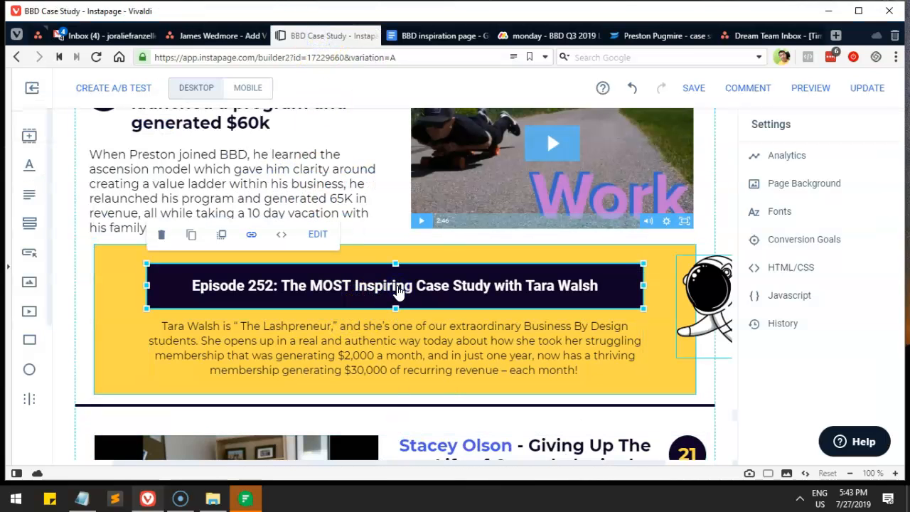
click(372, 233)
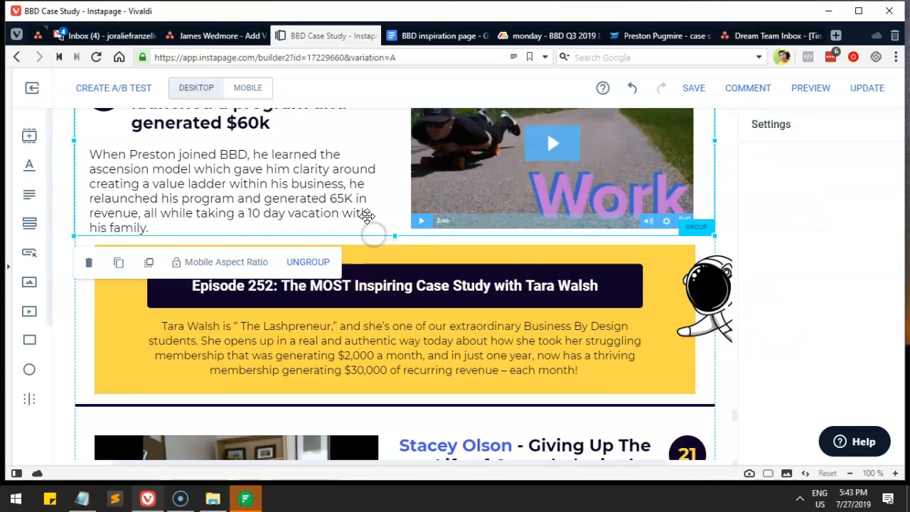
click(493, 327)
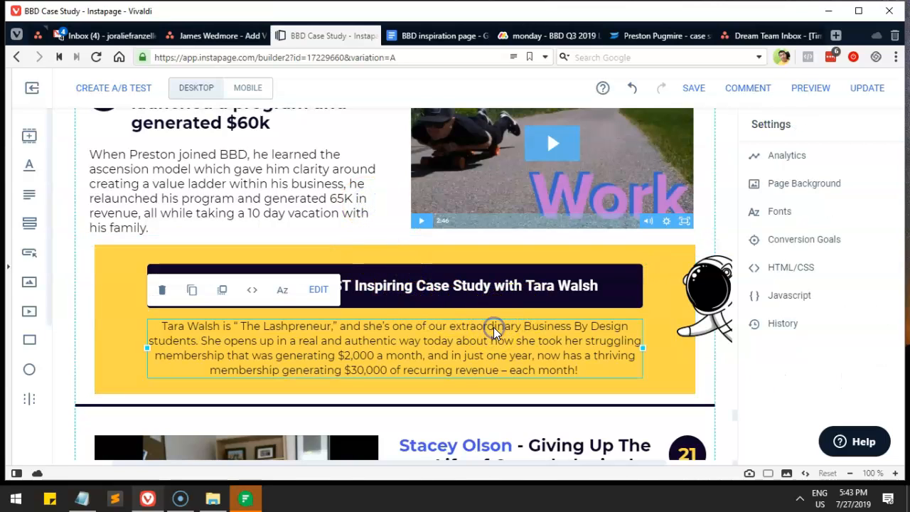
click(299, 205)
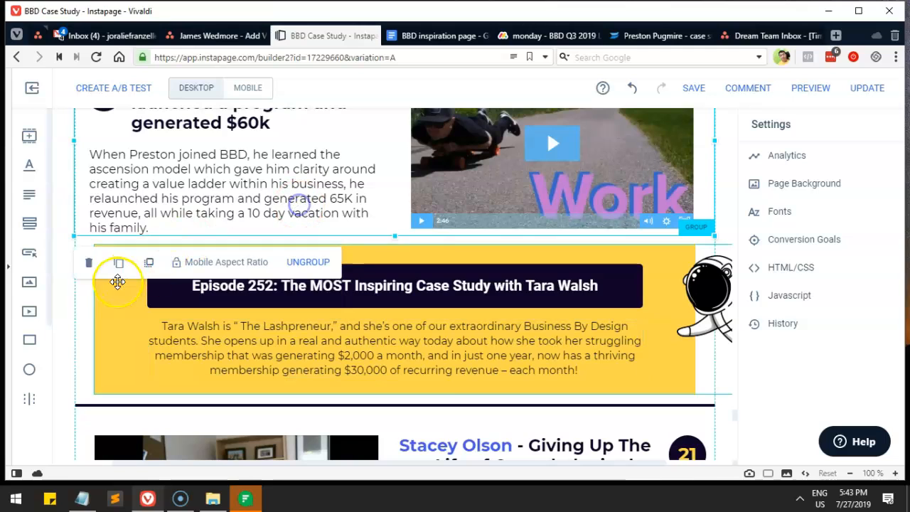
click(105, 316)
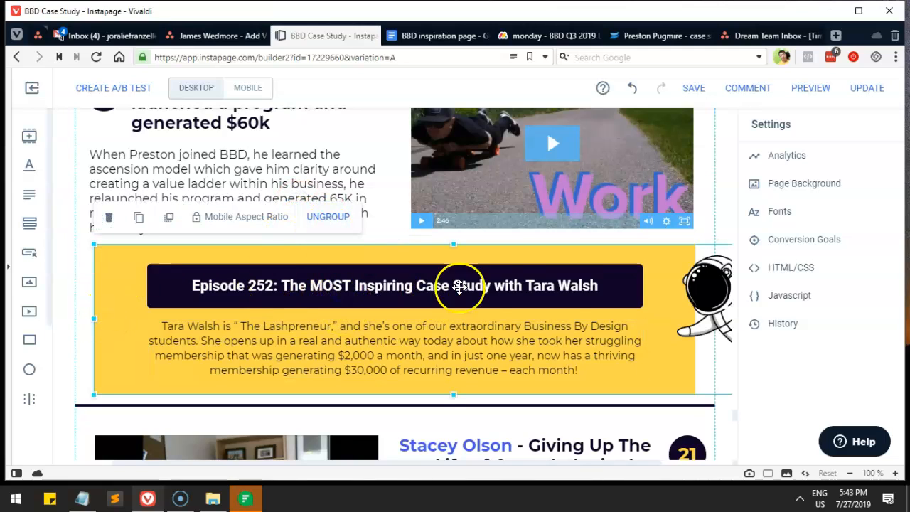
click(395, 293)
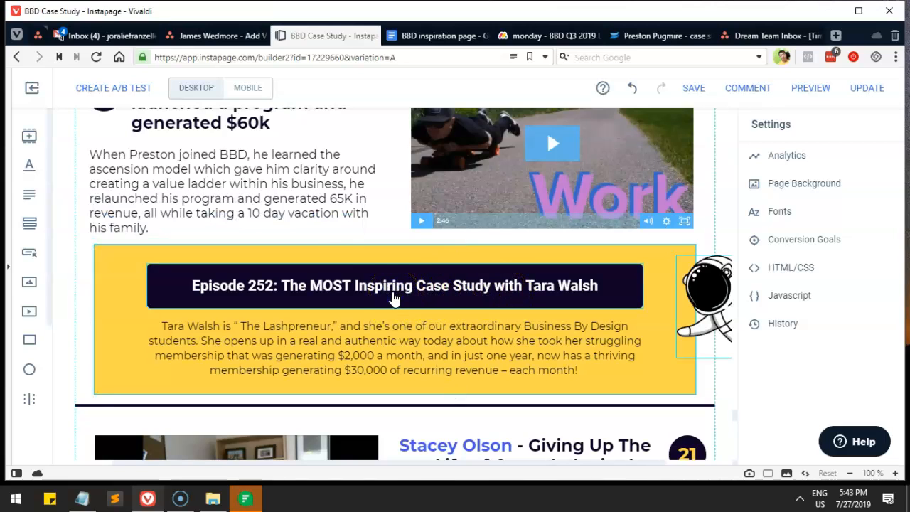
click(375, 291)
click(318, 241)
click(229, 270)
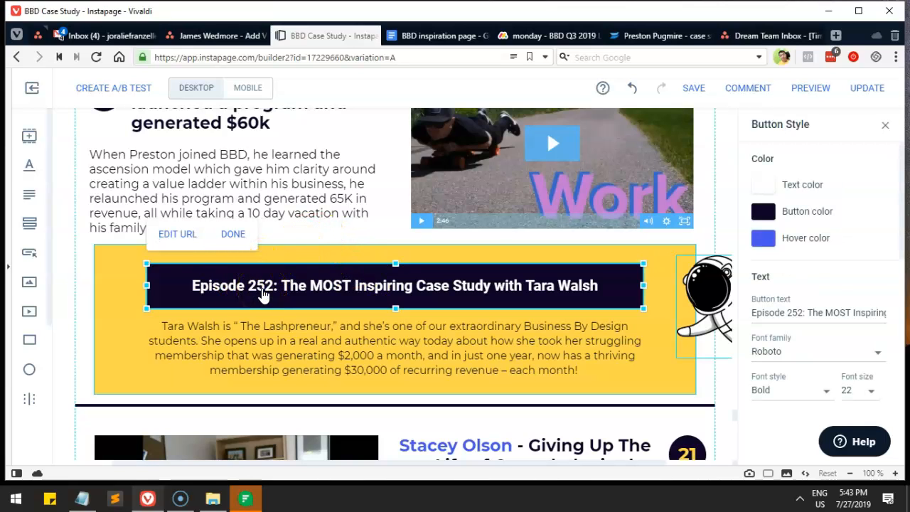
click(756, 328)
triple_click(763, 316)
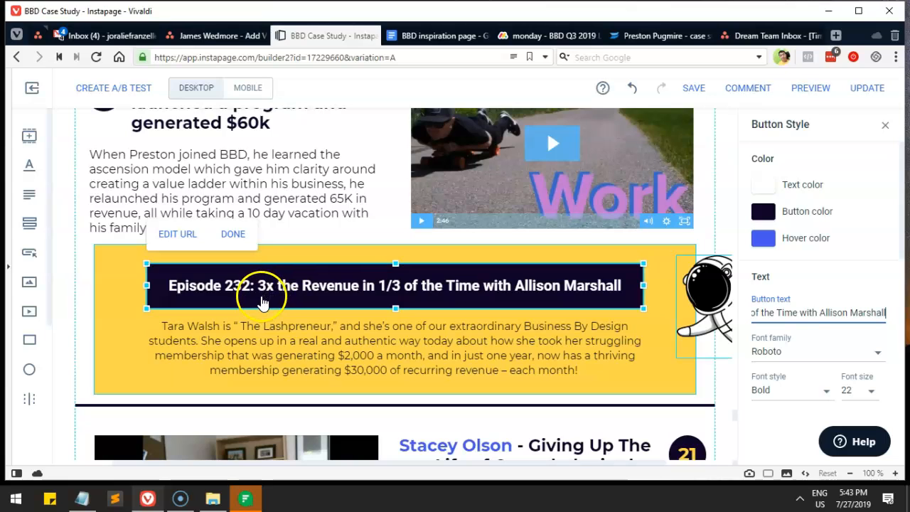
Step: Link the title button to the podcast episode 232 URL, opening in a new tab
click(416, 35)
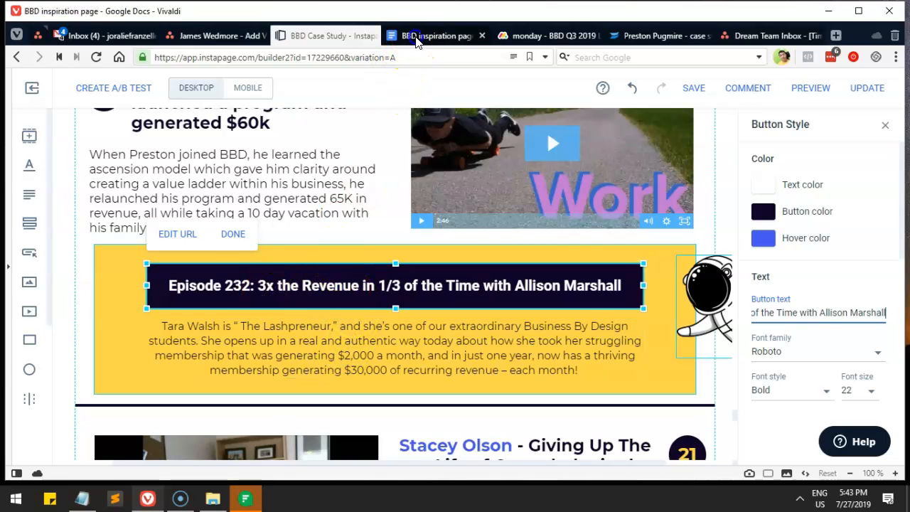
click(479, 278)
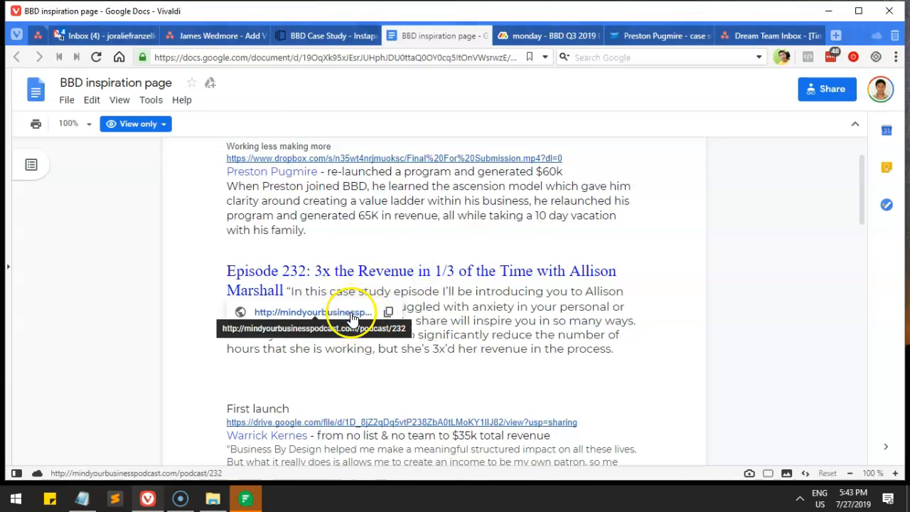
click(396, 311)
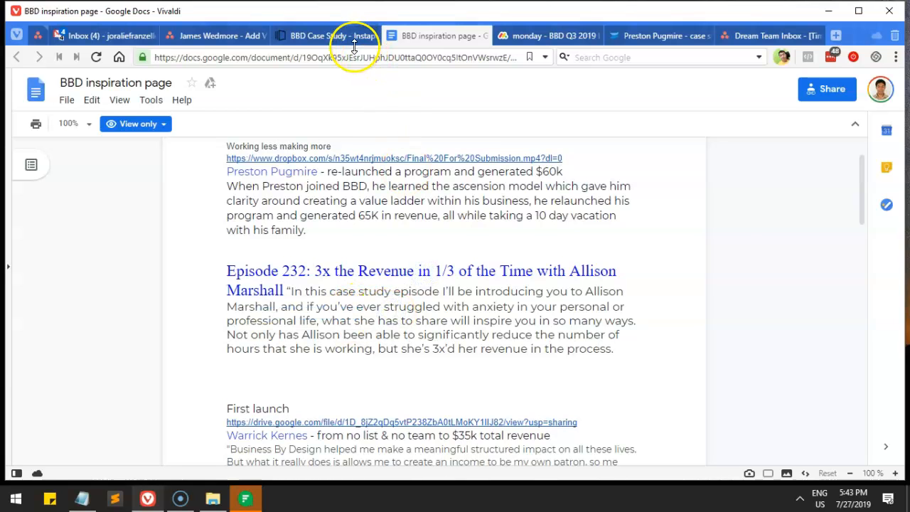
click(329, 44)
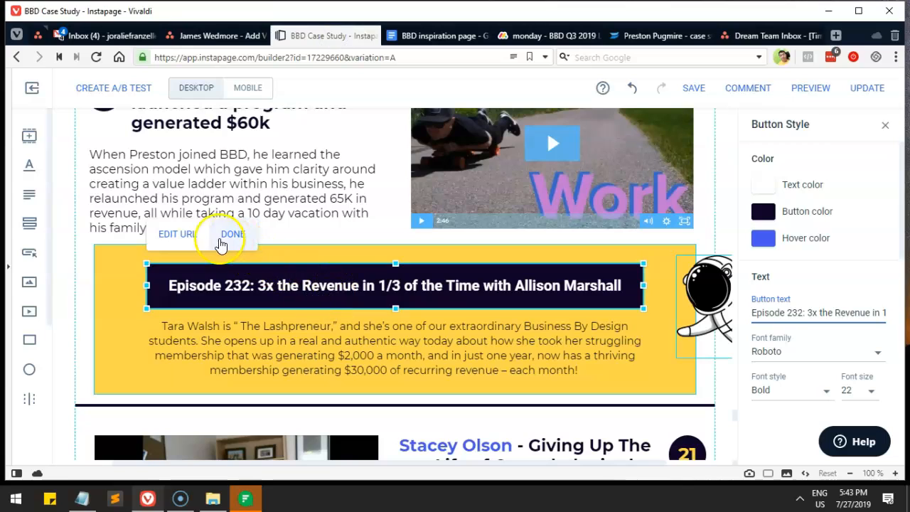
click(180, 242)
key(ctrl+a)
key(ctrl+v)
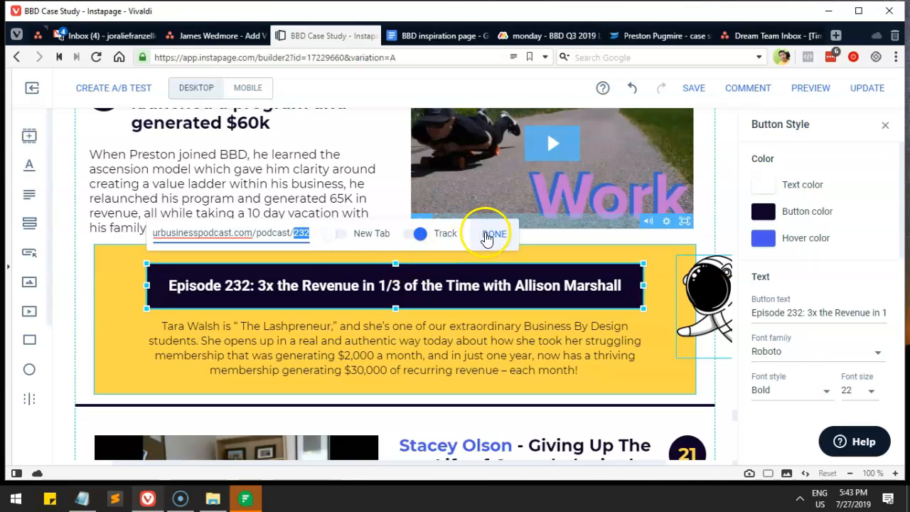
click(340, 233)
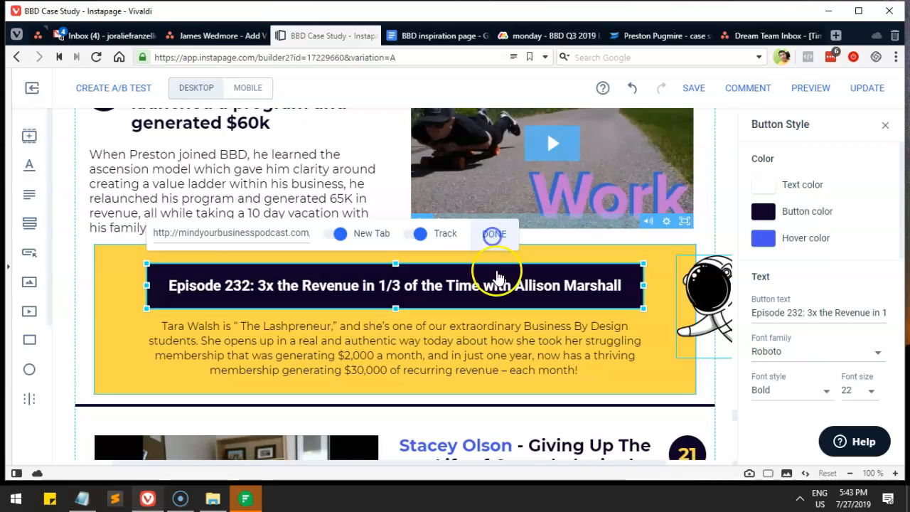
click(419, 36)
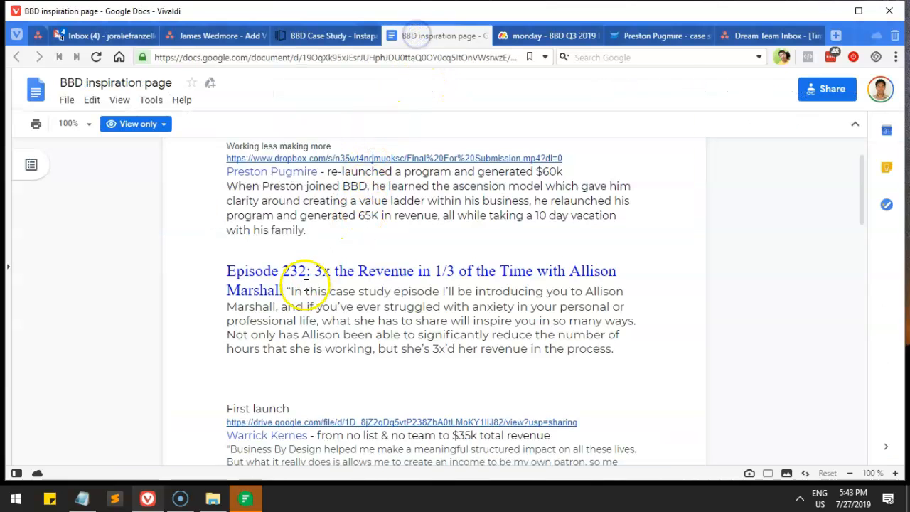
drag(289, 290, 607, 347)
key(ctrl+c)
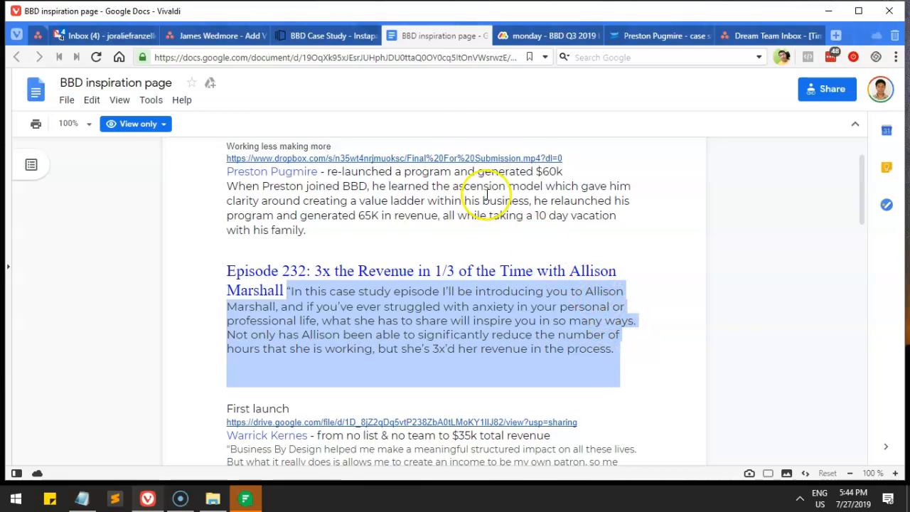
click(339, 36)
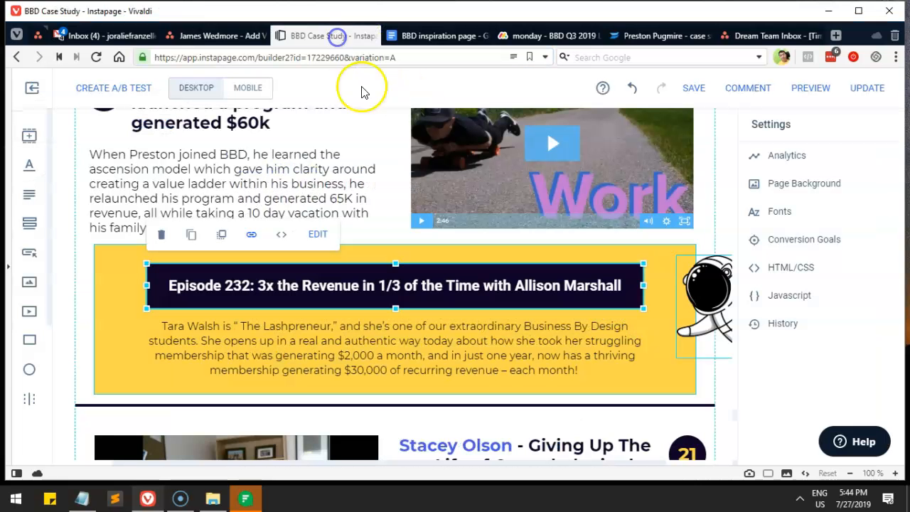
click(345, 339)
click(307, 325)
key(ctrl+a)
key(ctrl+v)
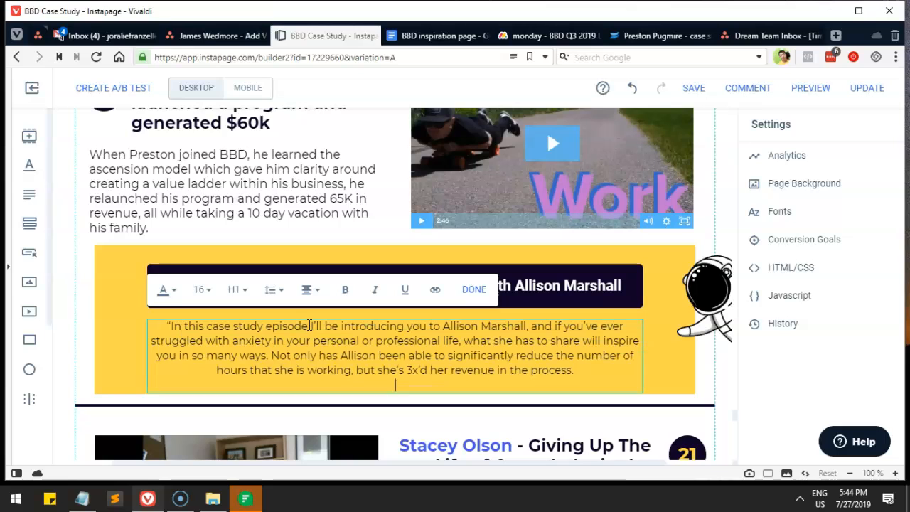
key(BackSpace)
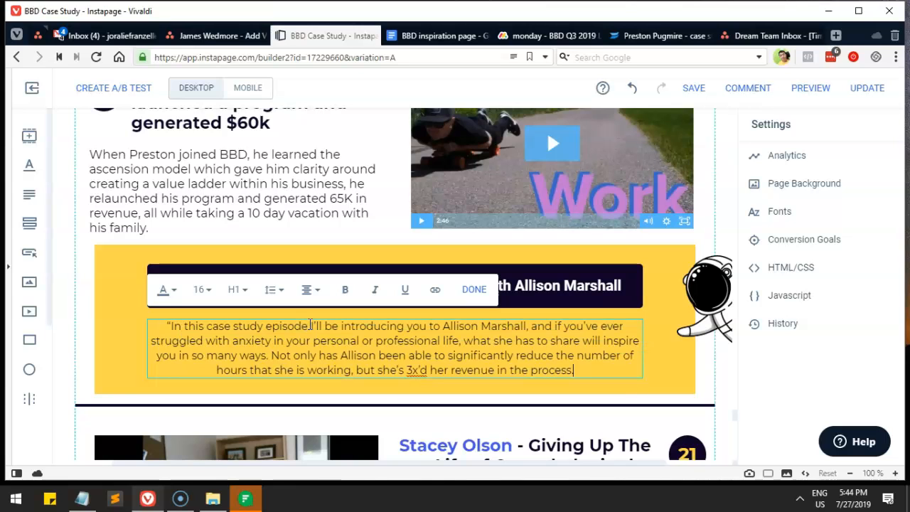
click(687, 374)
scroll(364, 291, down, 4)
click(451, 238)
scroll(376, 315, up, 3)
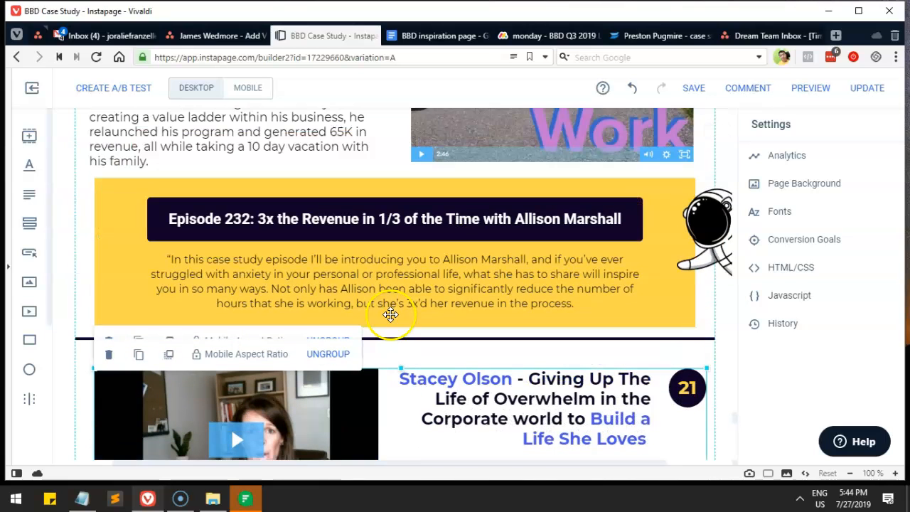
scroll(441, 359, down, 1)
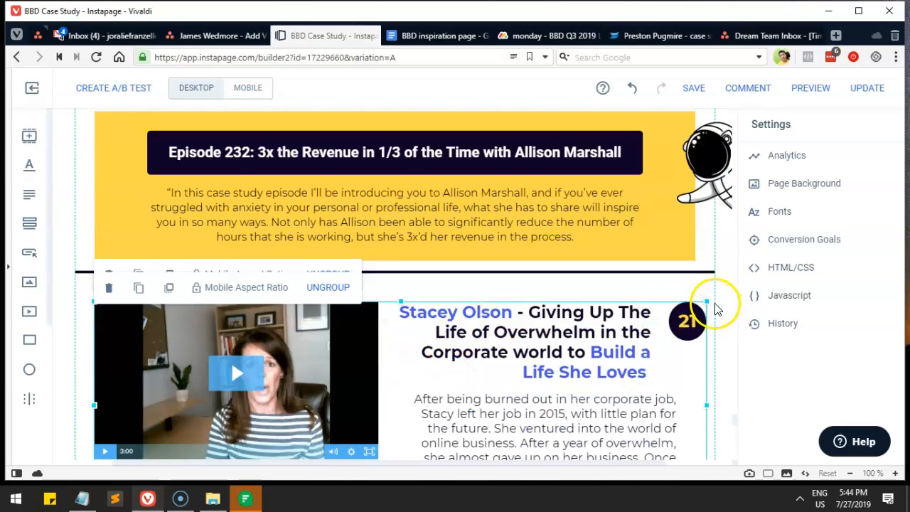
scroll(263, 234, up, 4)
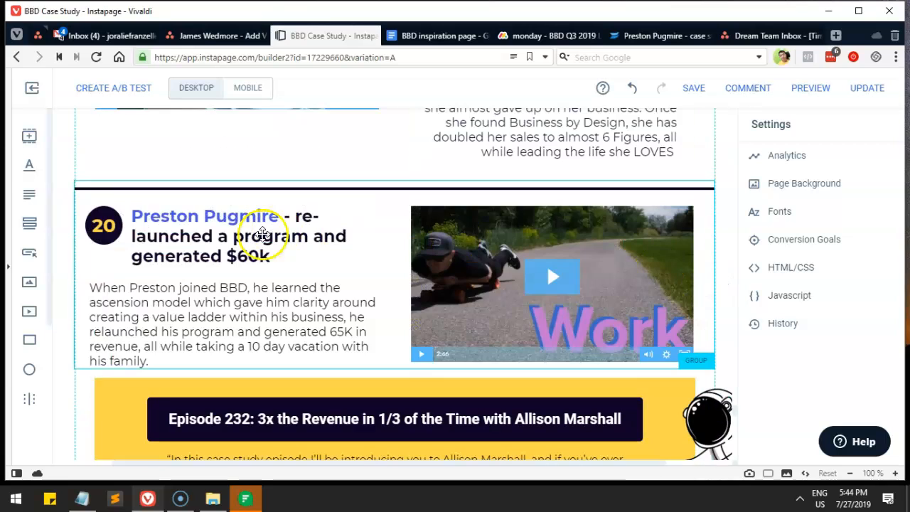
click(105, 228)
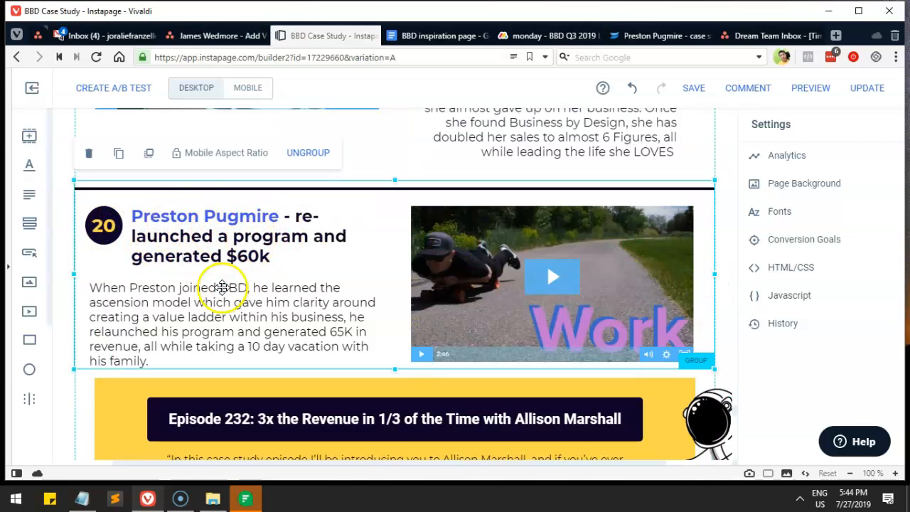
double_click(198, 312)
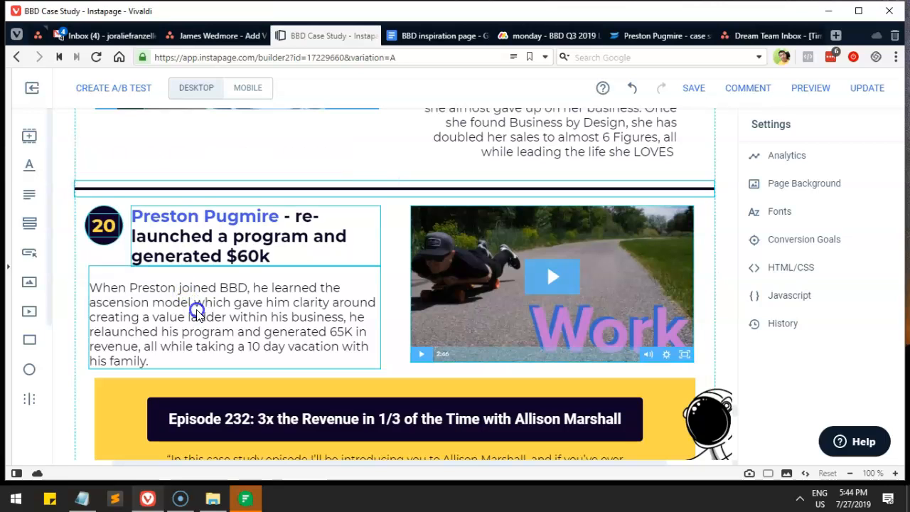
click(198, 304)
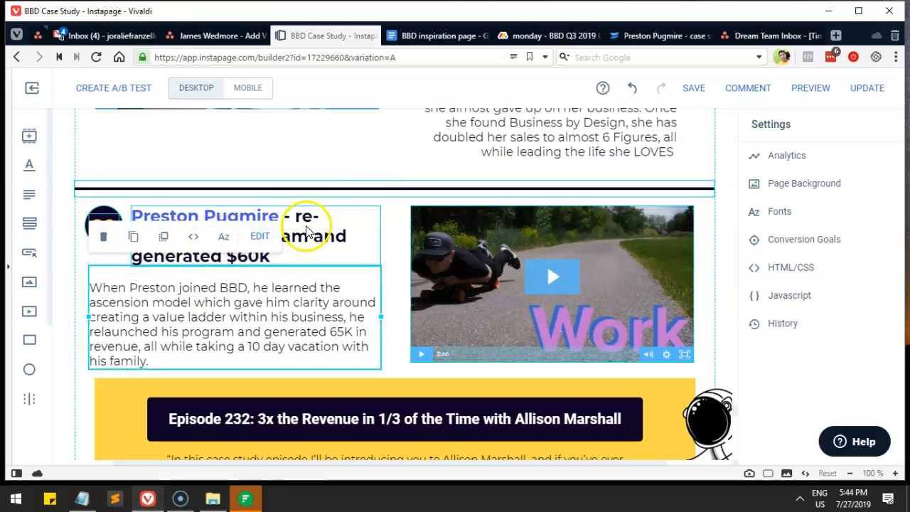
click(429, 35)
drag(327, 238, 564, 238)
drag(227, 253, 311, 280)
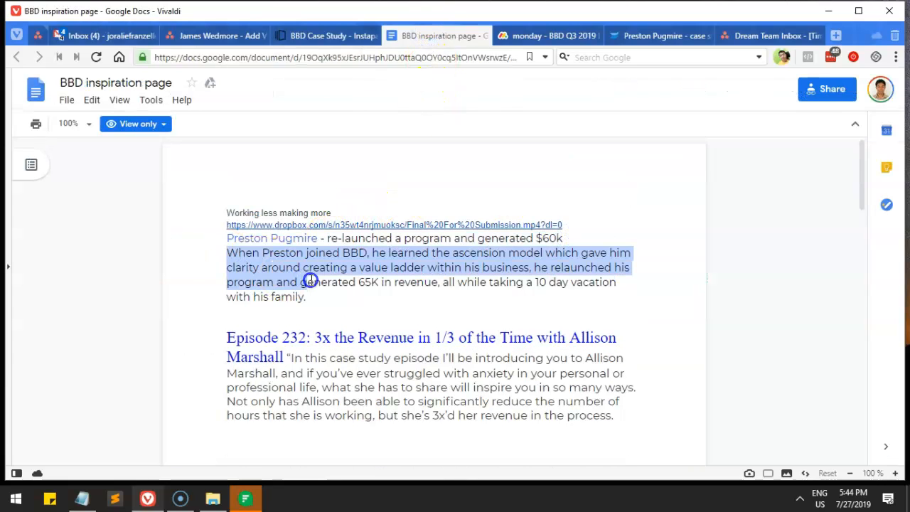
click(325, 37)
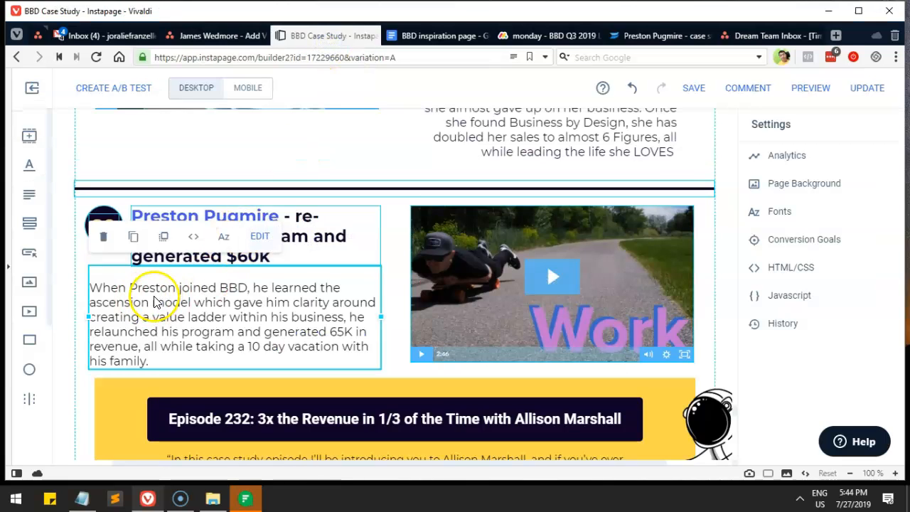
scroll(192, 299, down, 1)
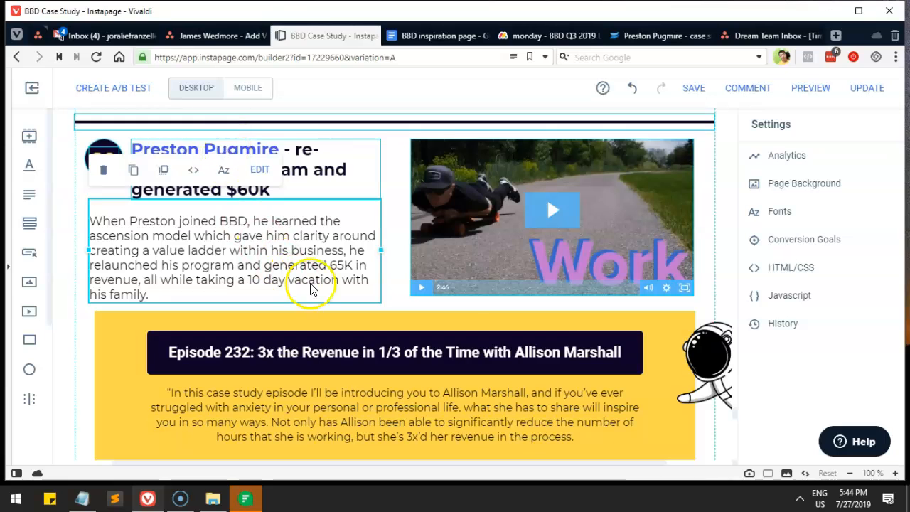
click(468, 272)
scroll(474, 264, down, 5)
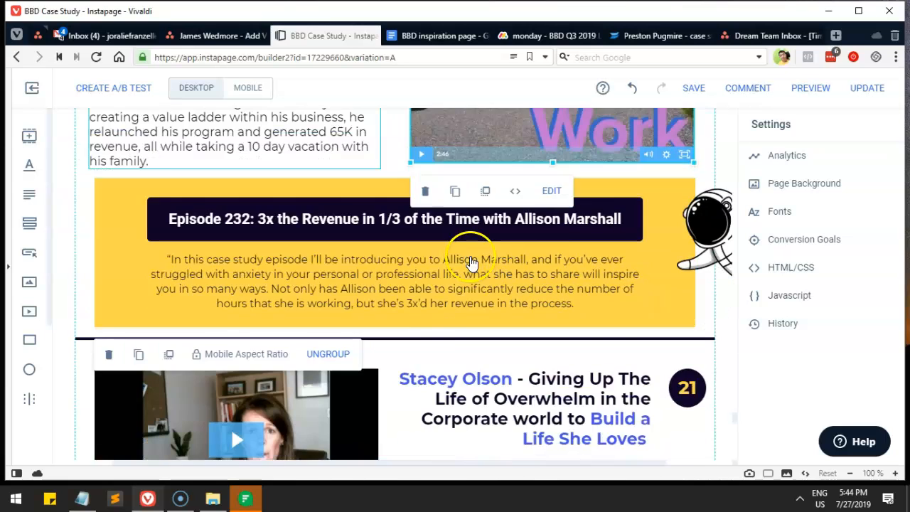
click(687, 188)
drag(627, 212, 630, 197)
click(524, 384)
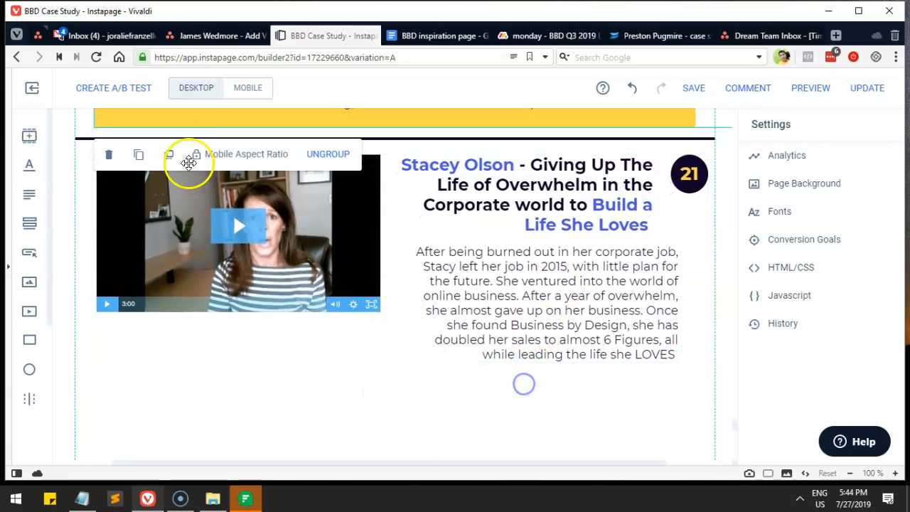
scroll(80, 170, up, 8)
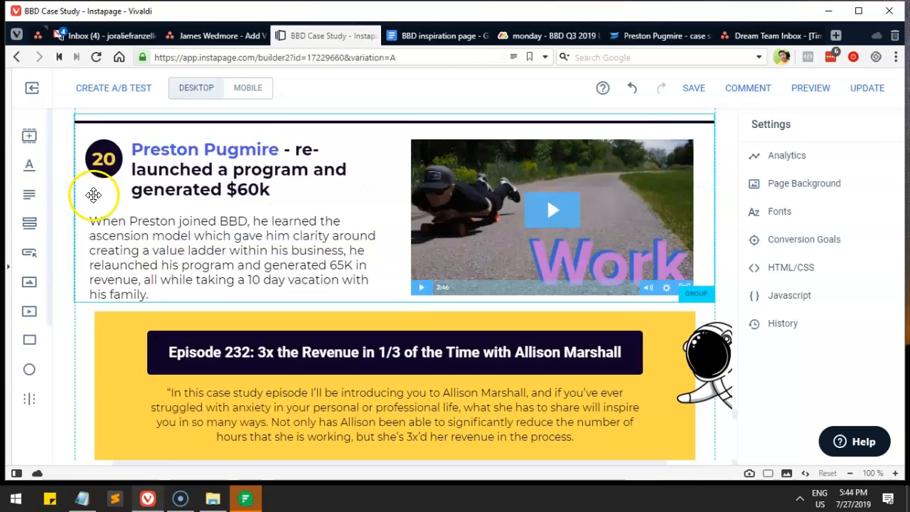
click(104, 204)
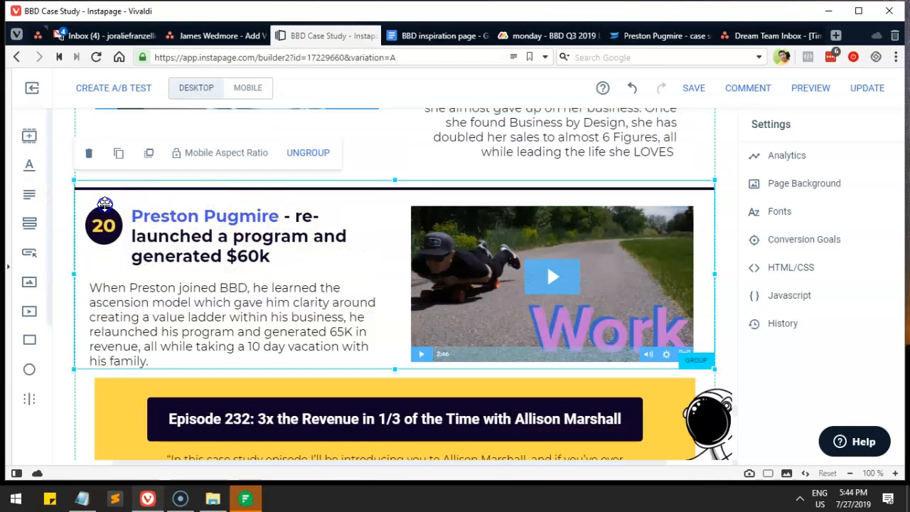
click(119, 155)
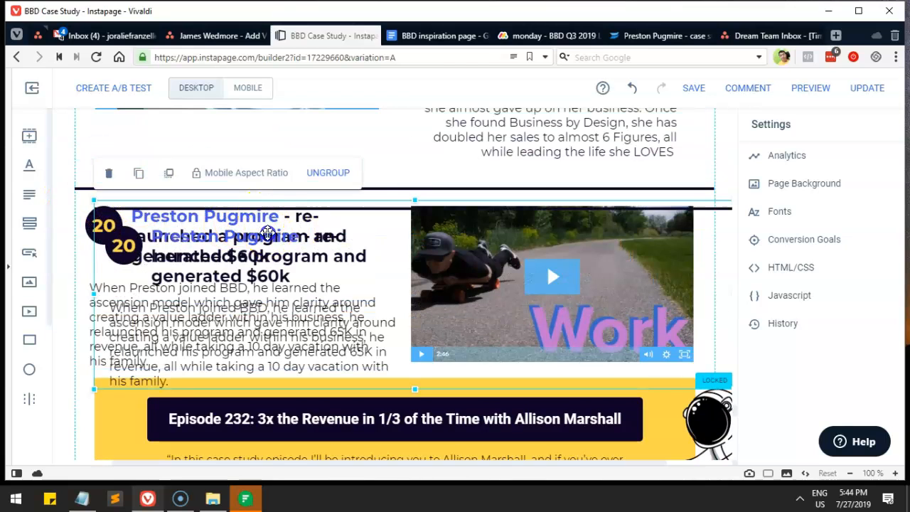
drag(268, 233, 248, 354)
scroll(280, 291, down, 2)
drag(246, 231, 241, 378)
scroll(257, 332, down, 5)
drag(382, 163, 453, 353)
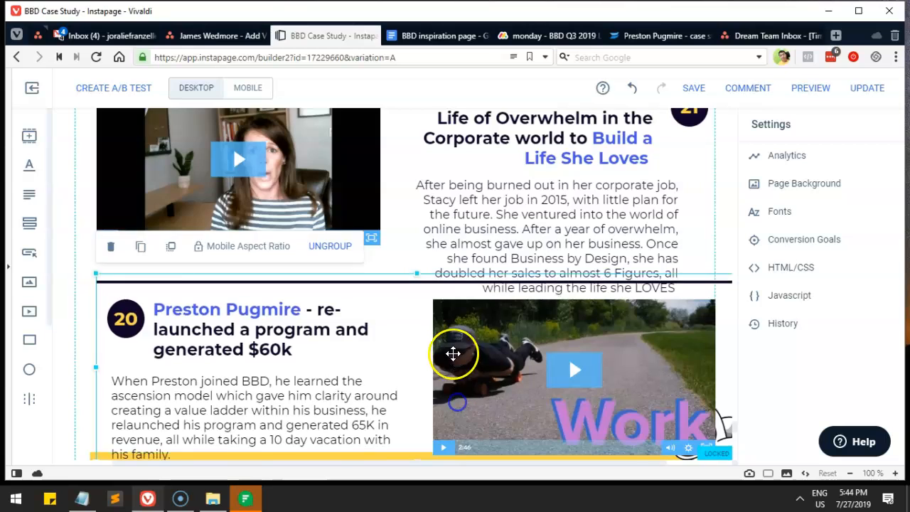
scroll(453, 354, down, 3)
scroll(573, 339, down, 2)
Step: Drag the section boundaries down and move the Get Ready for The RISE box slightly lower
drag(531, 213, 535, 264)
scroll(535, 264, down, 1)
scroll(535, 264, down, 1)
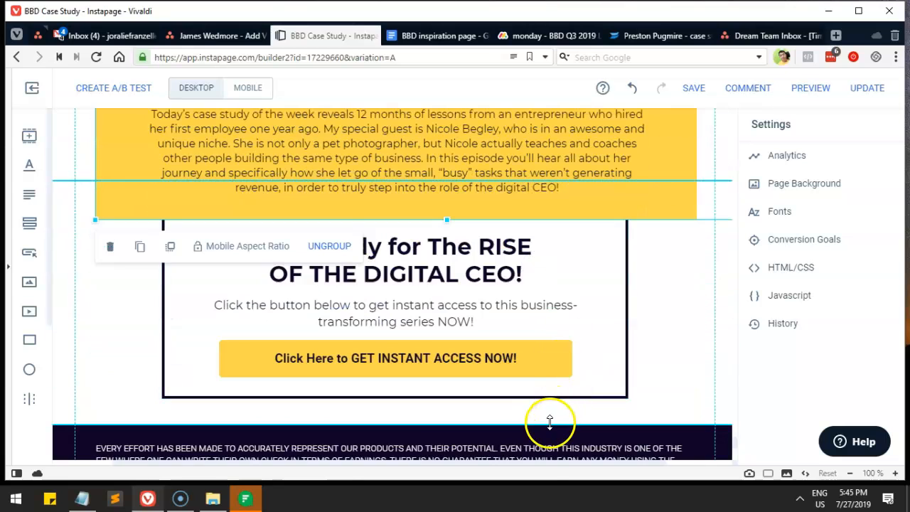
drag(550, 425, 549, 483)
click(597, 246)
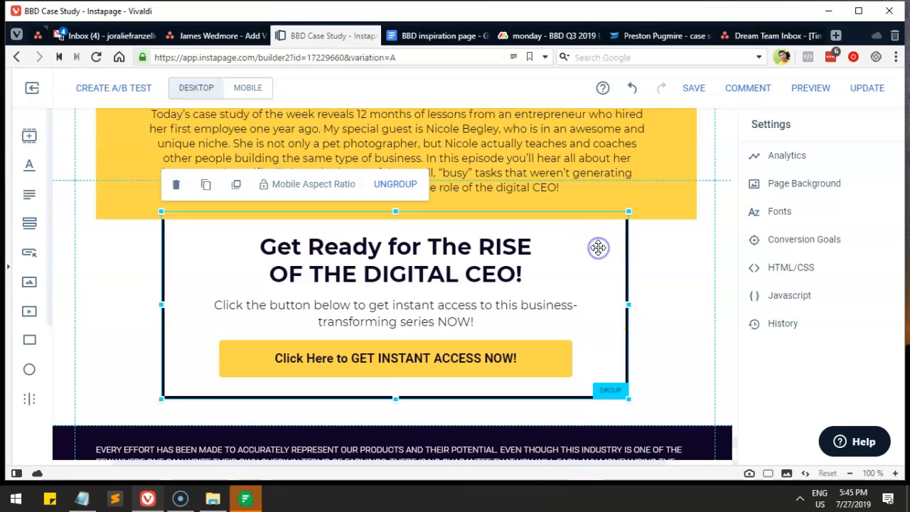
drag(602, 278, 603, 297)
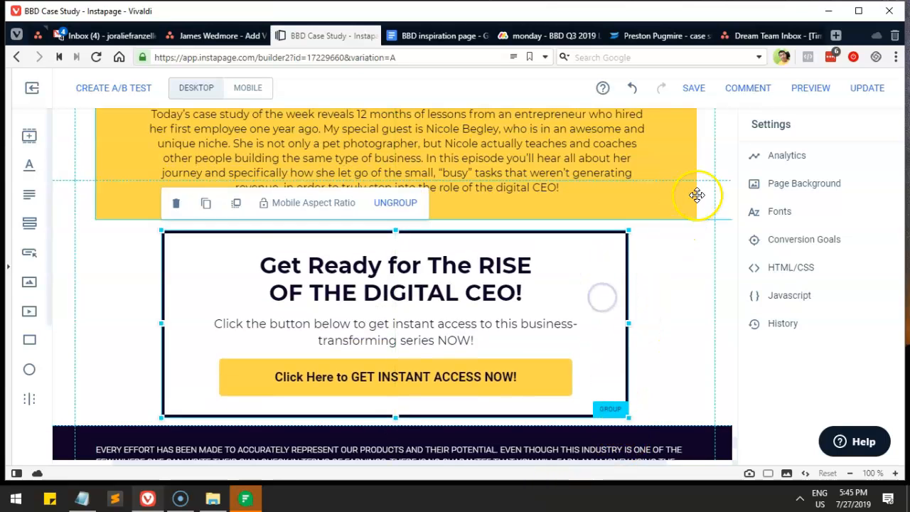
drag(705, 181, 664, 375)
drag(507, 374, 509, 374)
scroll(509, 366, down, 3)
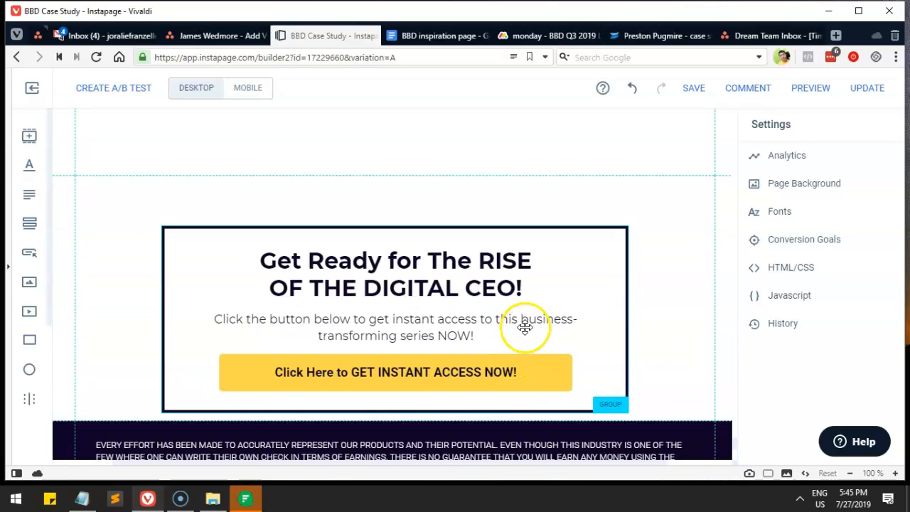
drag(658, 420, 655, 445)
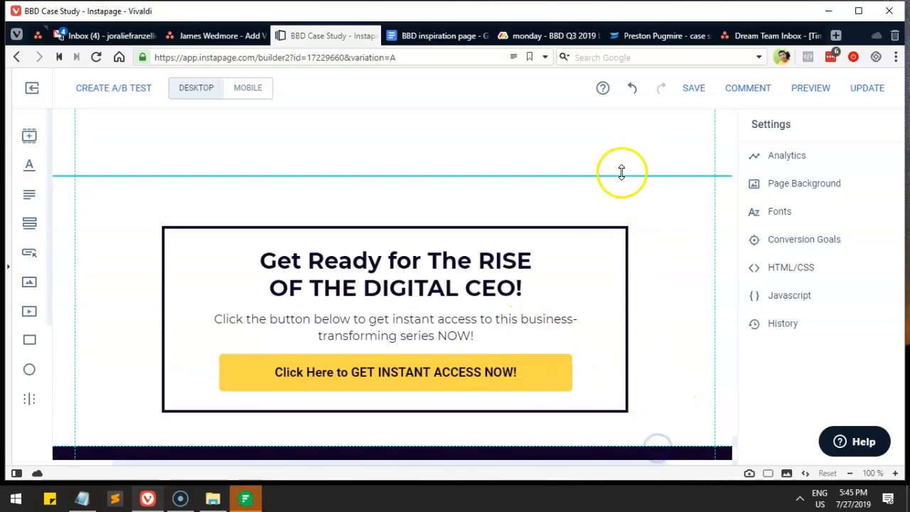
drag(626, 174, 616, 157)
drag(574, 251, 553, 392)
scroll(644, 248, up, 4)
scroll(545, 376, up, 4)
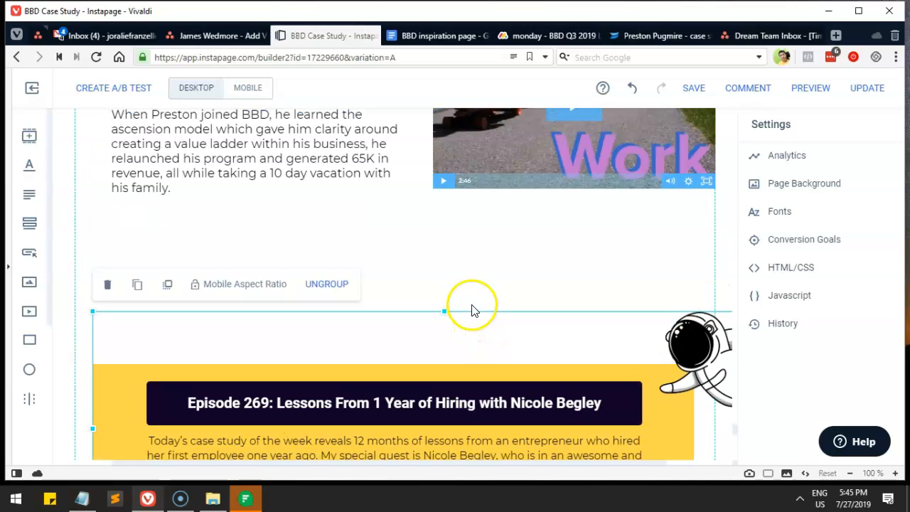
drag(443, 258, 418, 299)
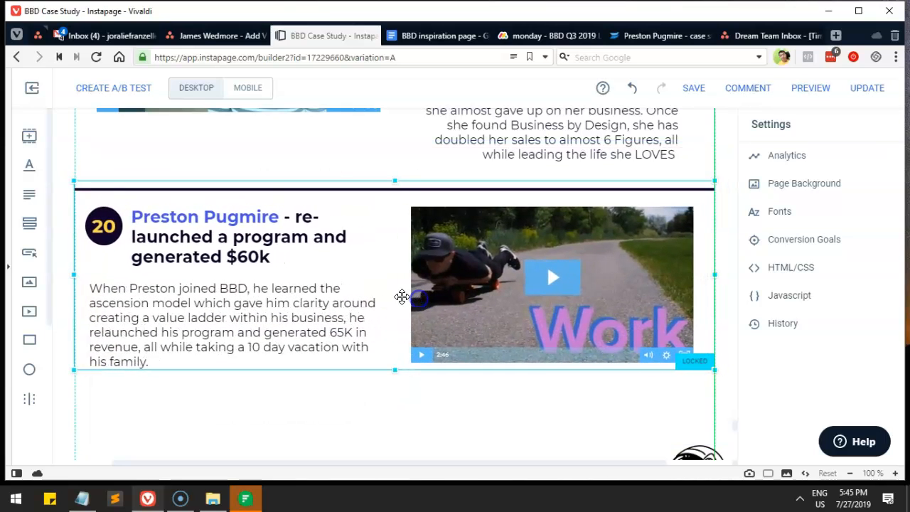
click(391, 161)
click(417, 191)
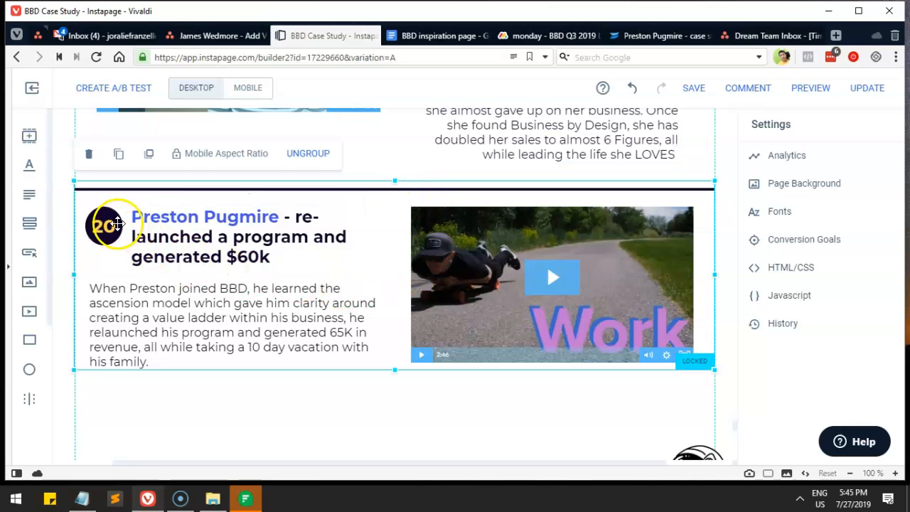
scroll(199, 283, up, 3)
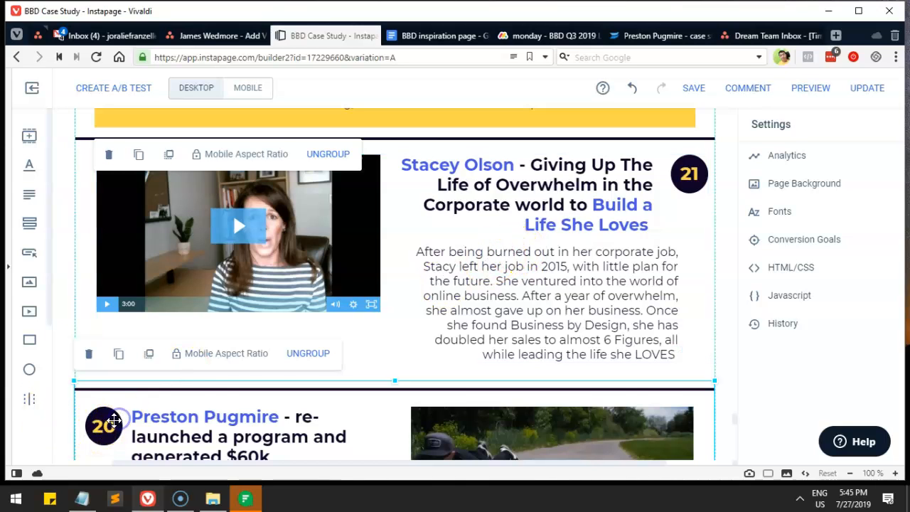
scroll(331, 362, up, 2)
scroll(379, 321, down, 1)
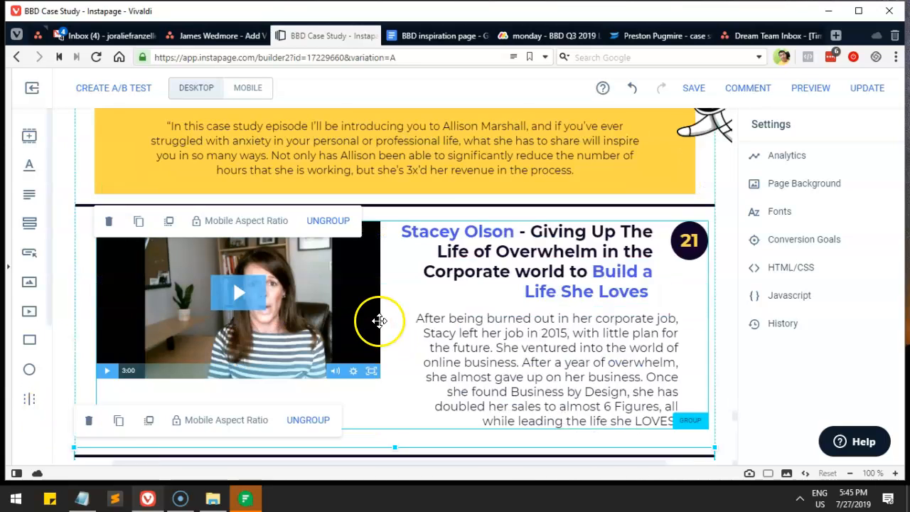
scroll(378, 320, down, 1)
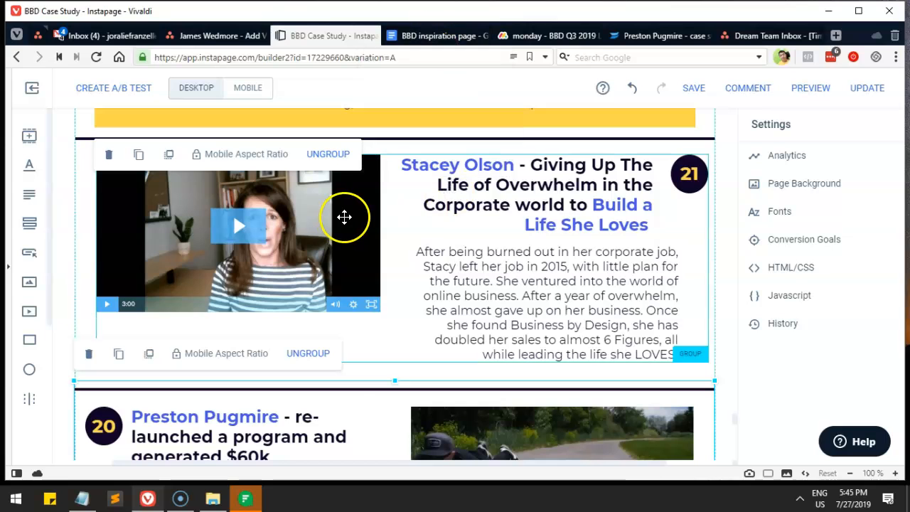
click(434, 36)
Step: Select the 'First launch' and 'Working less making more' headings in the inspiration document
scroll(355, 254, down, 3)
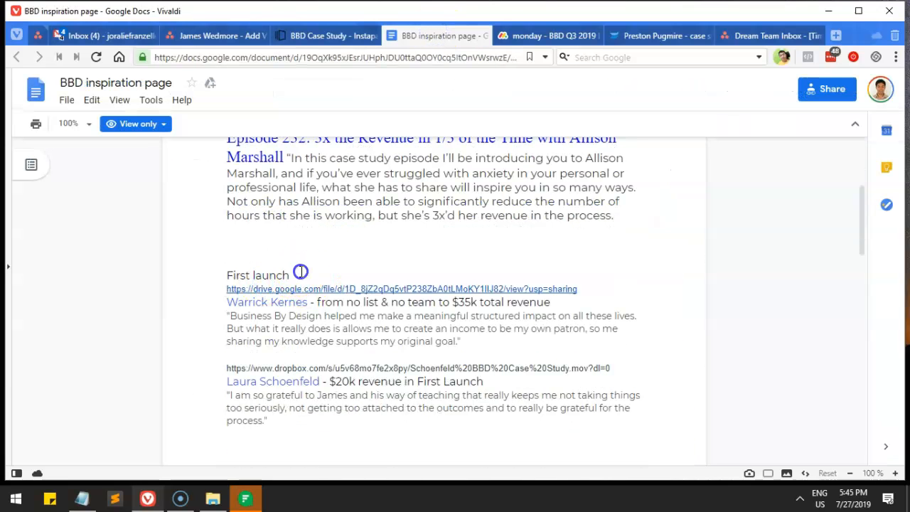
drag(300, 271, 226, 271)
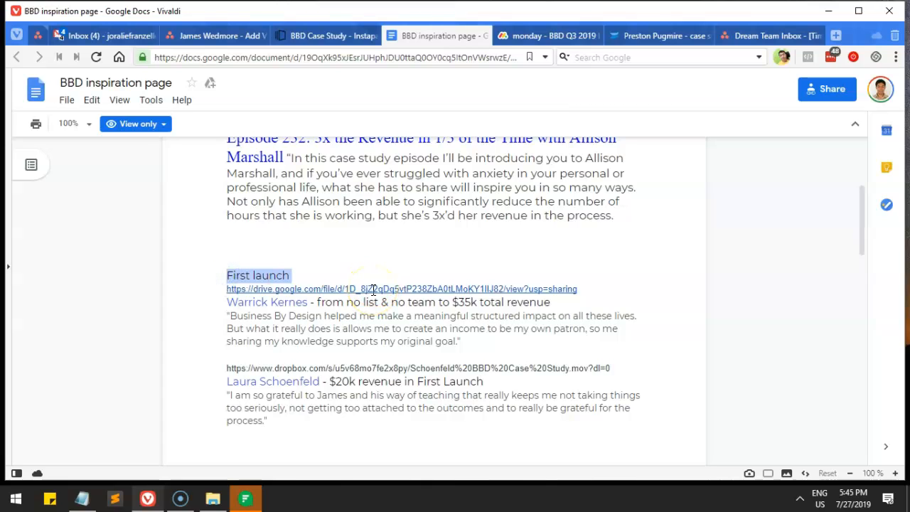
drag(299, 277, 212, 272)
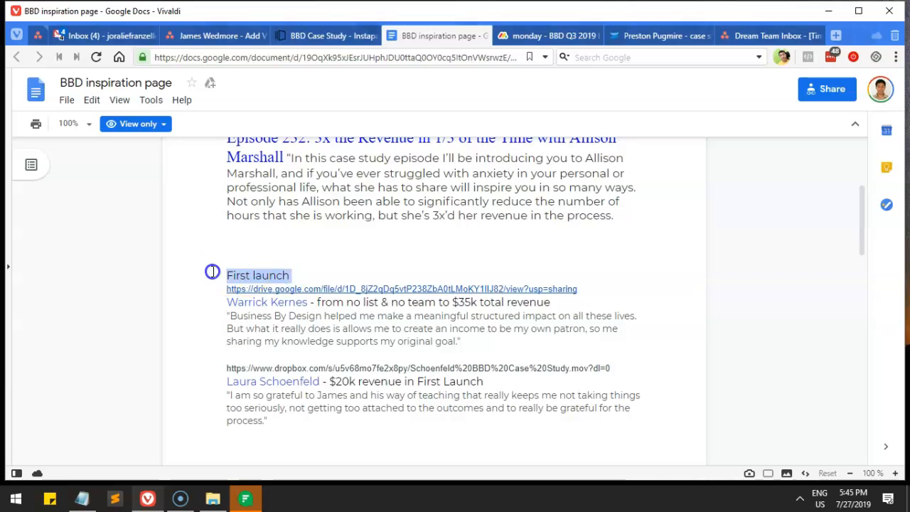
scroll(366, 256, up, 3)
drag(261, 214, 319, 204)
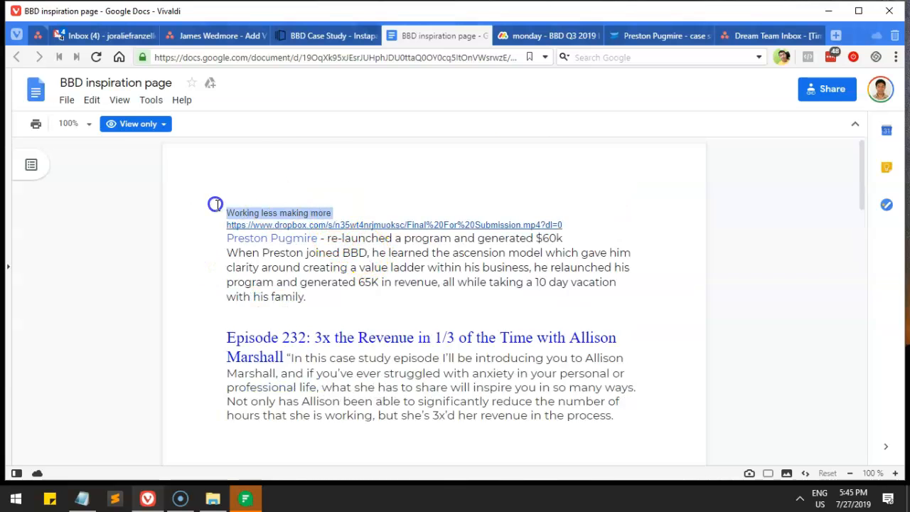
scroll(320, 341, down, 2)
drag(291, 345, 197, 343)
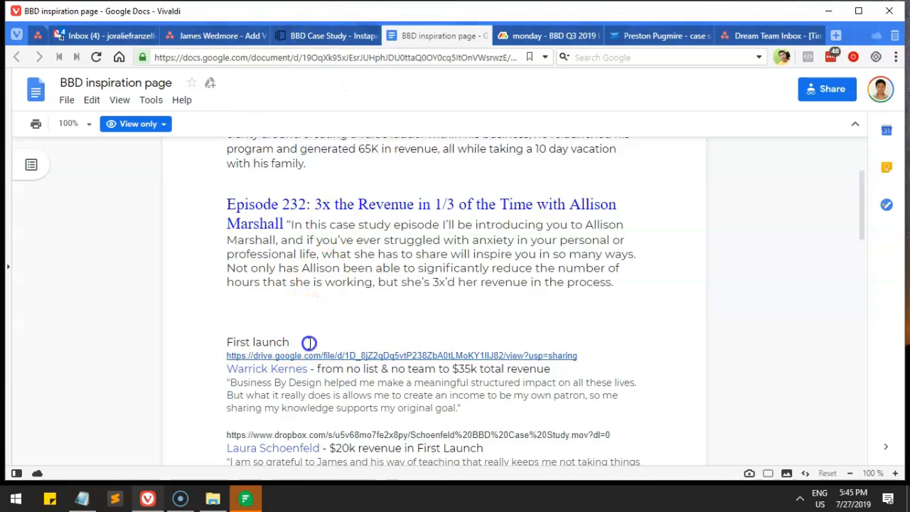
click(329, 34)
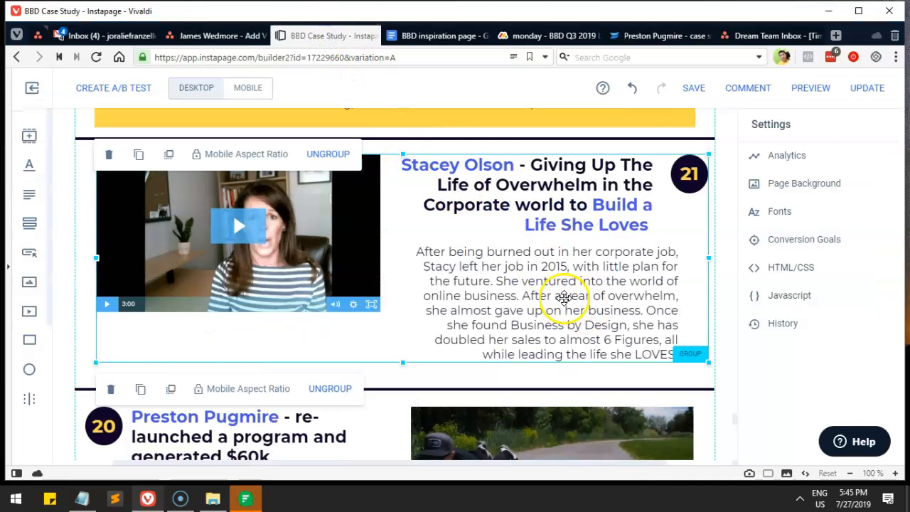
scroll(531, 291, down, 2)
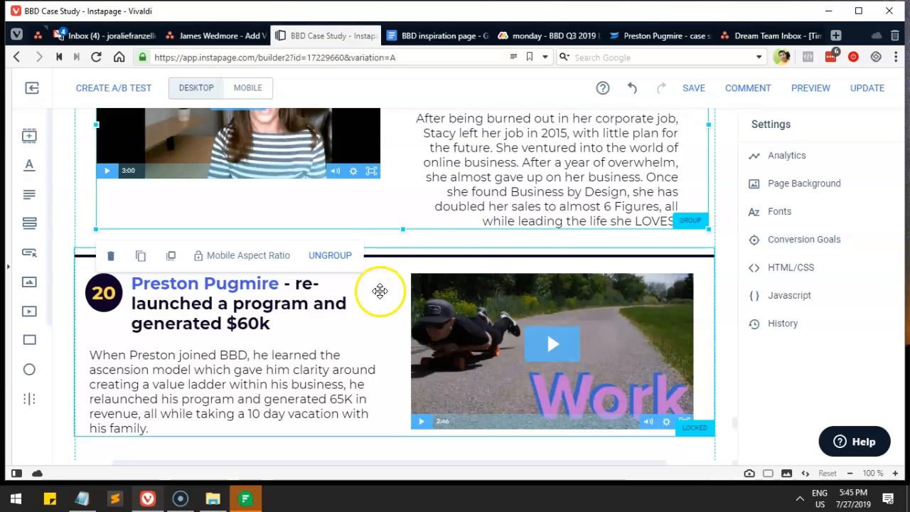
click(355, 292)
scroll(377, 307, down, 5)
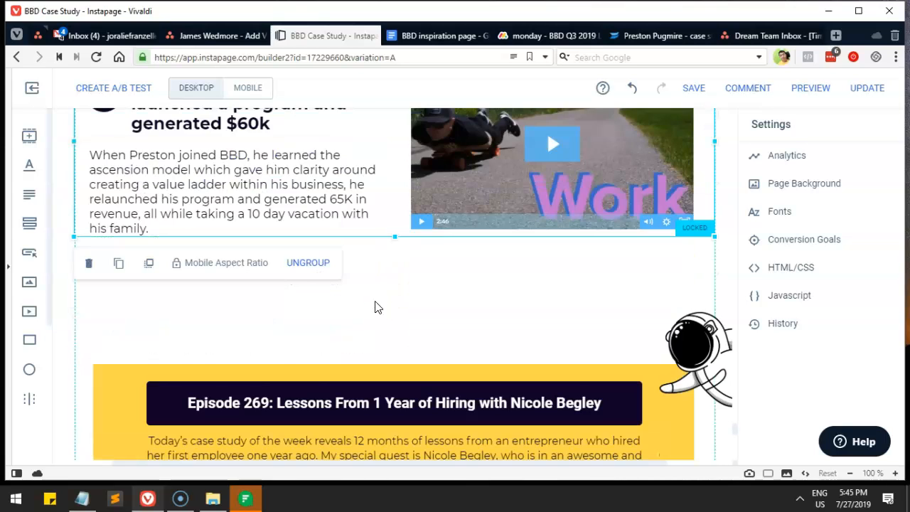
click(357, 354)
scroll(420, 330, up, 4)
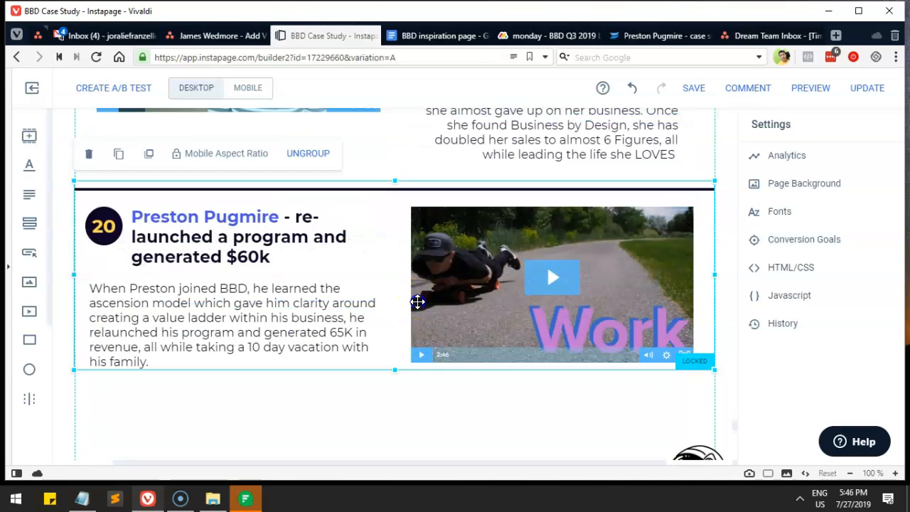
key(Delete)
scroll(467, 287, up, 10)
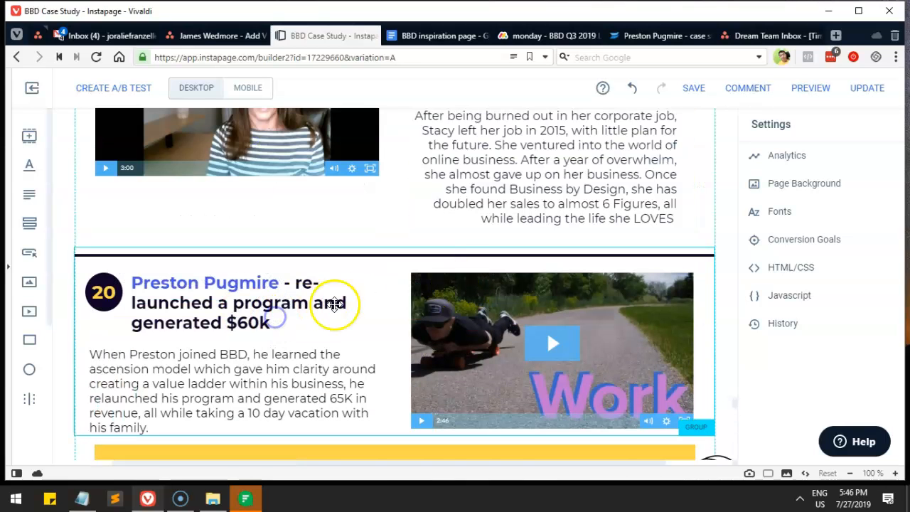
scroll(348, 295, down, 3)
Step: In the inspiration document, highlight the 'SLightly bizarre niches' heading
click(424, 36)
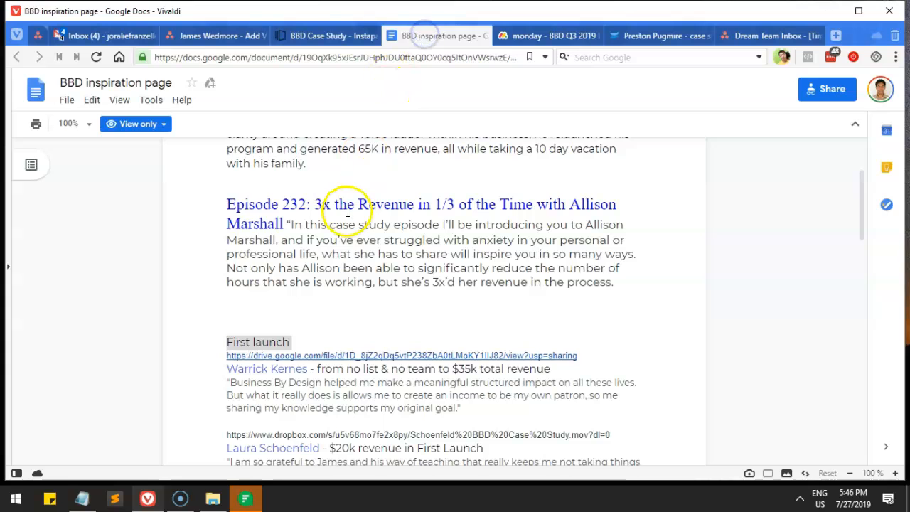
scroll(348, 310, down, 3)
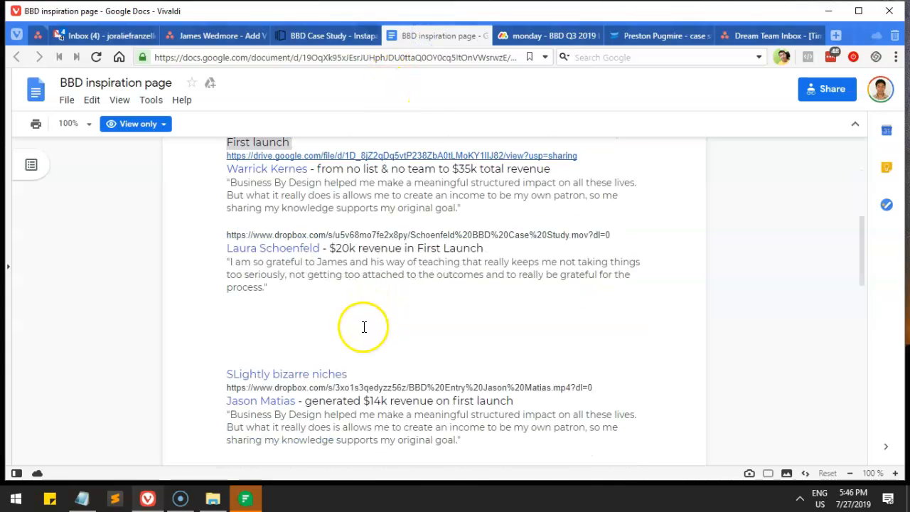
drag(363, 372, 249, 377)
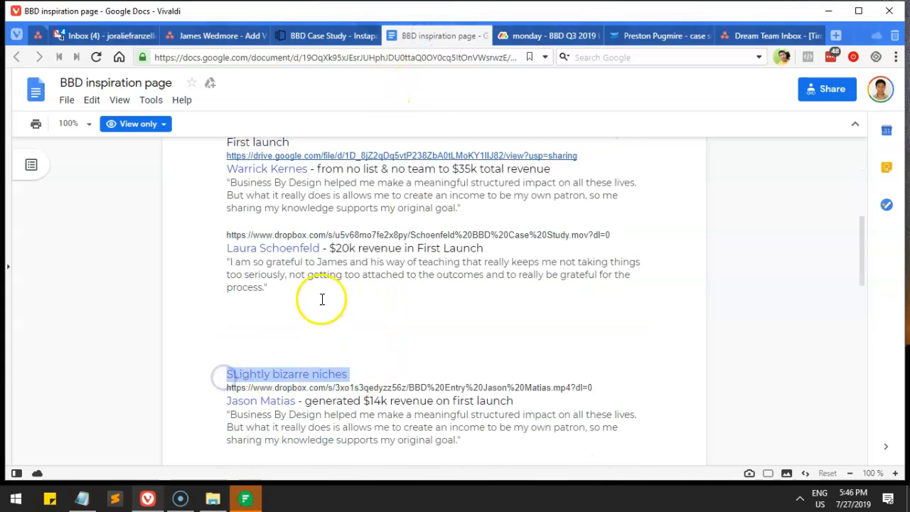
scroll(315, 262, down, 7)
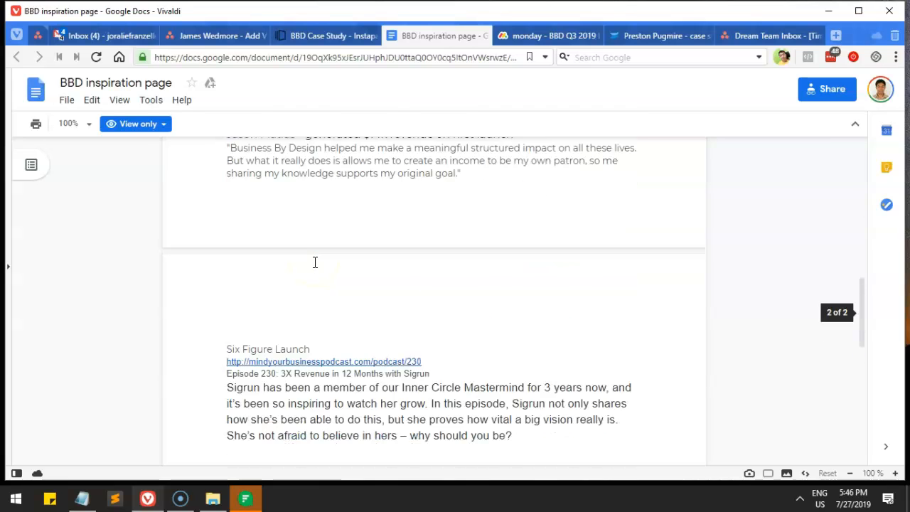
drag(316, 218, 196, 225)
scroll(221, 282, down, 3)
scroll(221, 282, up, 4)
Step: Highlight the 'Six Figure Launch' and 'Working less making more' headings, then return to the builder
click(321, 280)
drag(321, 280, 212, 280)
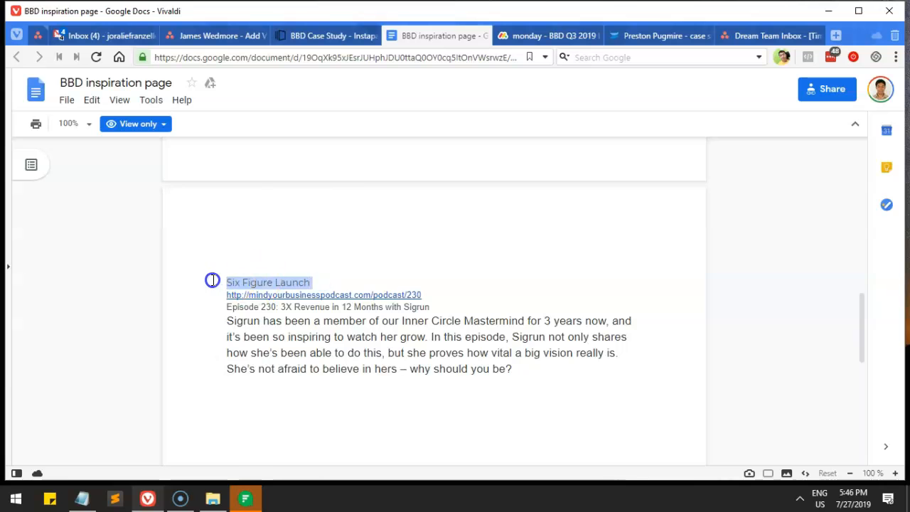
scroll(356, 267, up, 10)
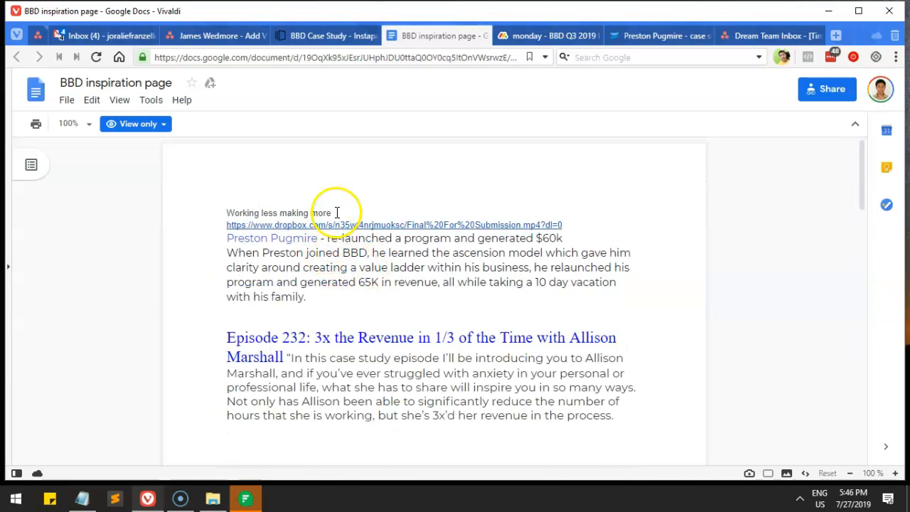
drag(337, 212, 201, 210)
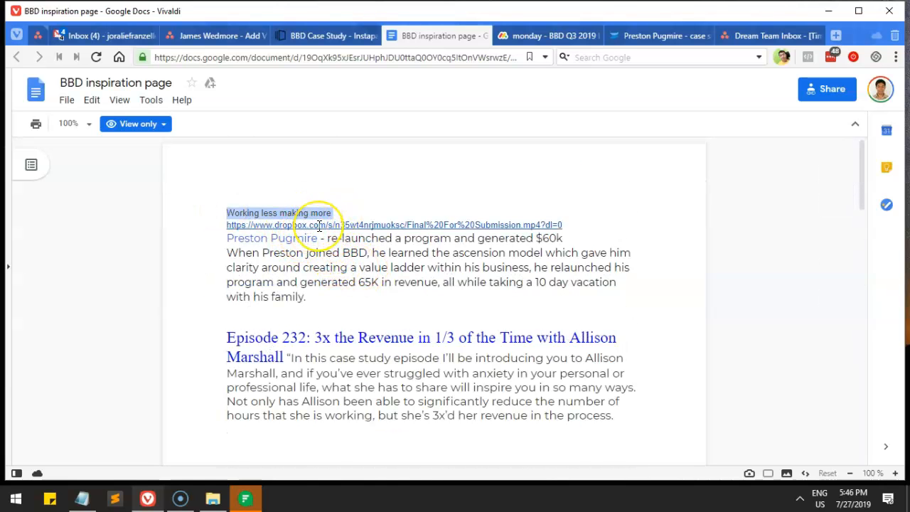
scroll(319, 226, down, 3)
drag(303, 273, 301, 271)
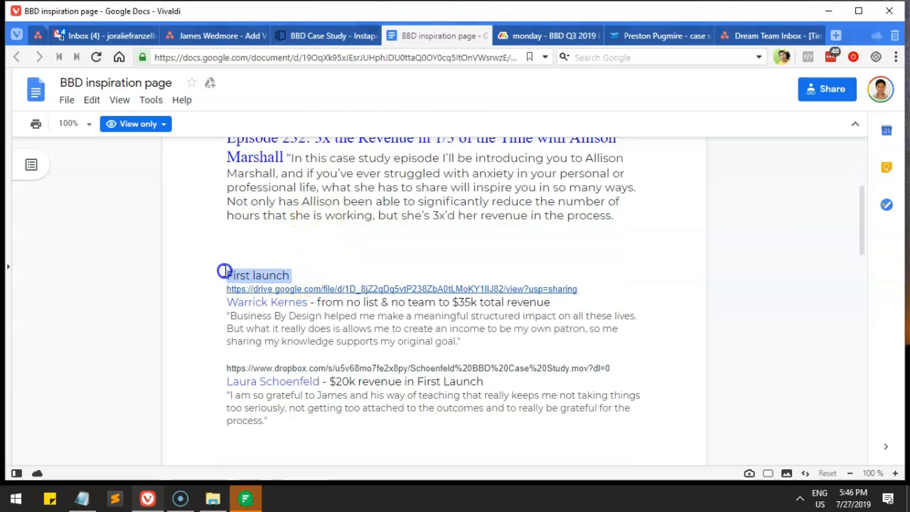
click(325, 35)
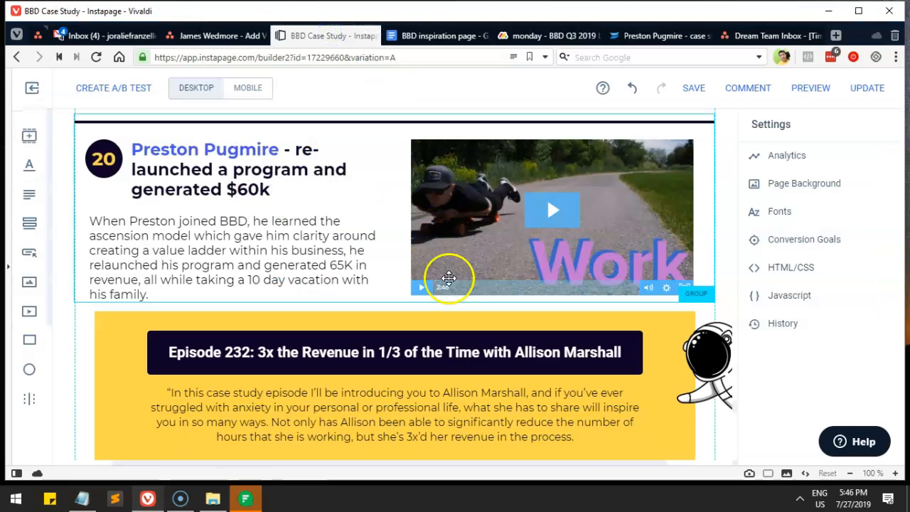
scroll(402, 312, down, 4)
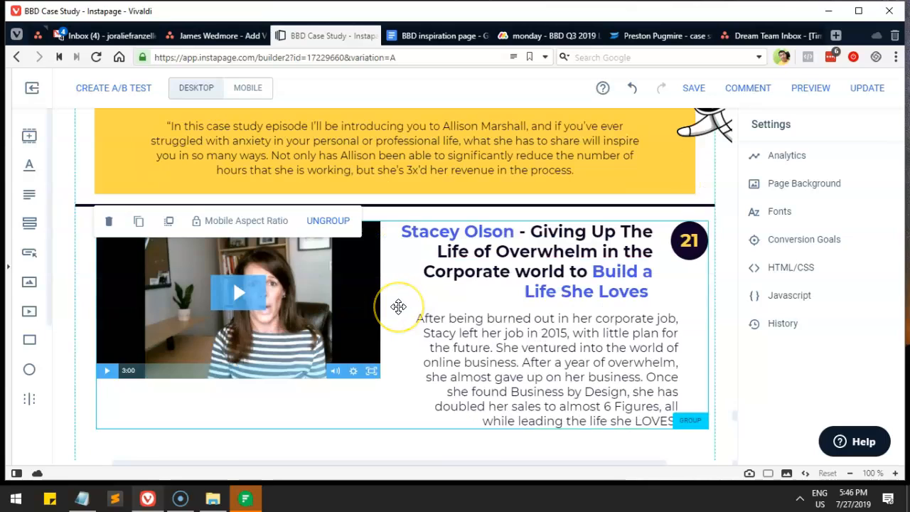
click(398, 305)
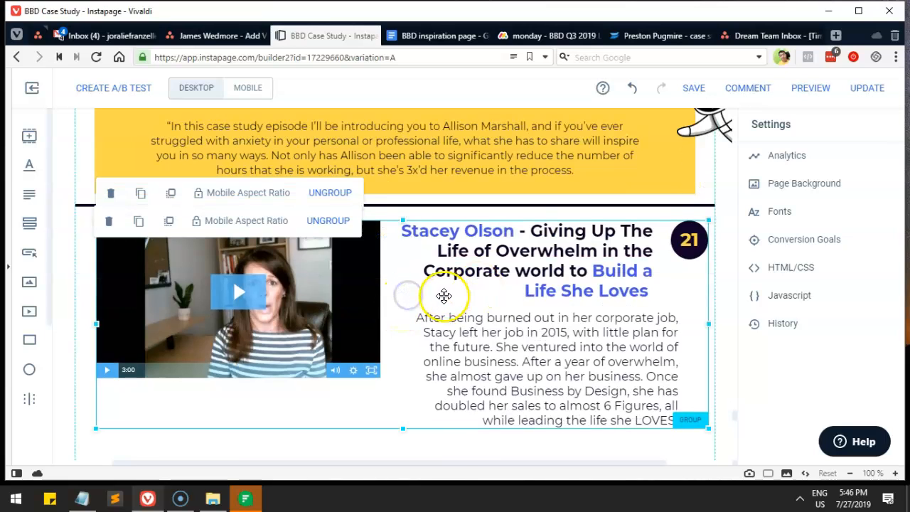
drag(400, 288, 455, 206)
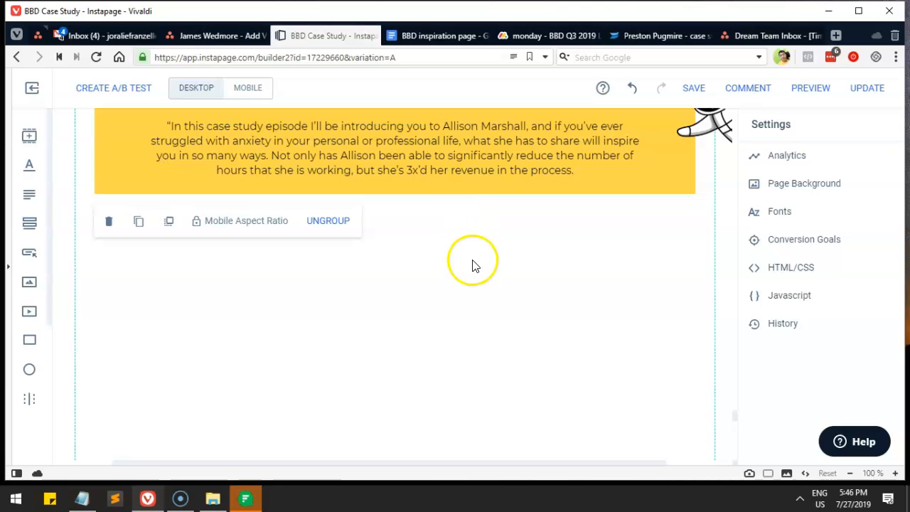
Step: Drag the Episode 269 banner group up to sit under the Episode 232 banner
scroll(471, 264, down, 3)
drag(494, 317, 491, 159)
mouse_move(480, 301)
mouse_down()
mouse_move(457, 165)
mouse_move(469, 288)
mouse_up()
scroll(467, 235, down, 2)
scroll(463, 278, up, 5)
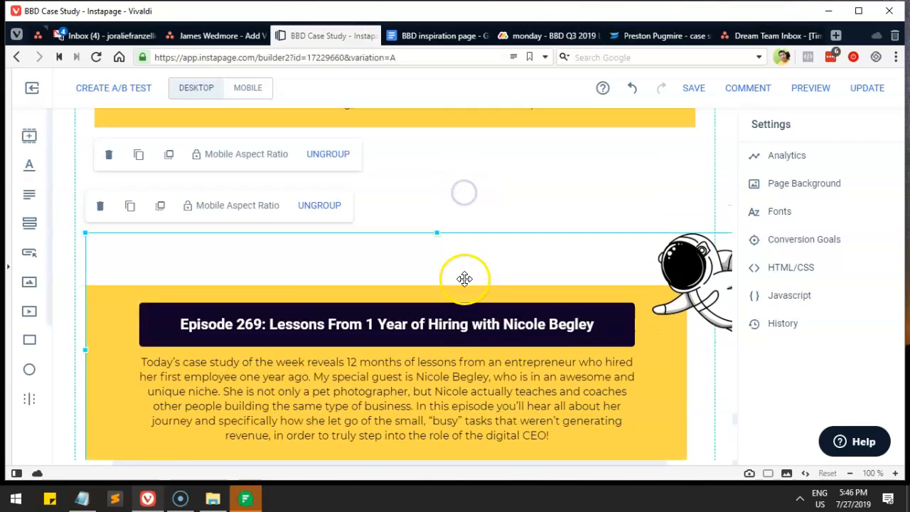
drag(437, 376, 444, 226)
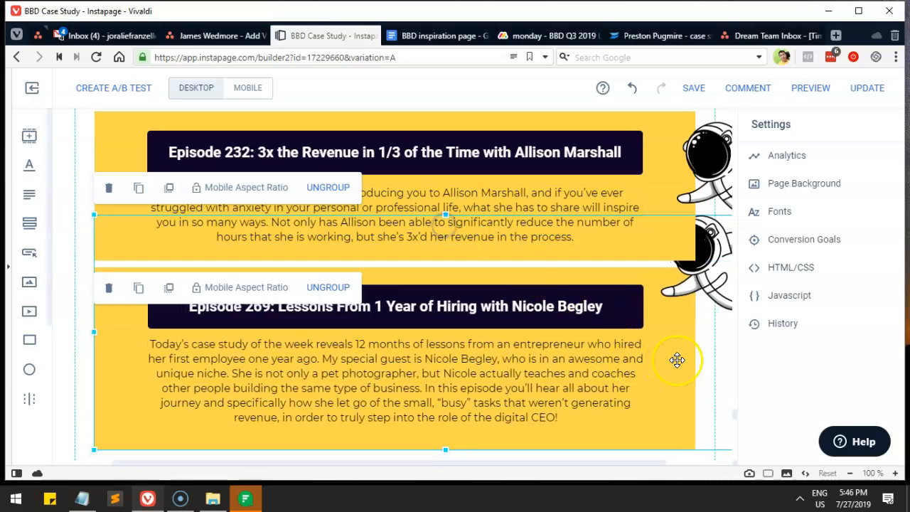
Step: Delete the duplicate astronaut image and nudge the Episode 232 banner slightly right
click(713, 300)
click(713, 285)
key(Delete)
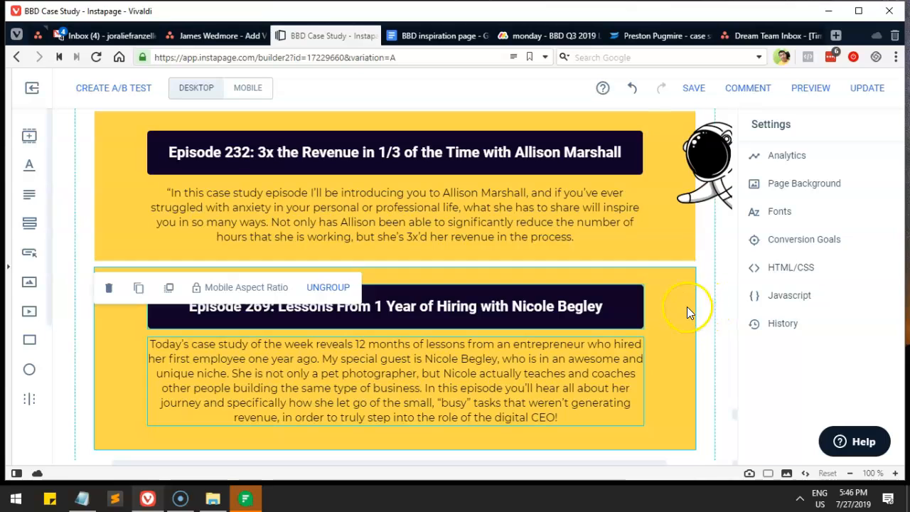
mouse_move(712, 175)
mouse_down()
mouse_move(707, 204)
mouse_move(714, 172)
mouse_move(719, 180)
mouse_up()
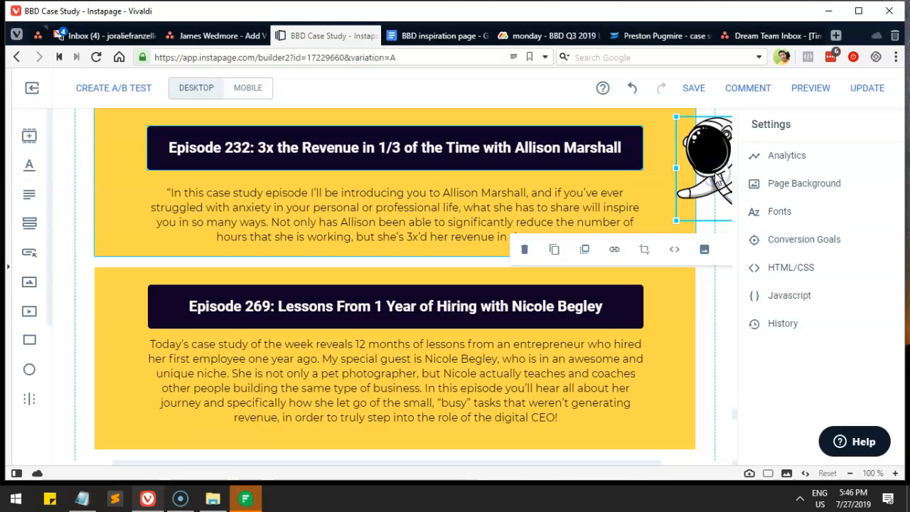
Step: Box-select the Episode 232 heading and text and group them
click(693, 341)
click(714, 195)
click(360, 281)
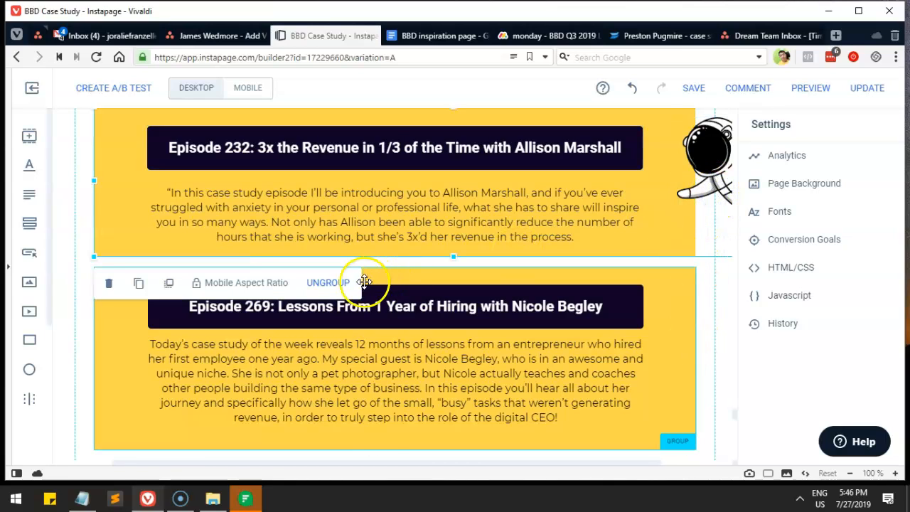
click(711, 254)
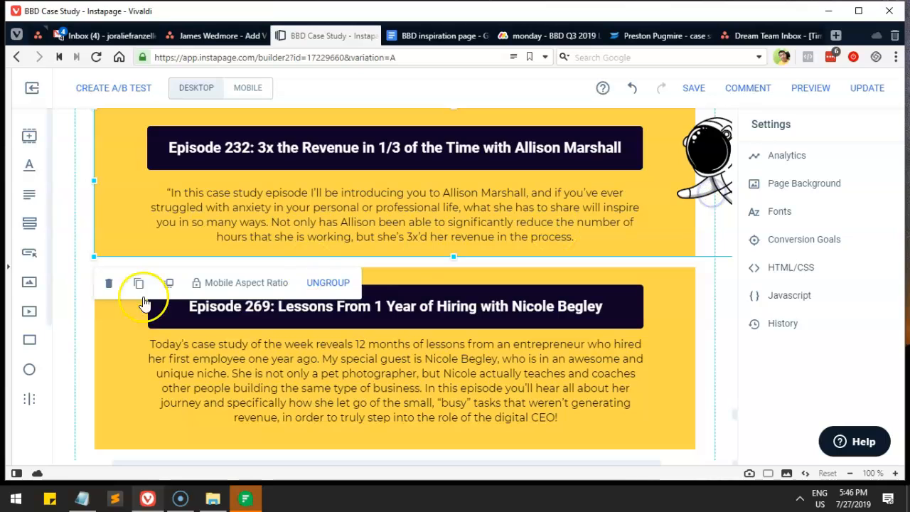
click(77, 293)
scroll(89, 286, up, 2)
drag(85, 281, 244, 327)
drag(608, 340, 605, 339)
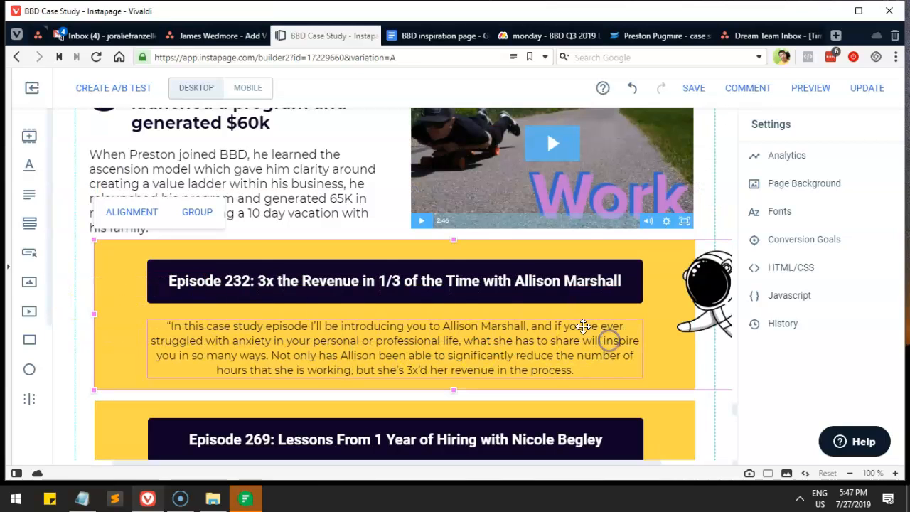
click(195, 211)
Step: Nudge the Episode 232 group slightly right and up
scroll(360, 305, down, 2)
click(474, 296)
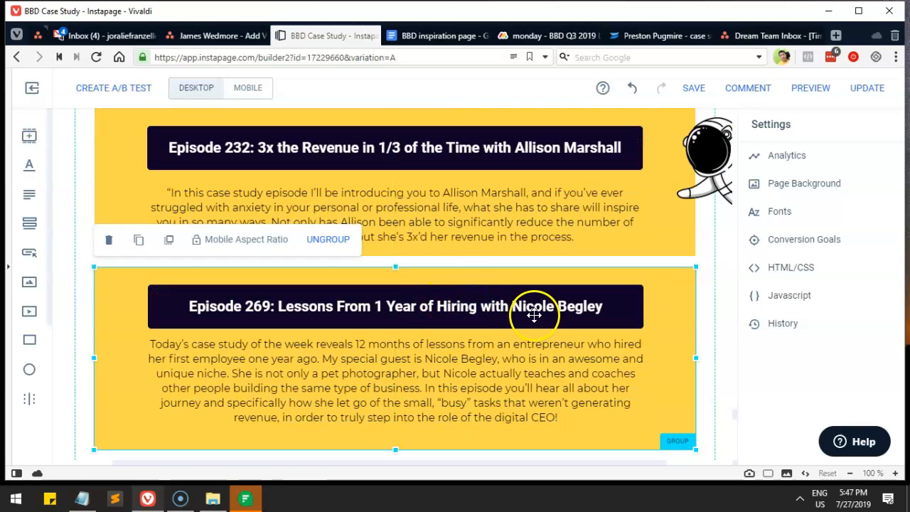
drag(715, 172, 717, 167)
click(85, 291)
scroll(740, 163, up, 4)
scroll(657, 270, down, 4)
Step: Ungroup the Episode 232 banner and move the astronaut image beside the Episode 269 heading
click(714, 204)
click(328, 316)
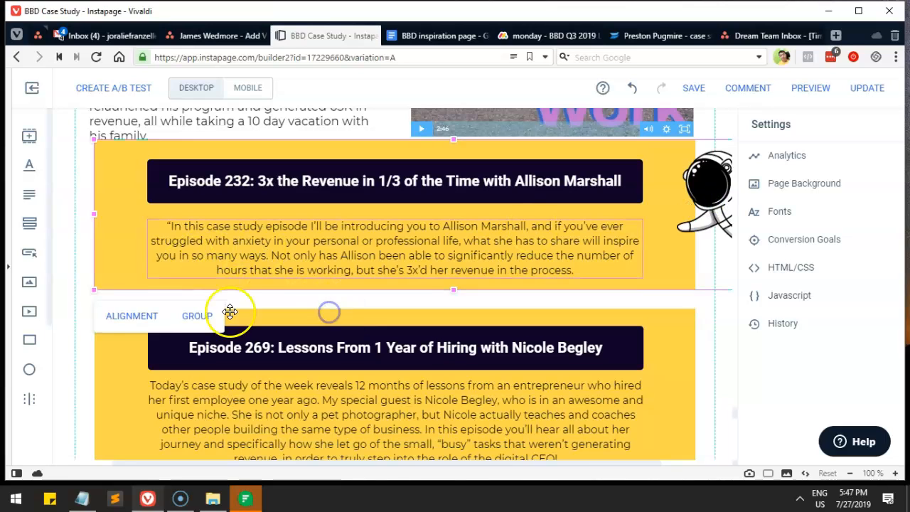
click(68, 318)
click(703, 187)
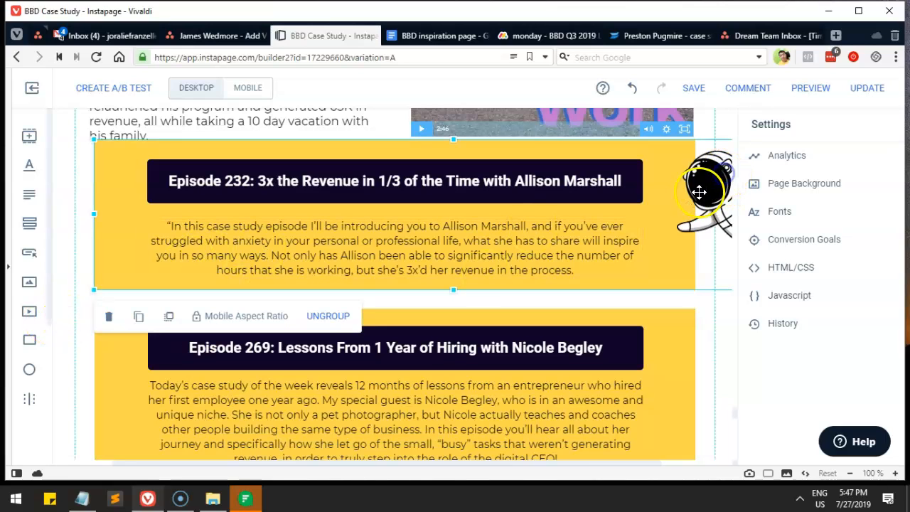
click(328, 315)
click(708, 320)
click(709, 219)
drag(709, 219, 679, 392)
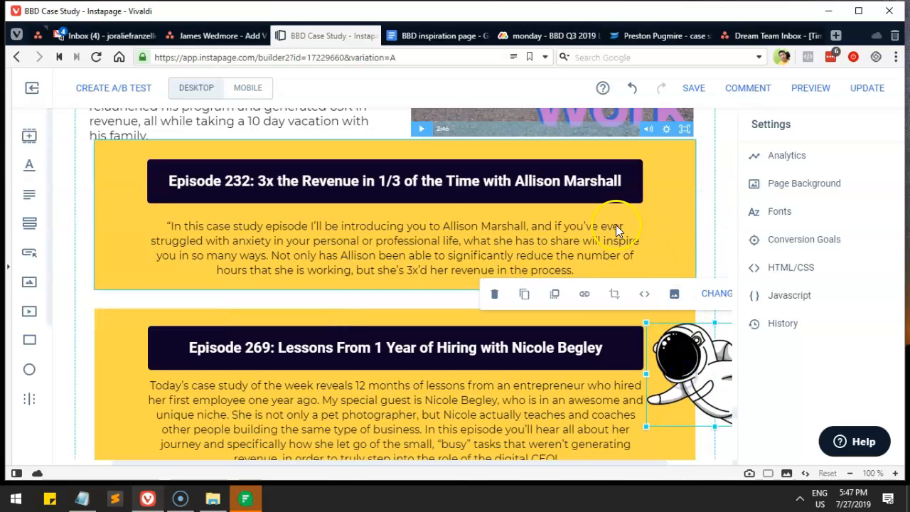
Step: Regroup the Episode 232 box, heading and paragraph, and centre both banner groups
drag(83, 191, 296, 234)
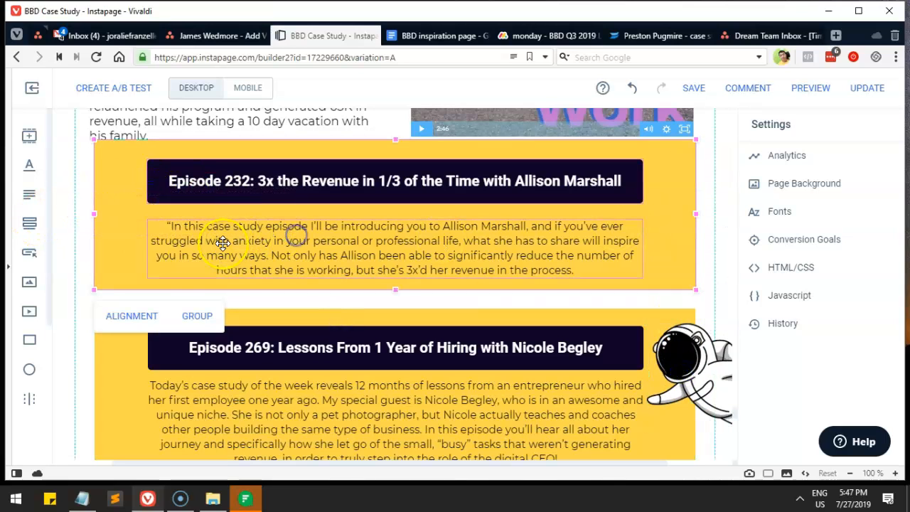
click(195, 315)
drag(359, 240, 355, 251)
scroll(363, 249, down, 2)
drag(427, 267, 433, 291)
drag(449, 157, 455, 181)
drag(691, 240, 683, 188)
Step: Bring the astronaut image forward and raise it beside the Episode 232 heading
scroll(691, 226, up, 1)
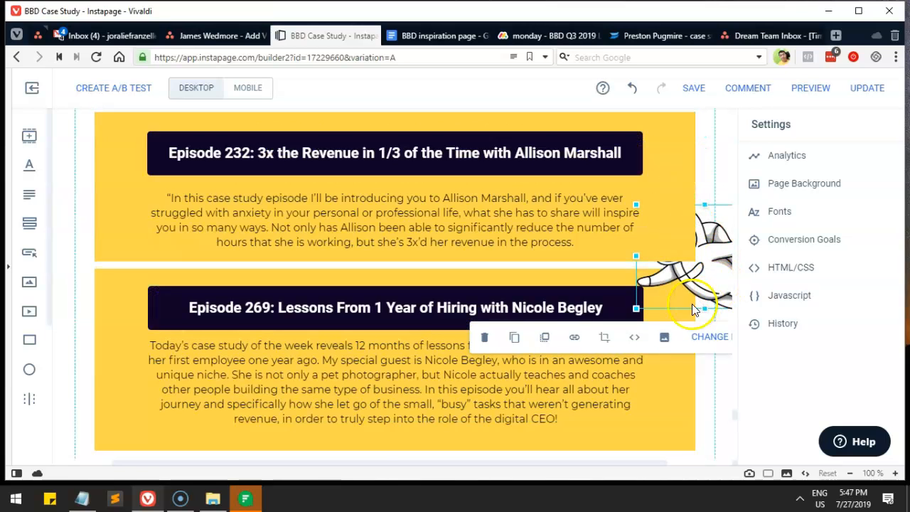
click(543, 338)
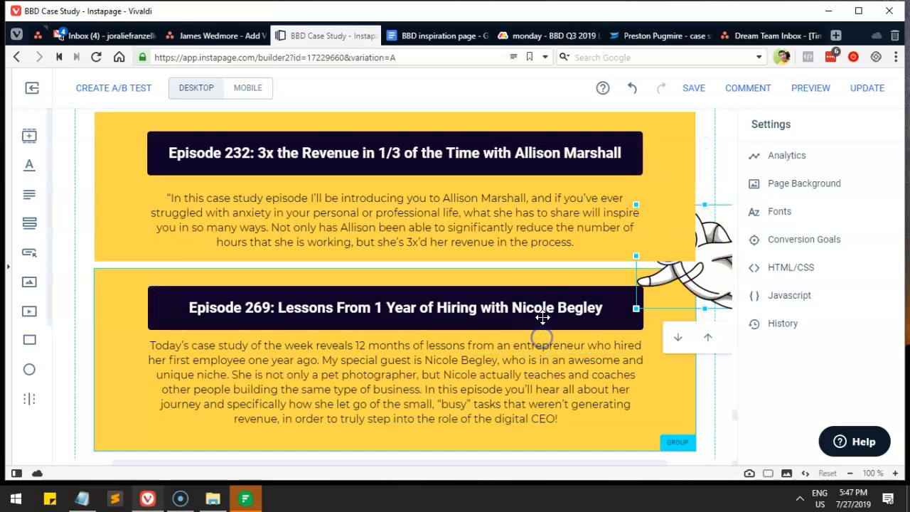
click(704, 339)
drag(693, 270, 708, 207)
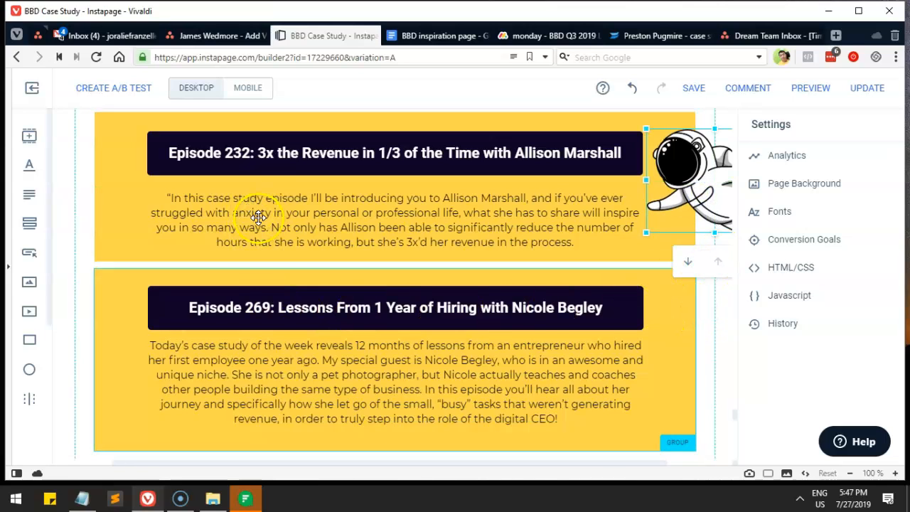
scroll(349, 331, down, 3)
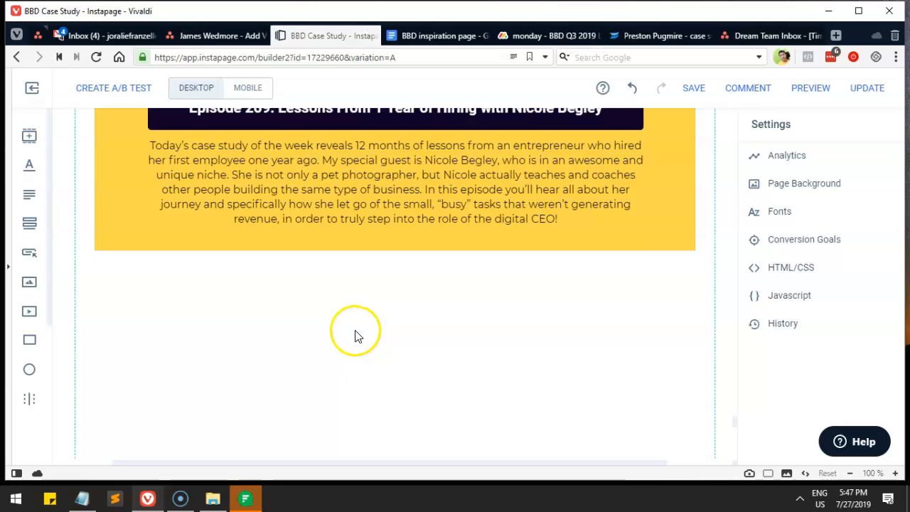
Step: Pull the section up and raise the call-to-action box to close the gap below Episode 269
scroll(353, 330, down, 2)
drag(524, 278, 488, 156)
scroll(482, 258, up, 4)
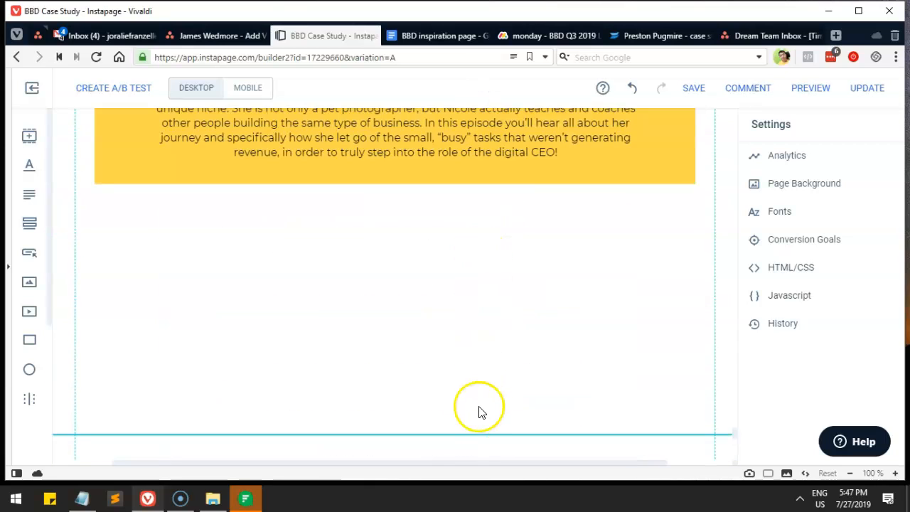
drag(469, 429, 461, 178)
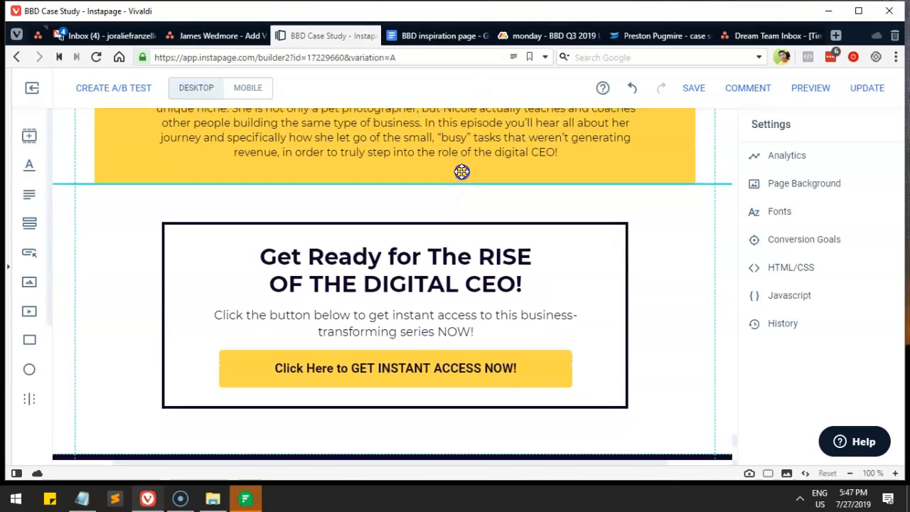
click(699, 226)
Step: Scroll through the page to check the layout, then switch to the BBD inspiration page document
scroll(671, 235, down, 2)
scroll(676, 213, up, 2)
scroll(666, 227, up, 6)
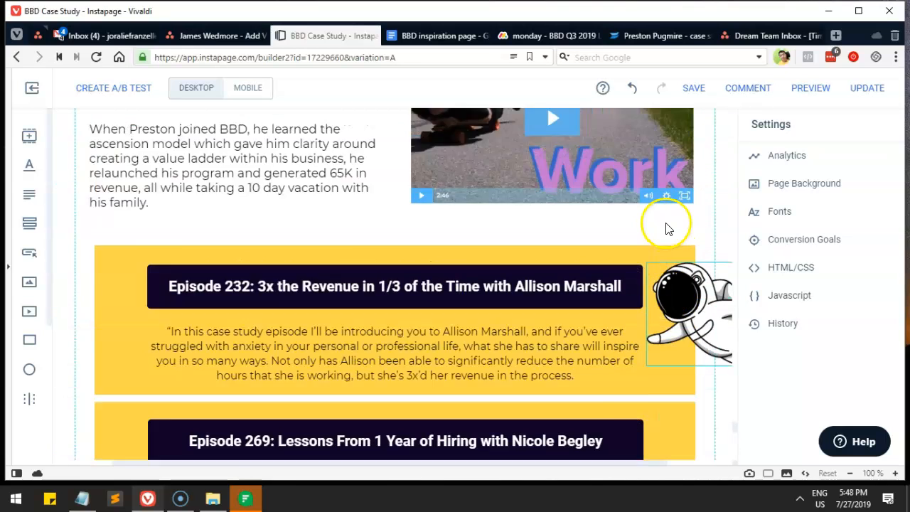
scroll(661, 220, down, 1)
scroll(664, 219, down, 5)
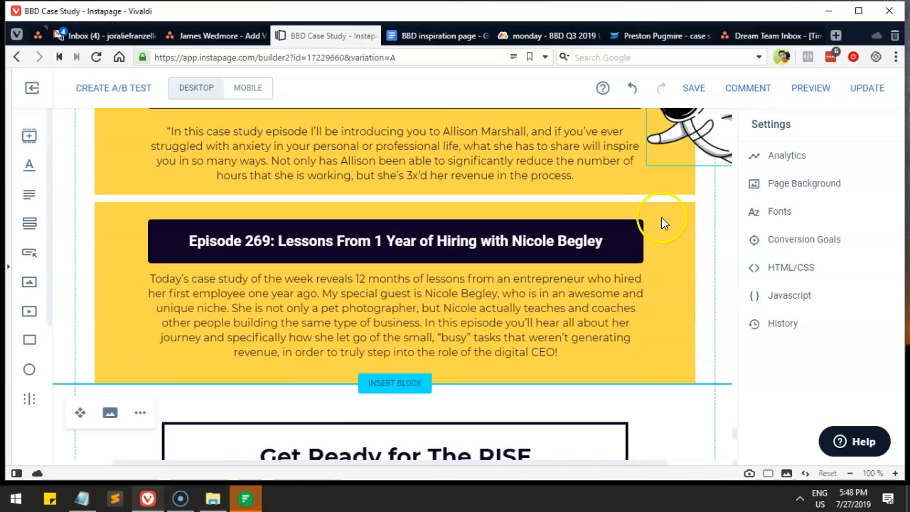
scroll(662, 217, up, 3)
scroll(661, 216, up, 8)
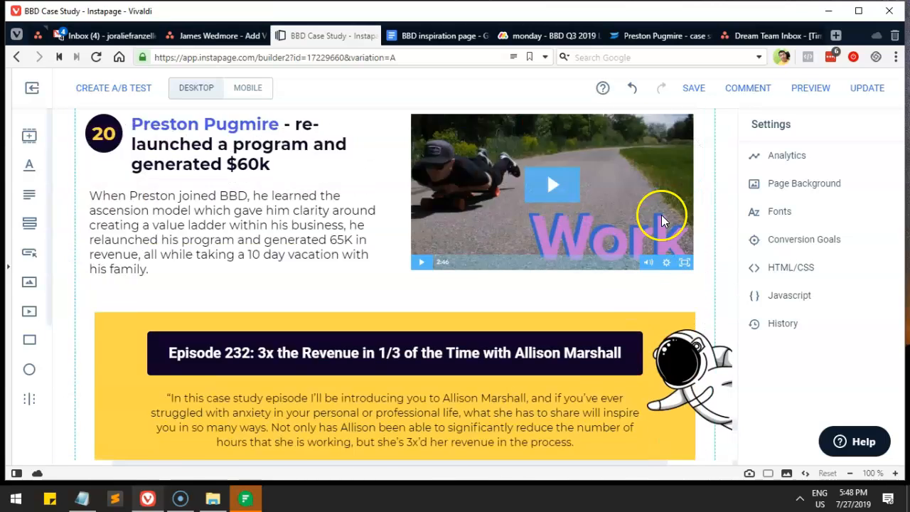
scroll(636, 204, down, 3)
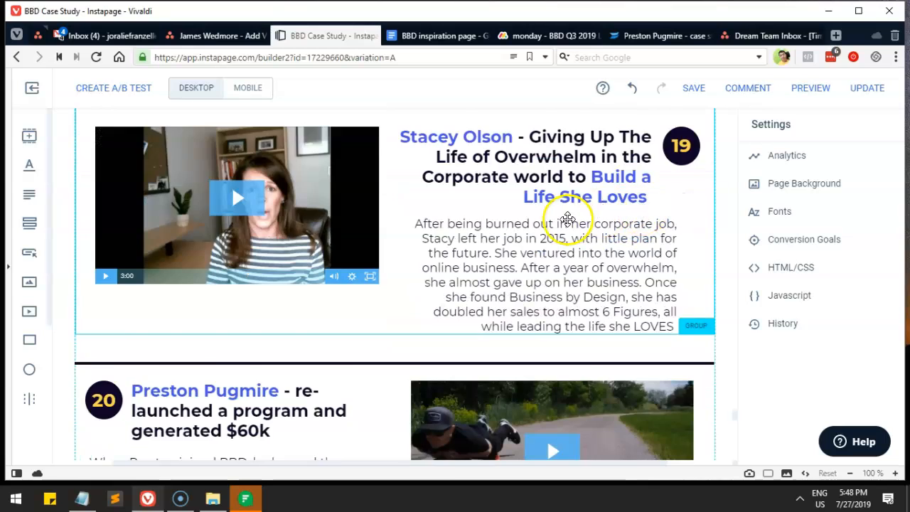
click(427, 35)
scroll(376, 204, up, 3)
drag(222, 215, 349, 211)
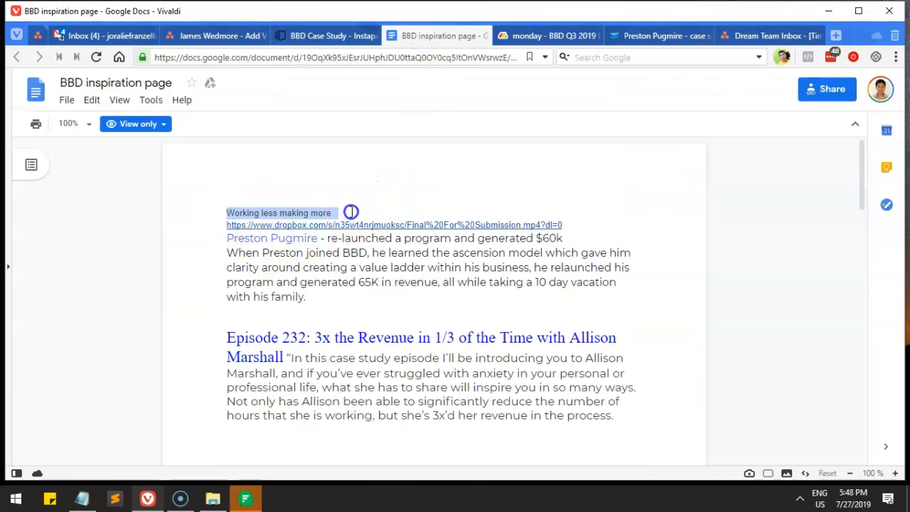
click(327, 35)
scroll(337, 320, up, 15)
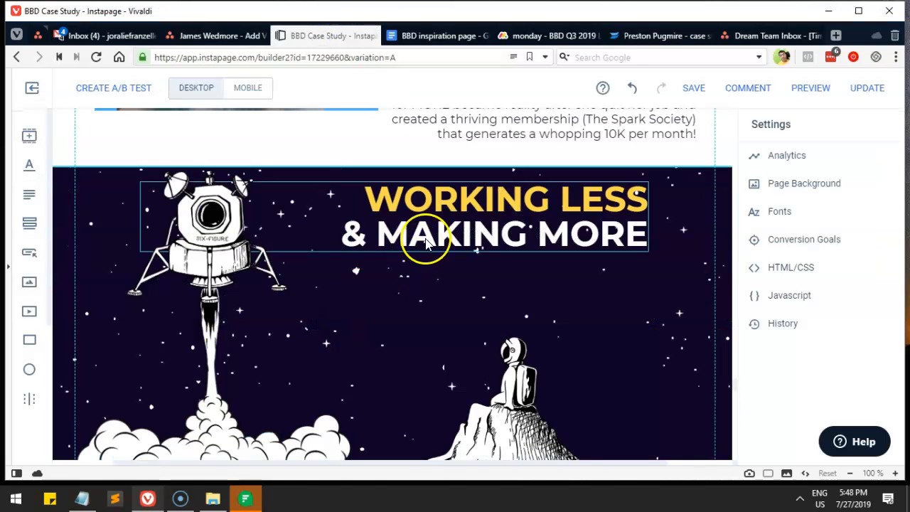
click(427, 242)
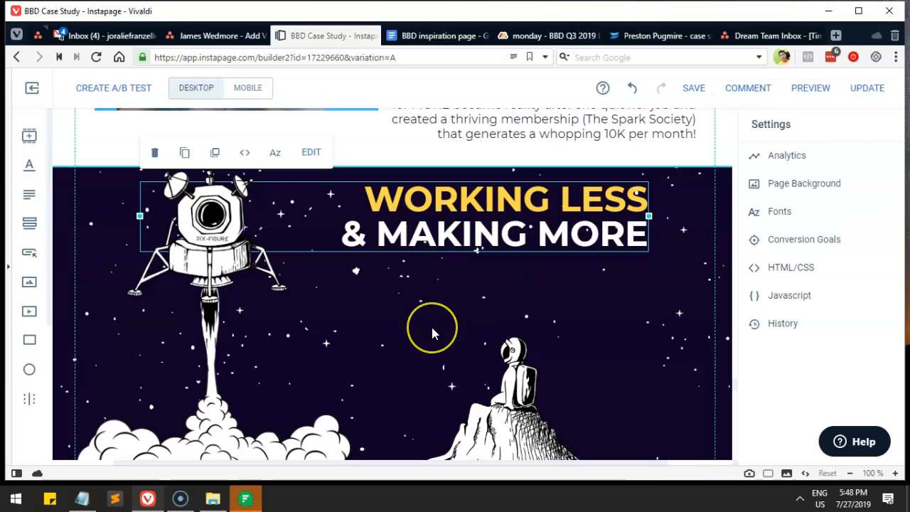
scroll(432, 329, up, 20)
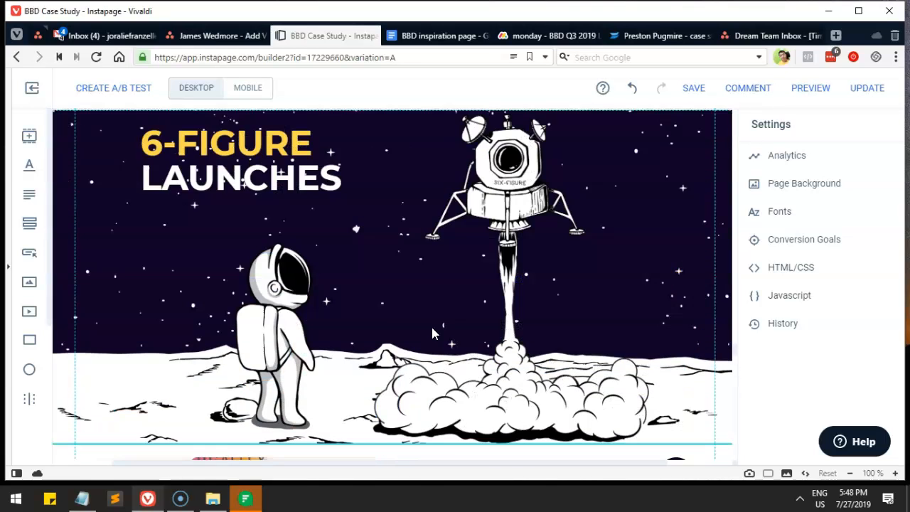
scroll(432, 333, up, 2)
click(366, 305)
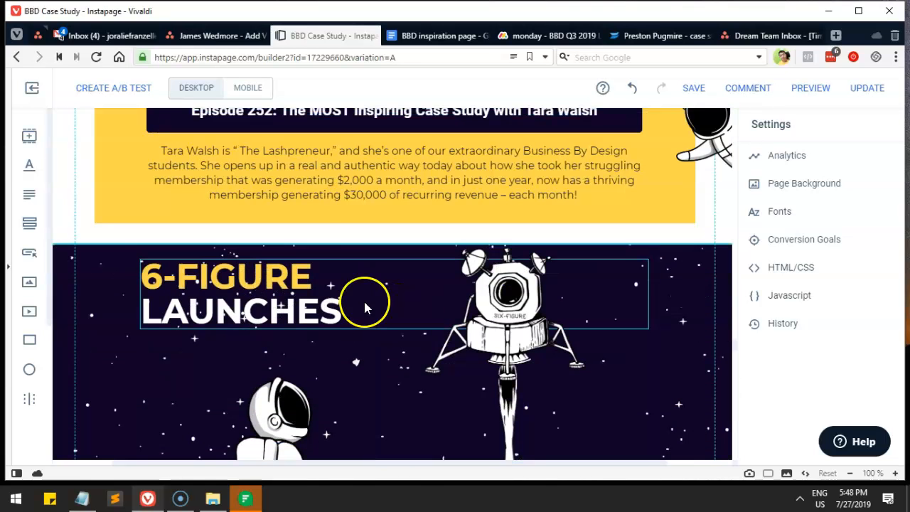
click(430, 36)
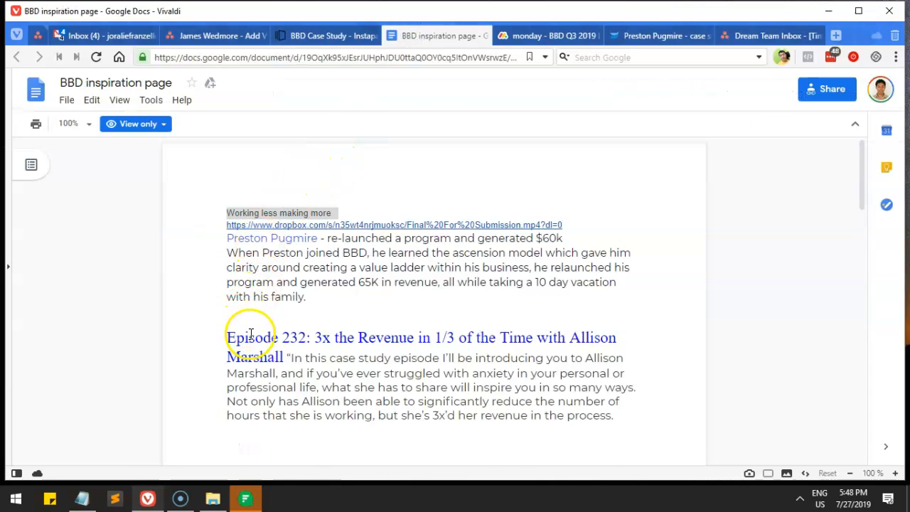
scroll(250, 333, down, 2)
drag(232, 340, 307, 339)
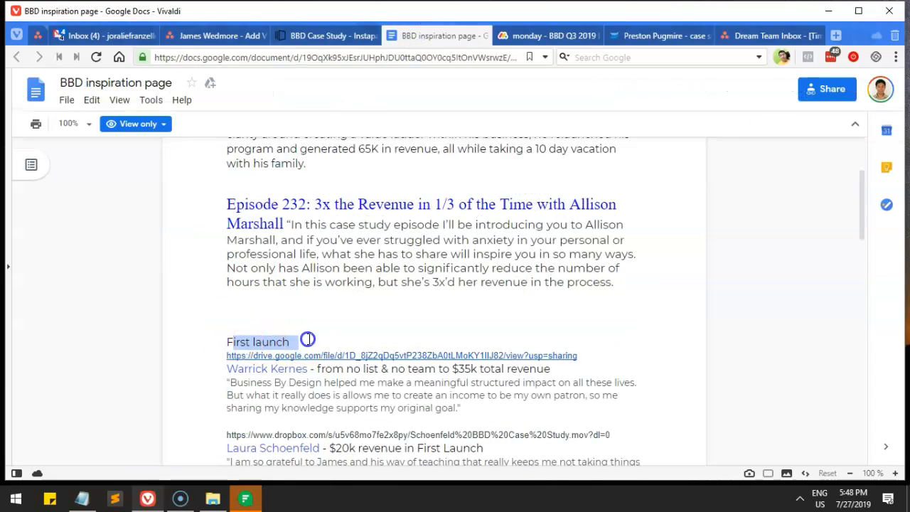
click(332, 36)
scroll(403, 278, up, 10)
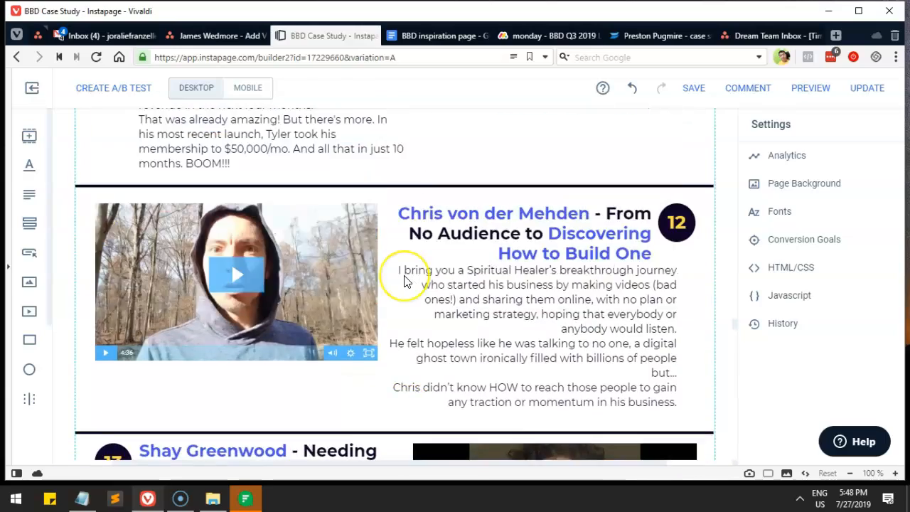
scroll(404, 279, up, 10)
click(247, 262)
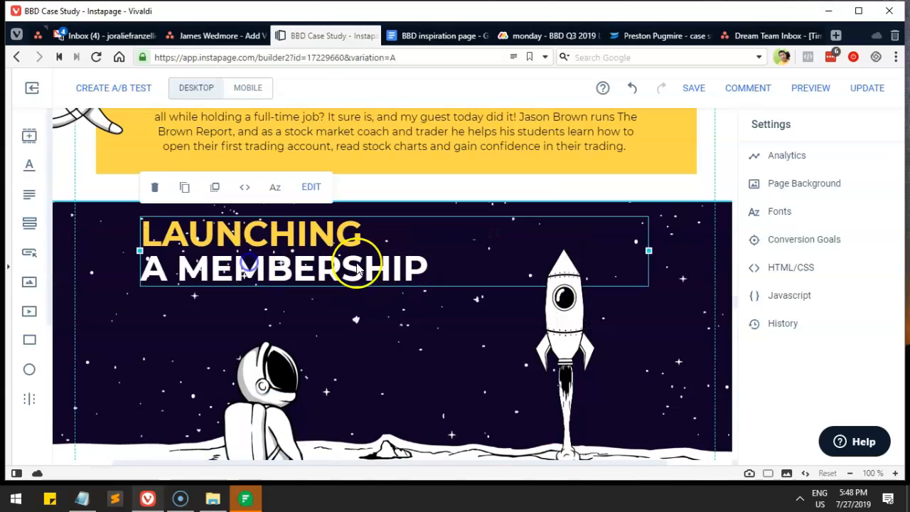
scroll(384, 270, up, 15)
click(365, 216)
scroll(406, 260, up, 10)
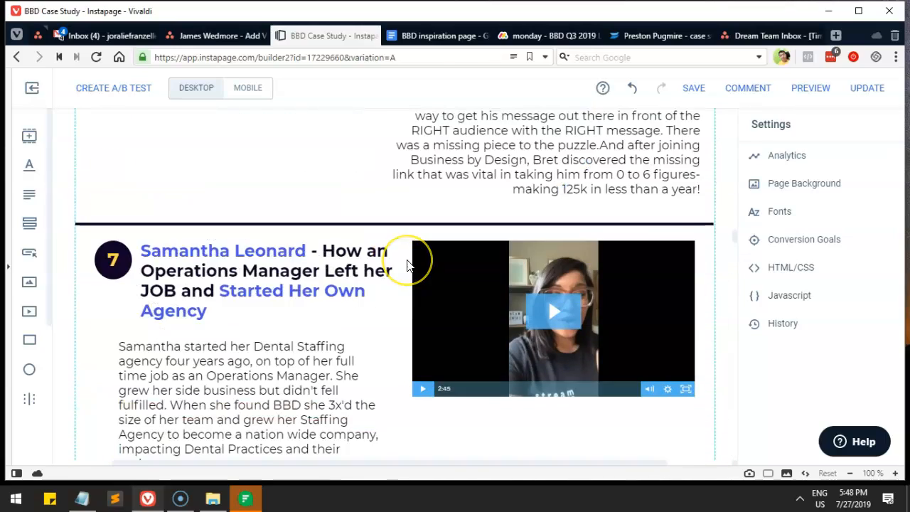
scroll(407, 264, up, 15)
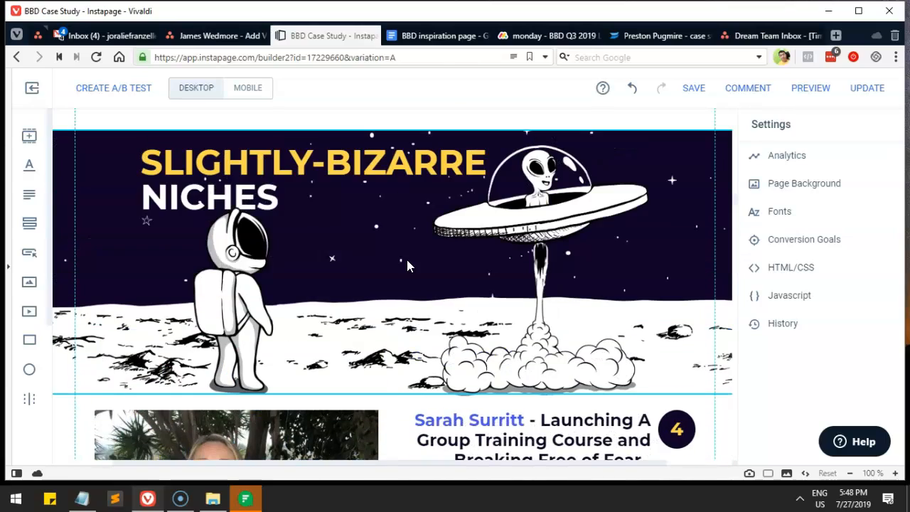
click(309, 205)
scroll(369, 257, up, 12)
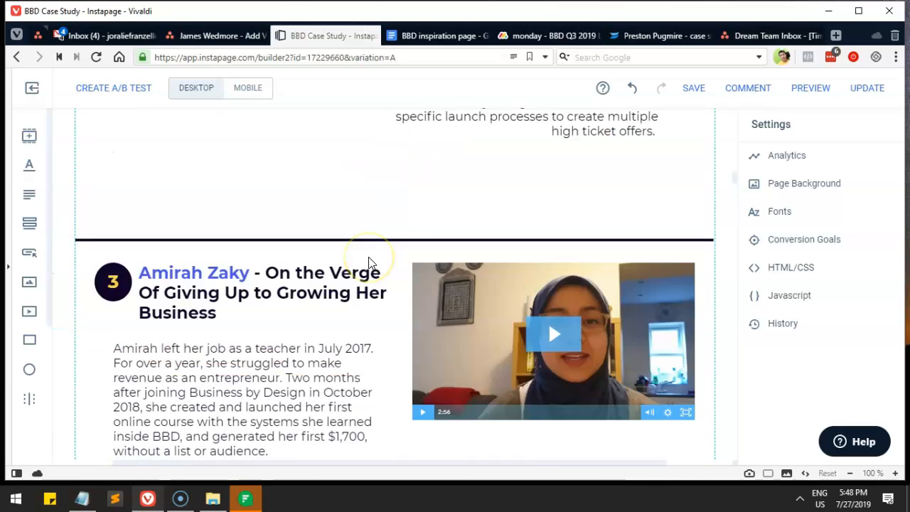
scroll(369, 263, up, 15)
click(340, 196)
click(433, 32)
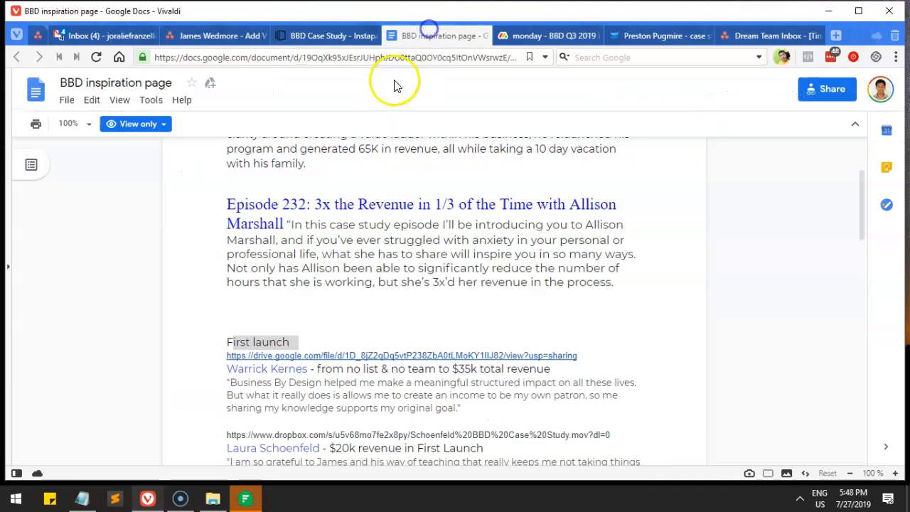
click(296, 37)
scroll(325, 270, down, 5)
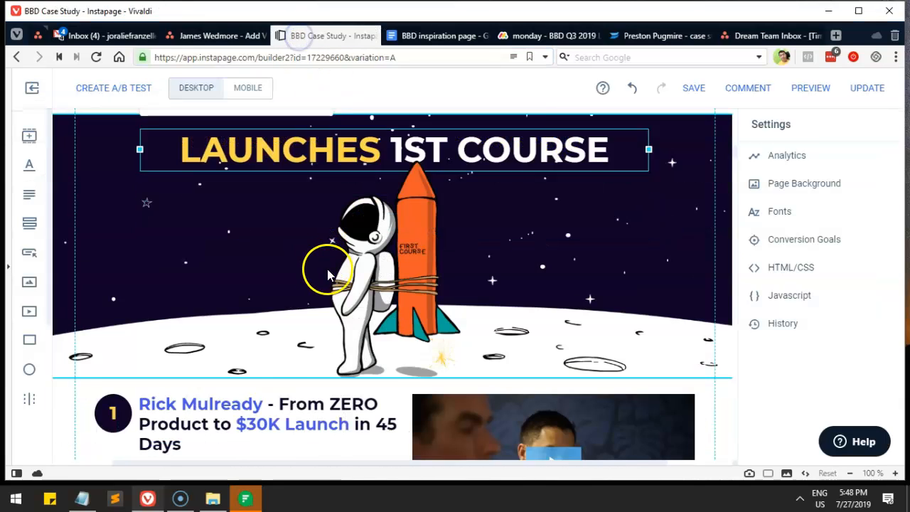
click(402, 36)
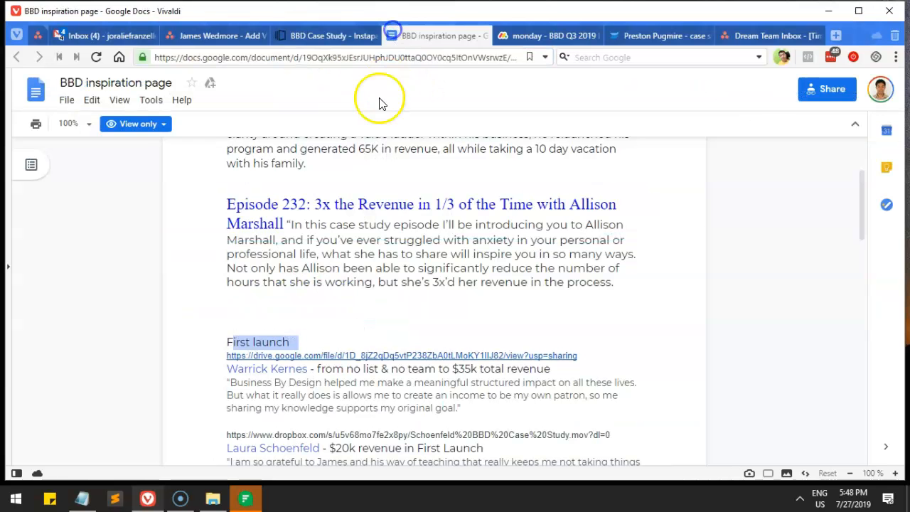
drag(228, 290, 402, 433)
scroll(422, 407, down, 2)
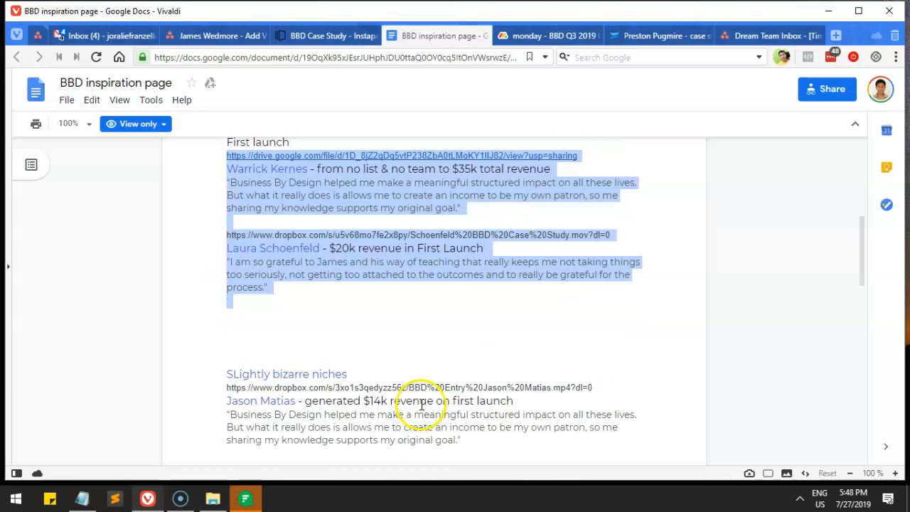
Step: Select the First launch case-study entries and the first case study's link and quote in the Google Docs notes
drag(323, 382, 361, 367)
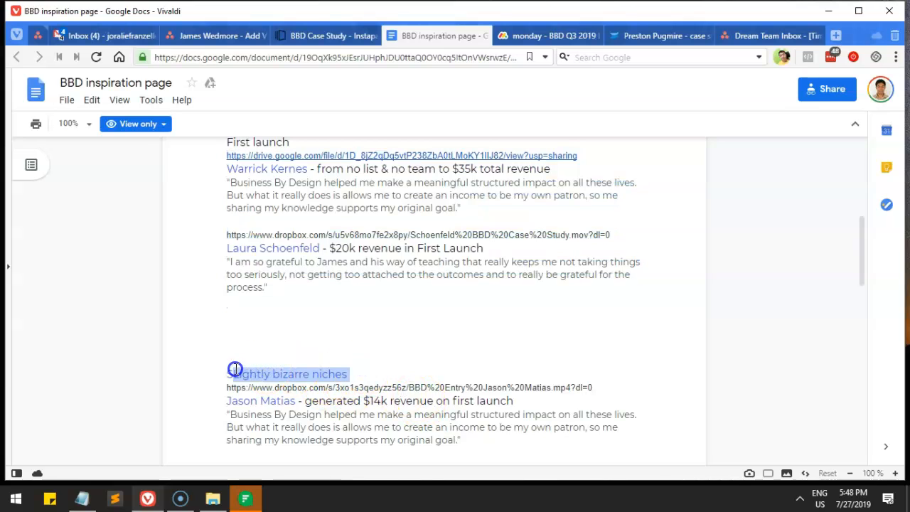
drag(285, 290, 210, 243)
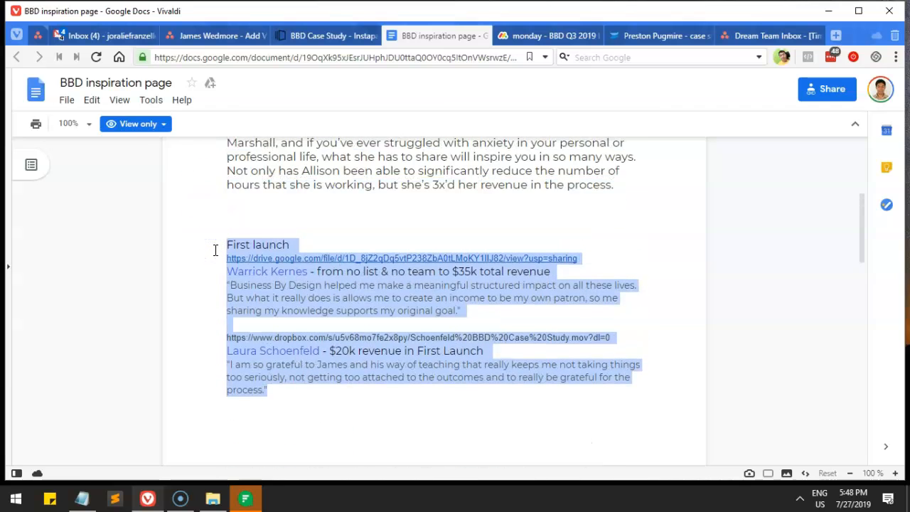
click(231, 284)
drag(220, 263, 455, 307)
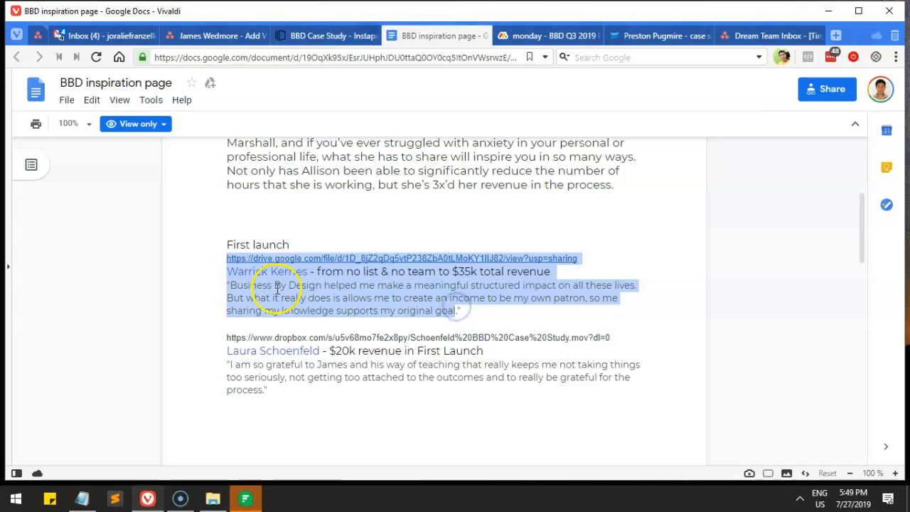
click(278, 288)
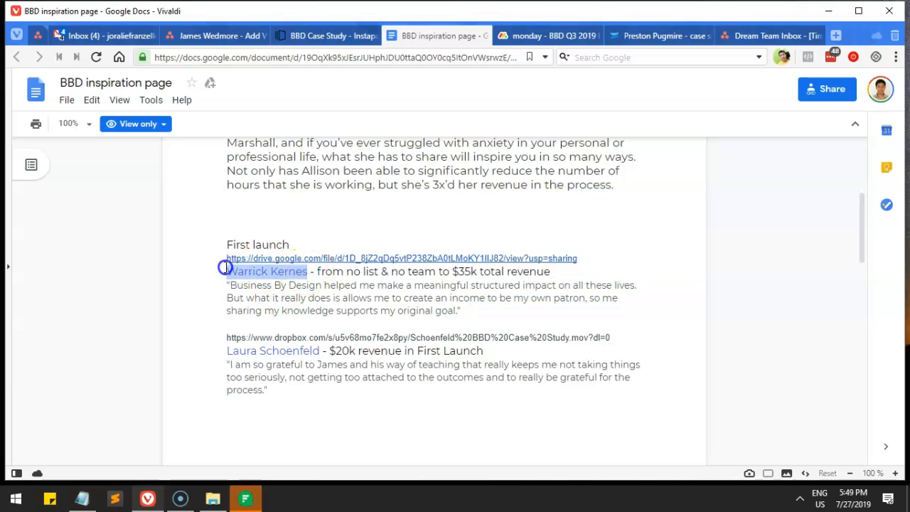
Step: Return to the BBD Case Study landing page in Instapage
click(315, 37)
mouse_move(336, 44)
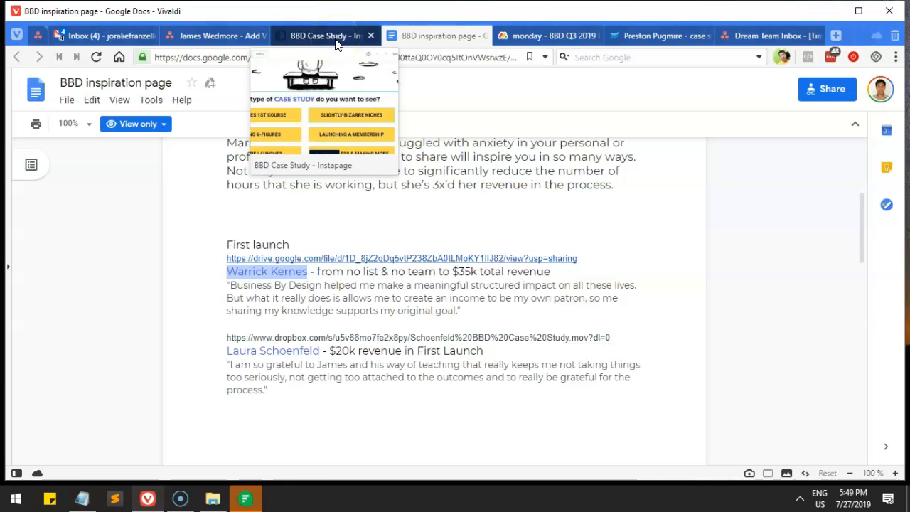
click(336, 43)
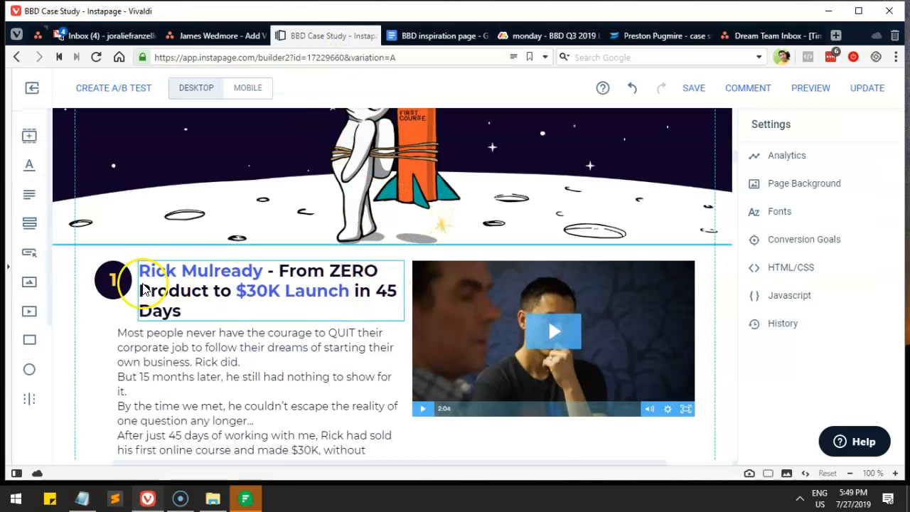
Step: Move the third case study's elements up to close the gap, with the 3 badge beside its title
scroll(321, 305, down, 2)
scroll(321, 304, down, 8)
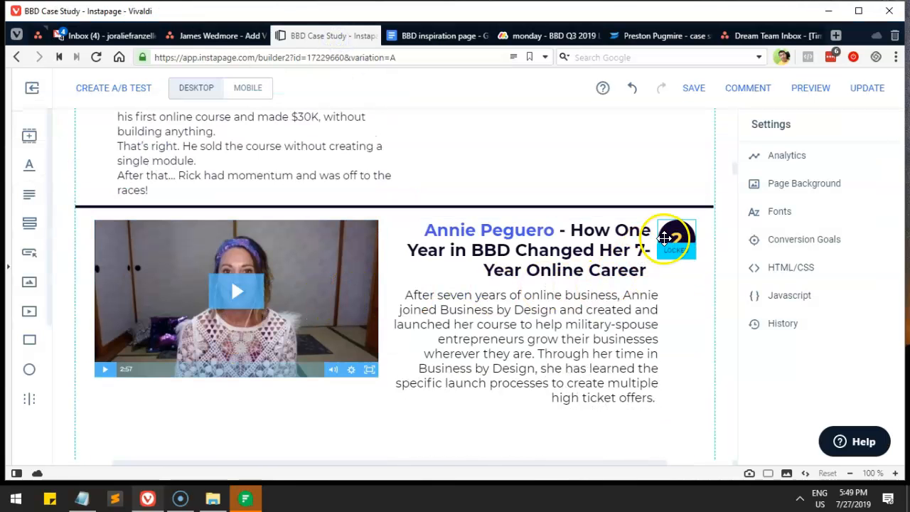
scroll(416, 237, up, 1)
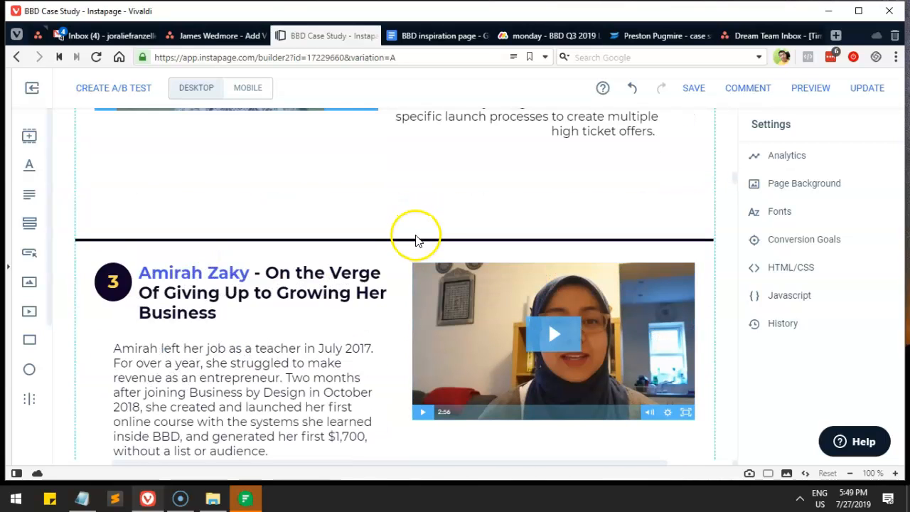
drag(541, 196, 233, 402)
drag(355, 289, 354, 214)
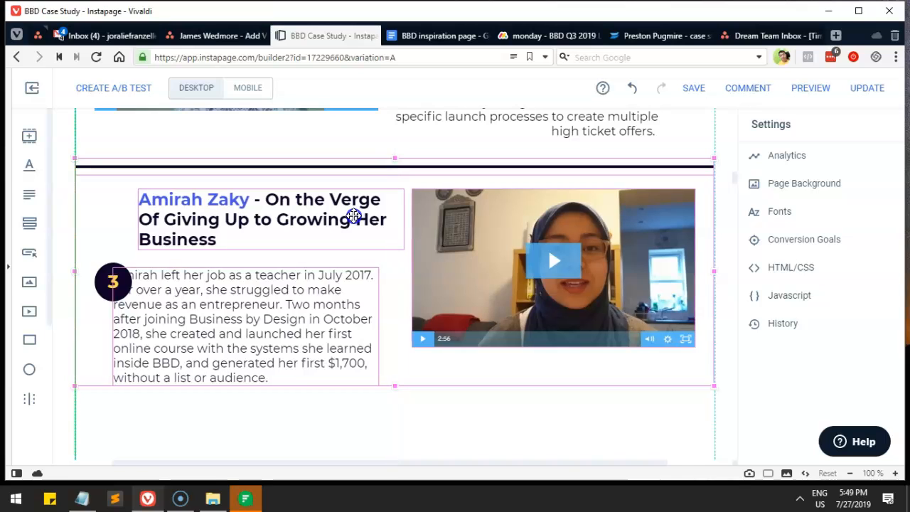
drag(100, 284, 94, 217)
click(518, 401)
Step: Group the yellow Episode 273 box with its description text and move it about 95 px lower
scroll(505, 408, down, 5)
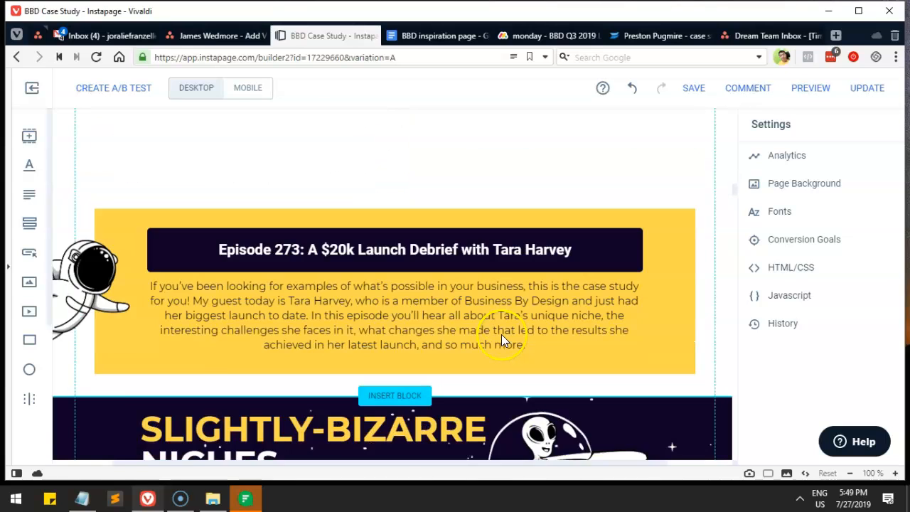
scroll(501, 334, down, 2)
drag(557, 261, 557, 372)
click(578, 230)
scroll(596, 294, up, 2)
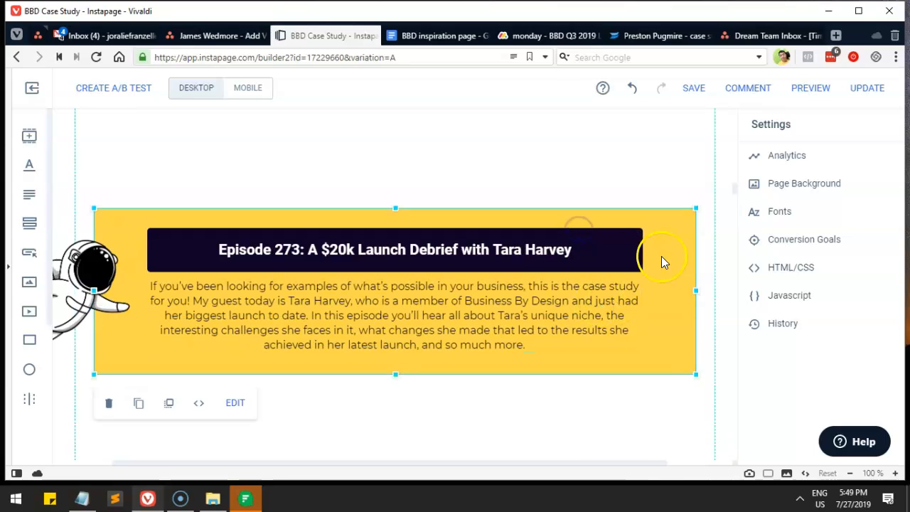
click(318, 178)
click(423, 306)
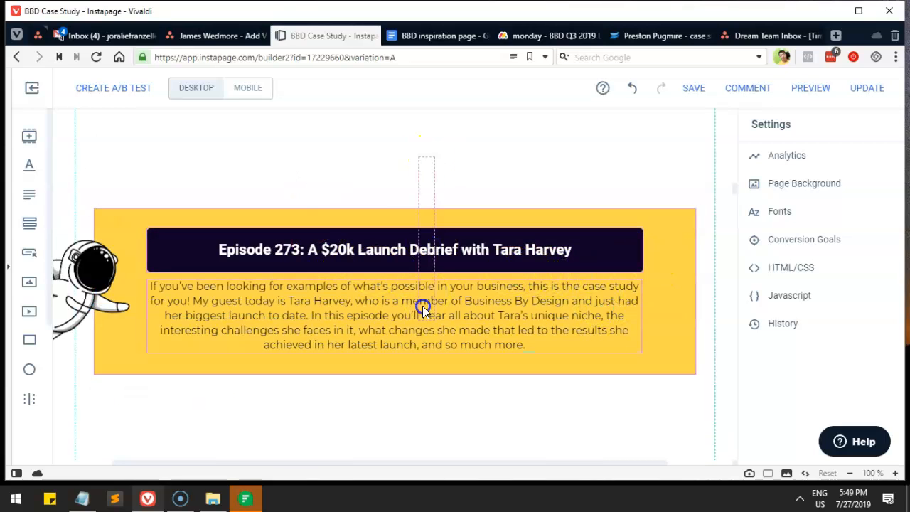
shift+click(406, 358)
click(194, 178)
click(314, 147)
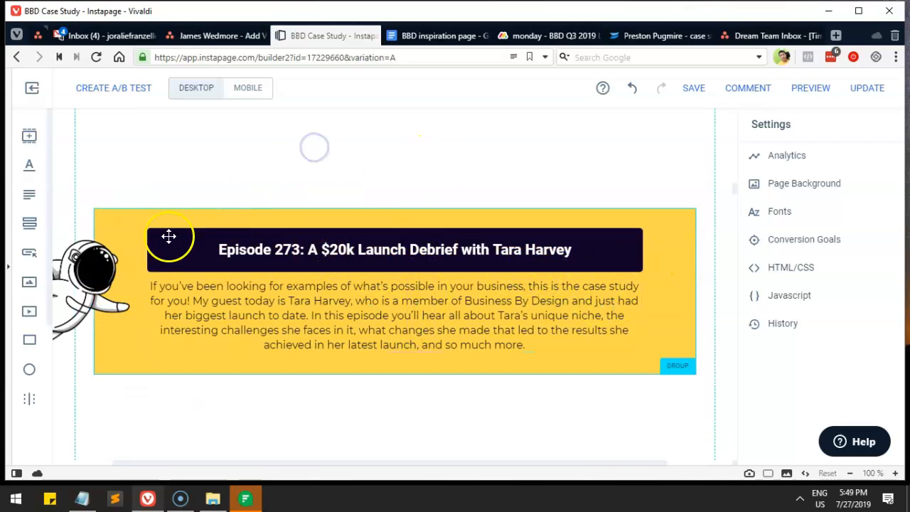
drag(229, 282, 284, 343)
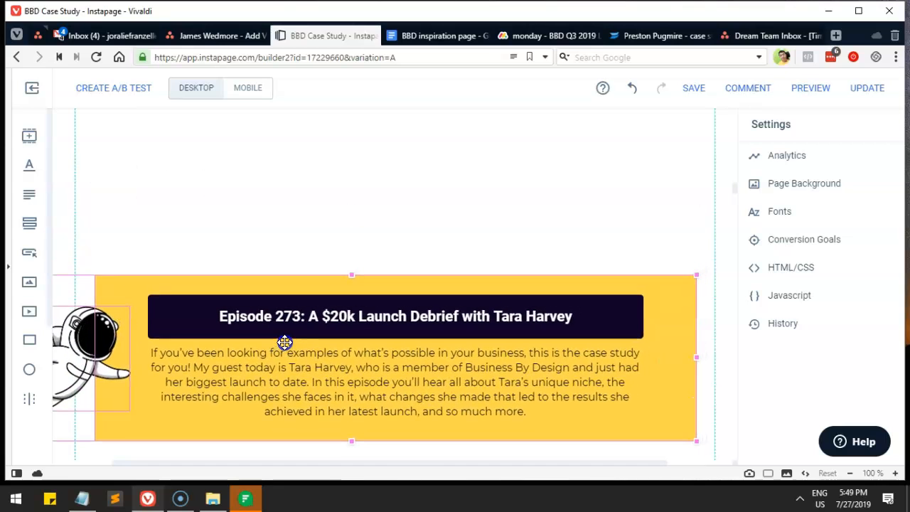
scroll(360, 321, up, 5)
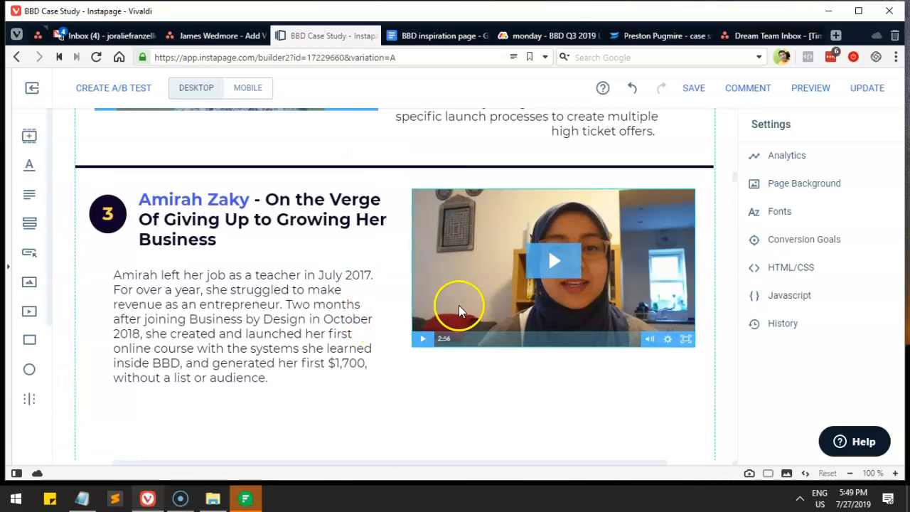
click(499, 269)
click(263, 283)
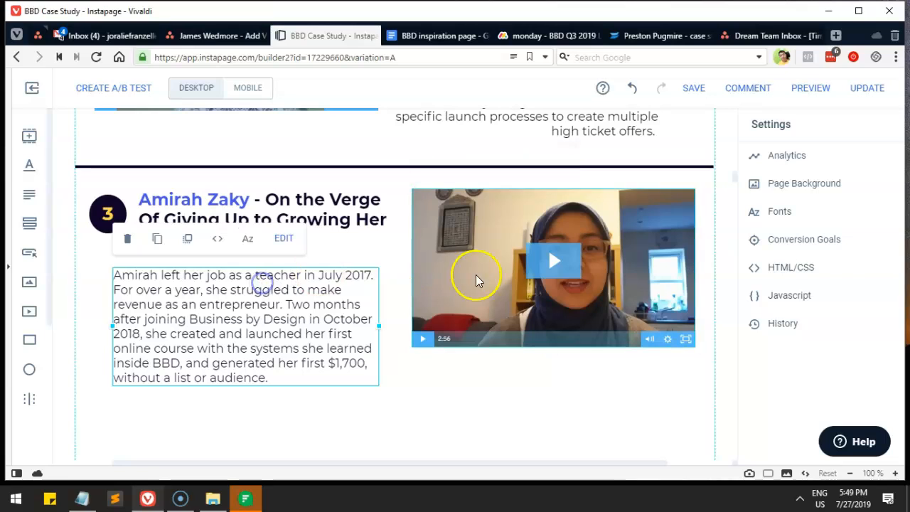
click(555, 253)
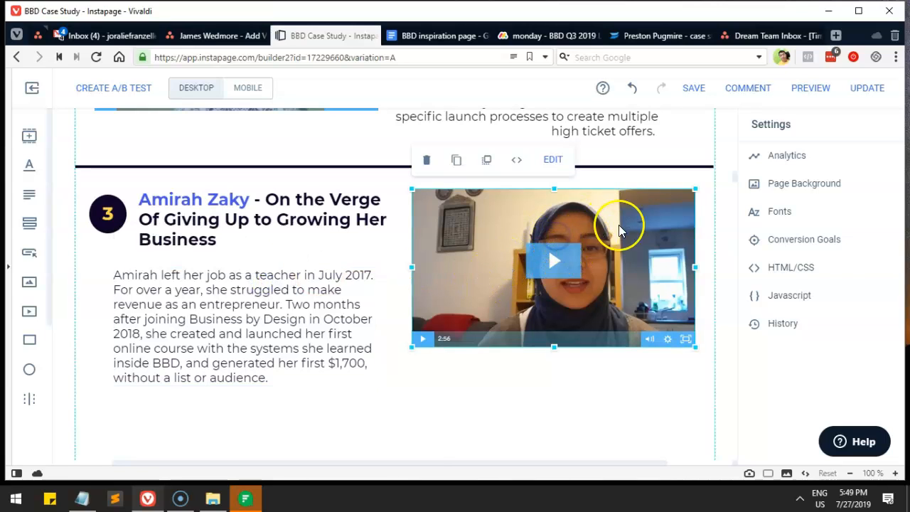
click(469, 382)
click(450, 390)
drag(450, 391, 110, 172)
click(169, 412)
scroll(315, 402, up, 5)
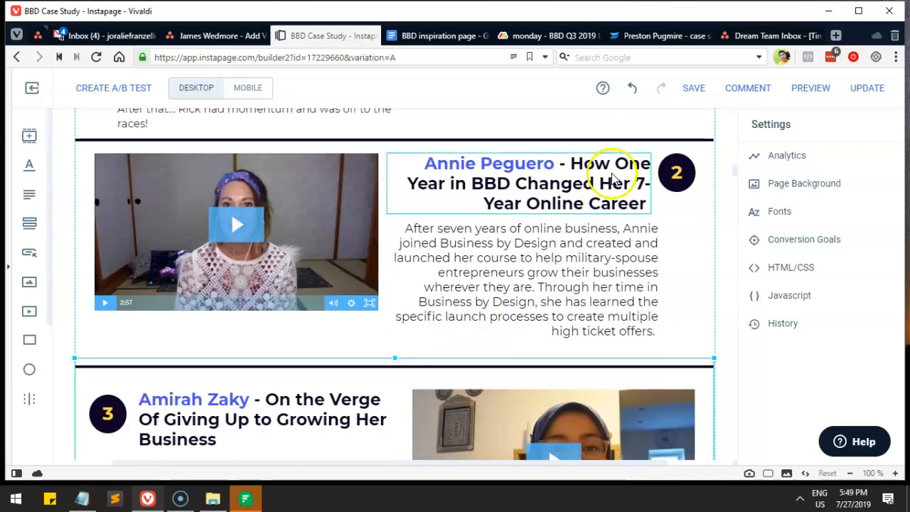
click(631, 88)
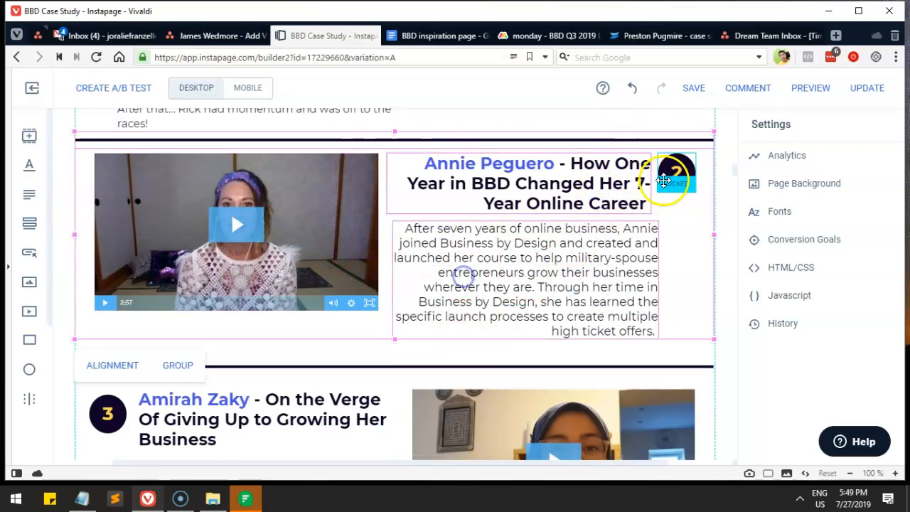
drag(691, 124, 317, 292)
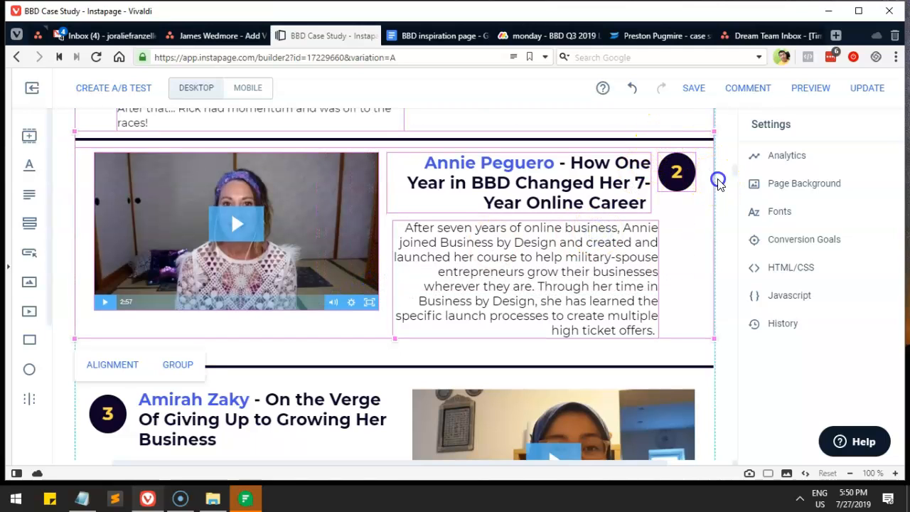
click(718, 183)
click(728, 152)
drag(725, 142, 580, 229)
drag(389, 245, 284, 290)
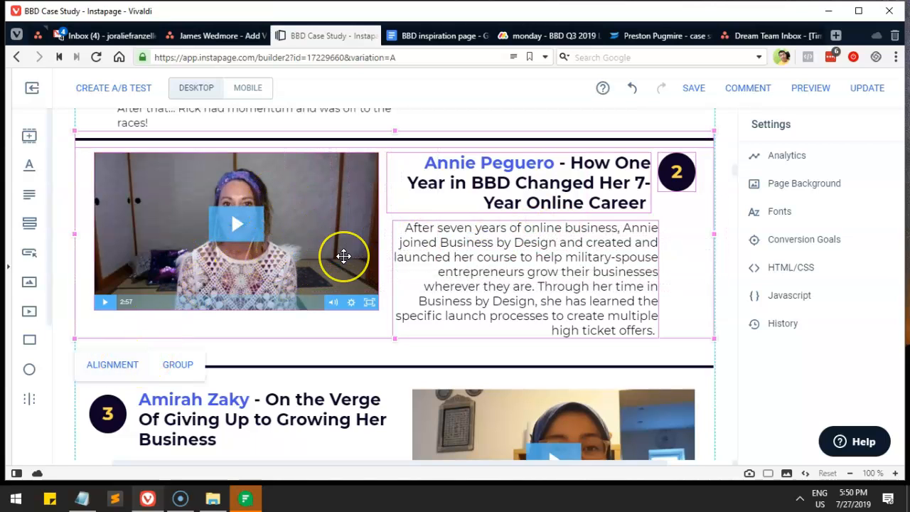
drag(344, 256, 523, 298)
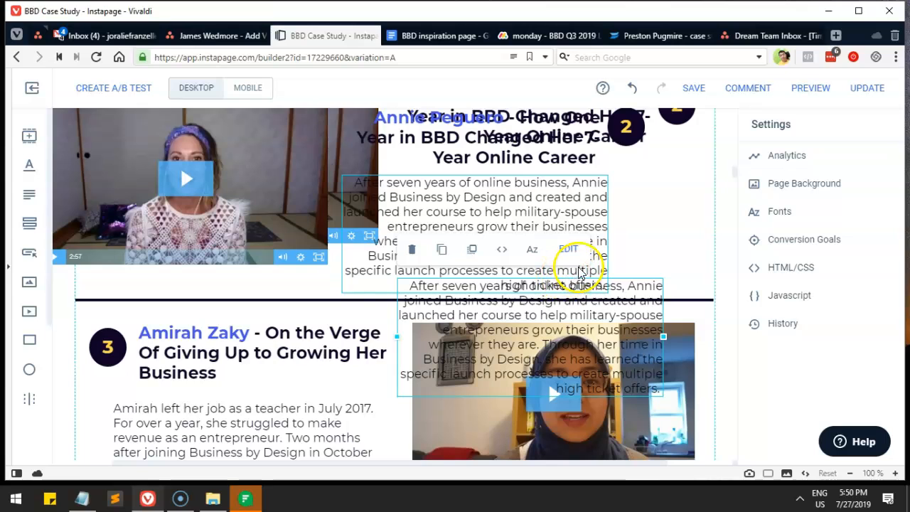
key(ctrl+z)
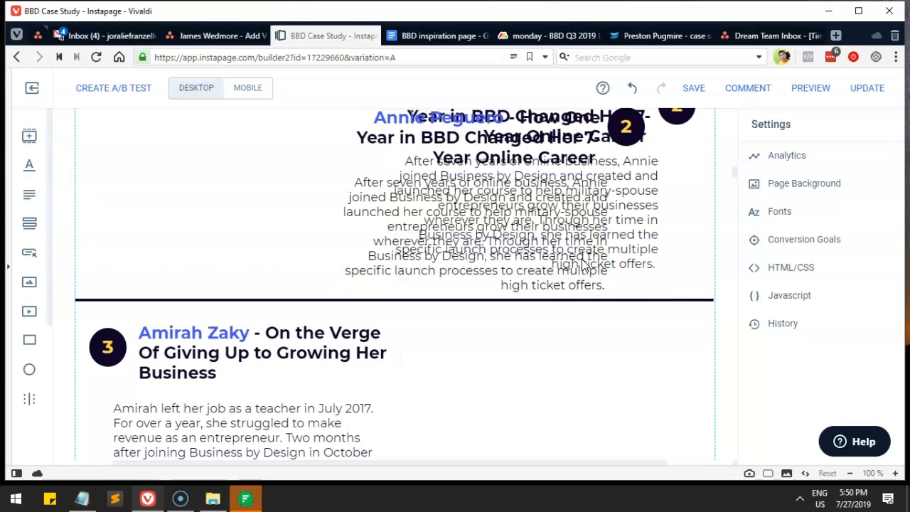
scroll(583, 264, up, 2)
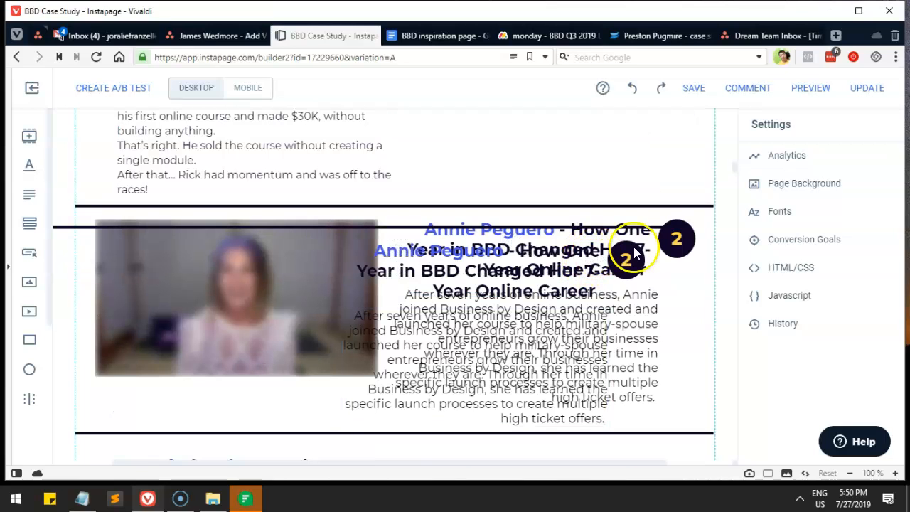
key(ctrl+z)
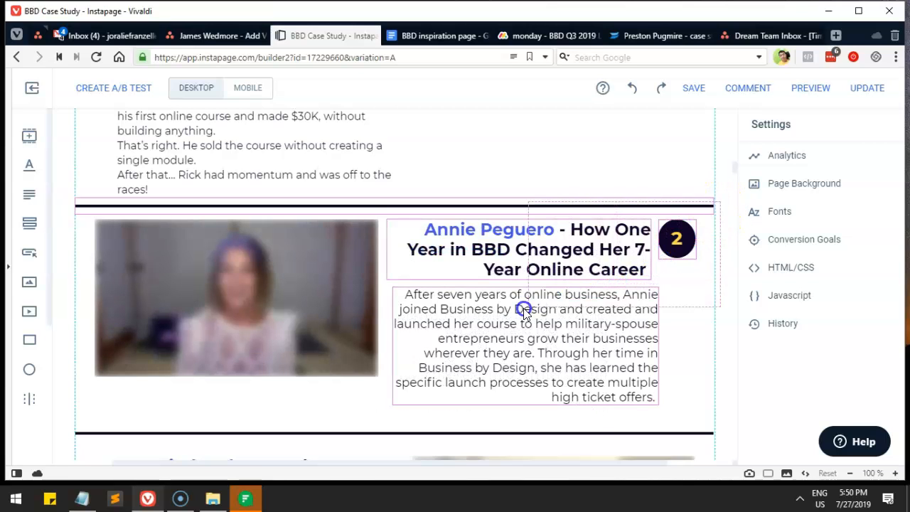
click(331, 353)
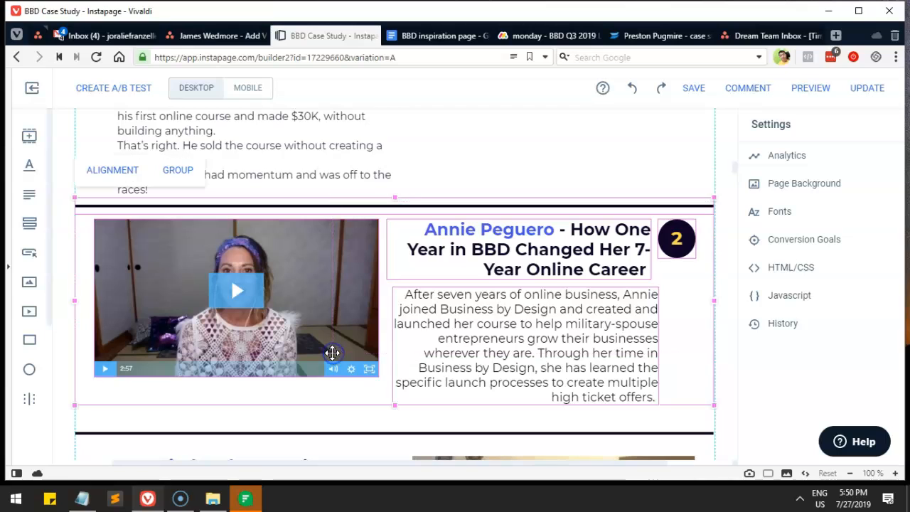
click(178, 170)
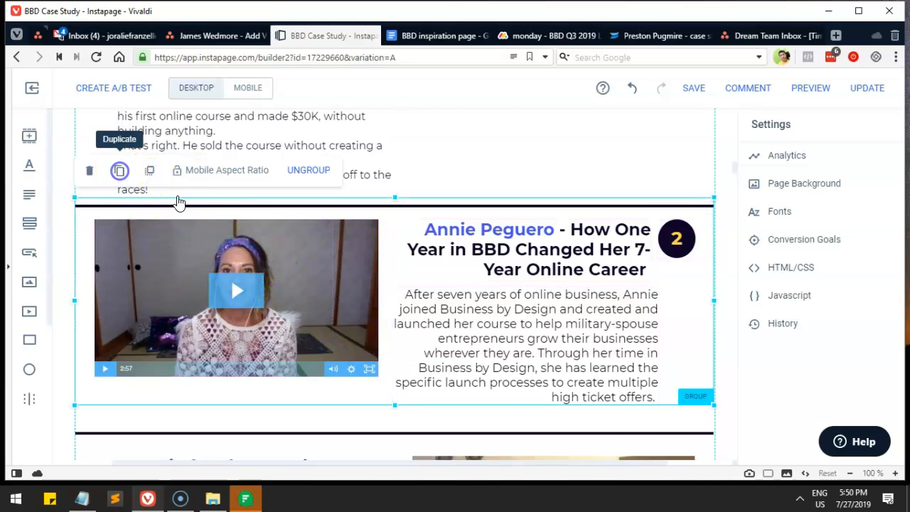
scroll(398, 253, down, 2)
drag(546, 185, 526, 307)
scroll(546, 256, down, 3)
drag(550, 150, 521, 359)
scroll(521, 360, down, 2)
drag(533, 221, 551, 329)
scroll(555, 323, up, 4)
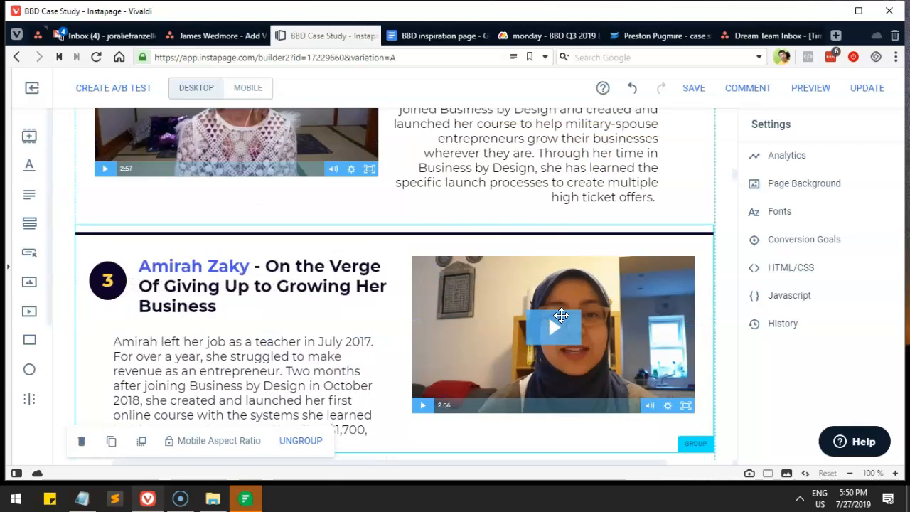
click(483, 183)
scroll(252, 197, up, 2)
scroll(290, 235, down, 2)
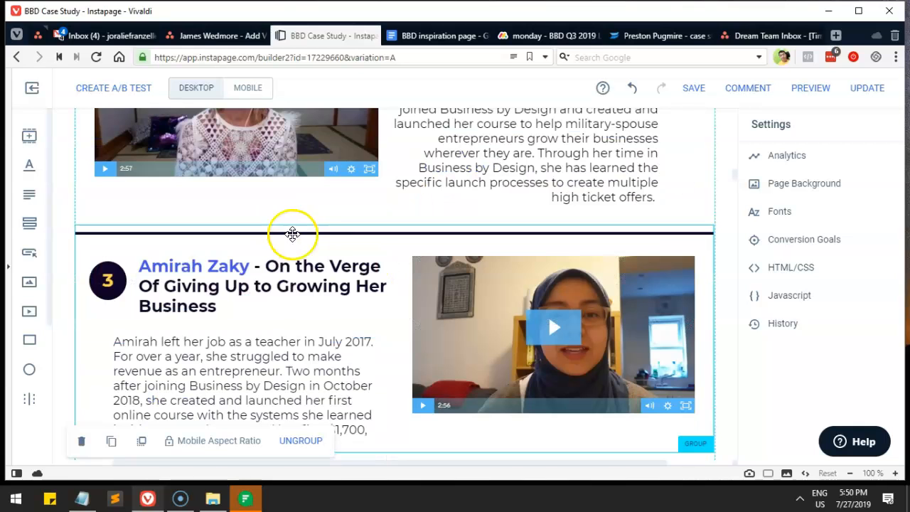
click(467, 309)
scroll(471, 308, down, 1)
scroll(470, 309, down, 2)
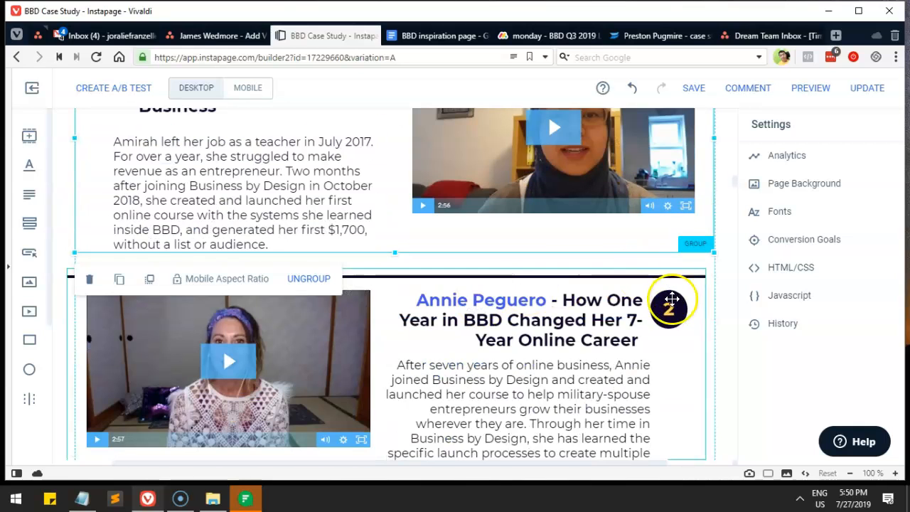
Step: Renumber the copied section's badge to 4 and make its number yellow
click(667, 310)
double_click(667, 310)
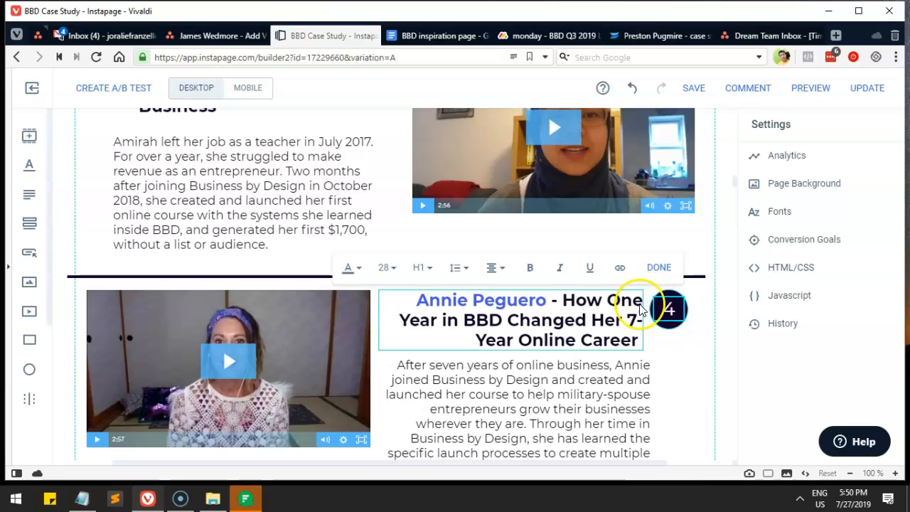
click(526, 275)
click(357, 267)
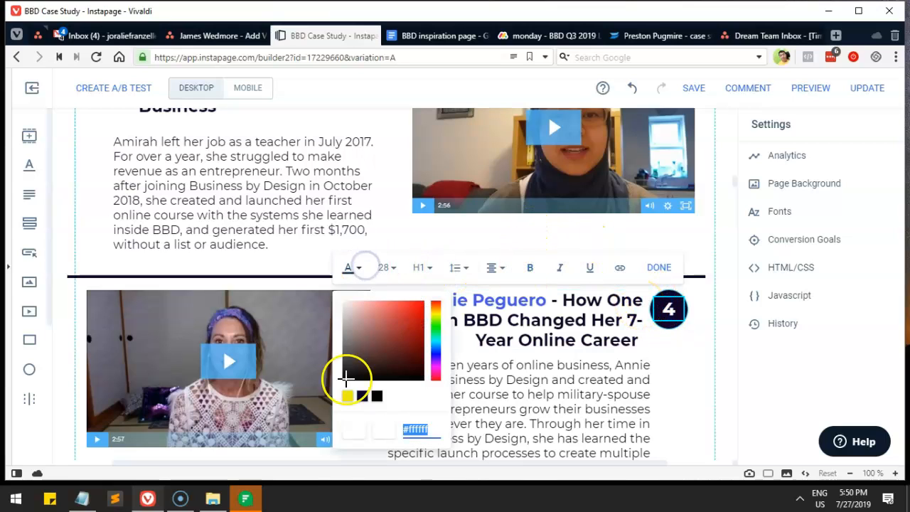
click(343, 401)
click(668, 359)
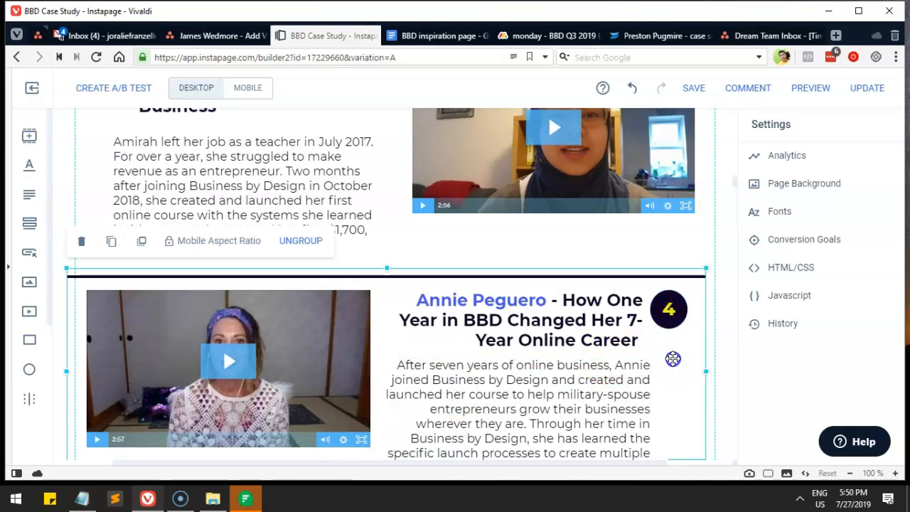
scroll(668, 352, down, 4)
scroll(642, 339, down, 1)
scroll(365, 309, up, 1)
scroll(372, 315, down, 3)
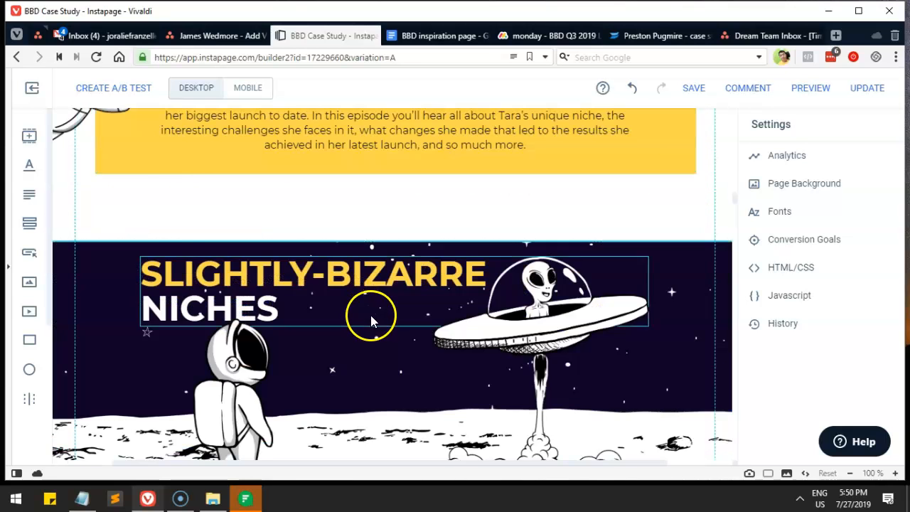
scroll(501, 305, down, 5)
click(679, 276)
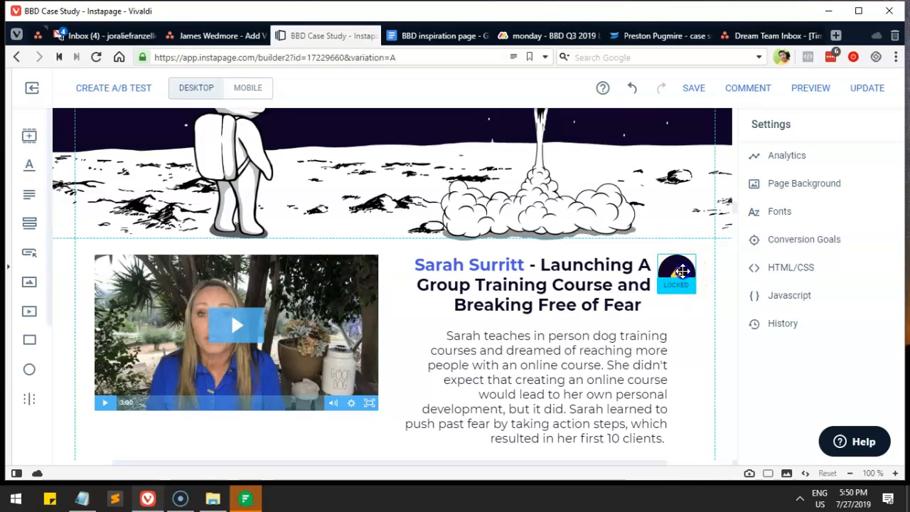
scroll(683, 277, up, 8)
click(672, 253)
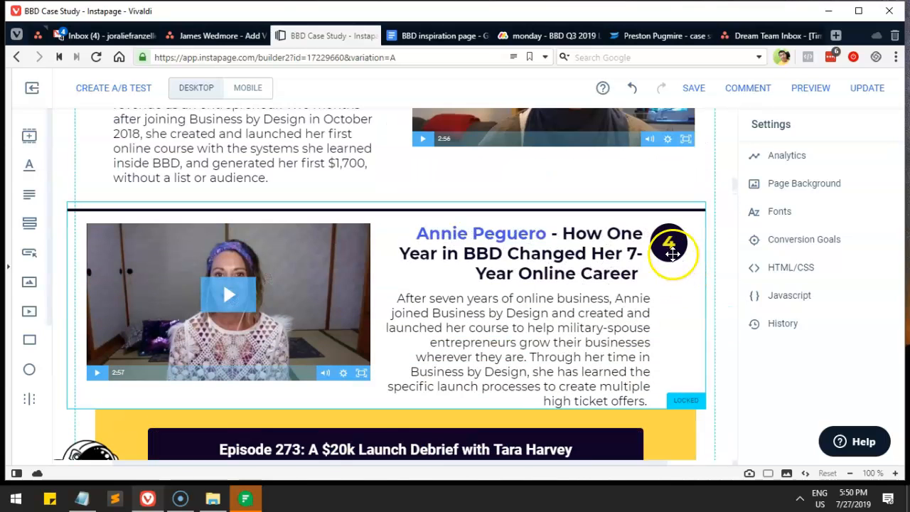
scroll(671, 253, down, 8)
click(679, 405)
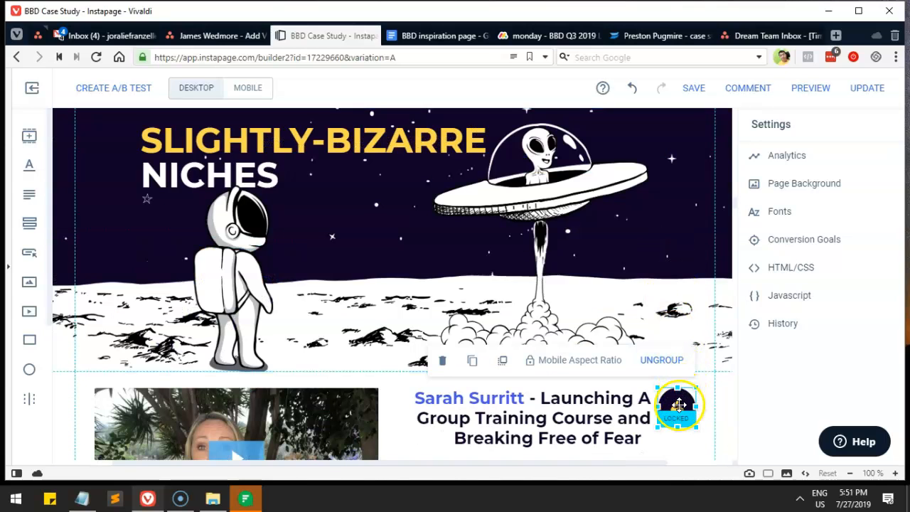
drag(679, 405, 679, 406)
double_click(679, 411)
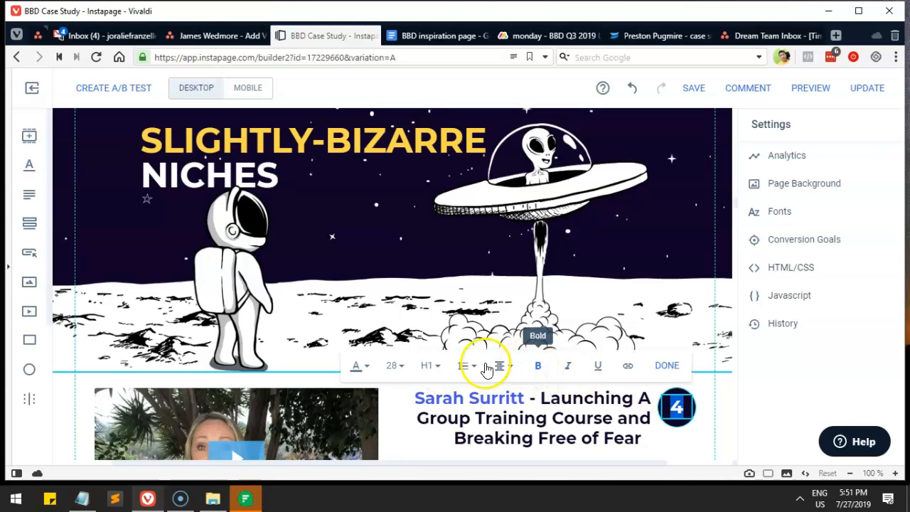
click(359, 367)
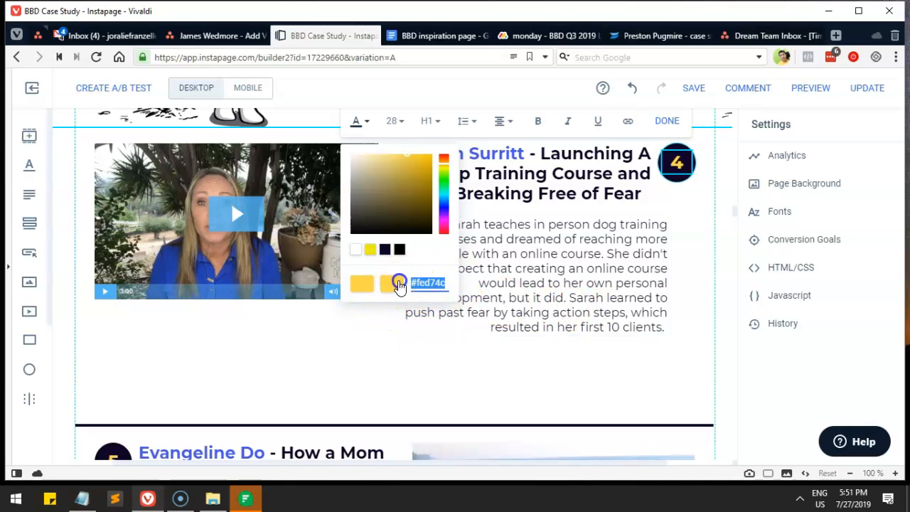
scroll(576, 307, up, 10)
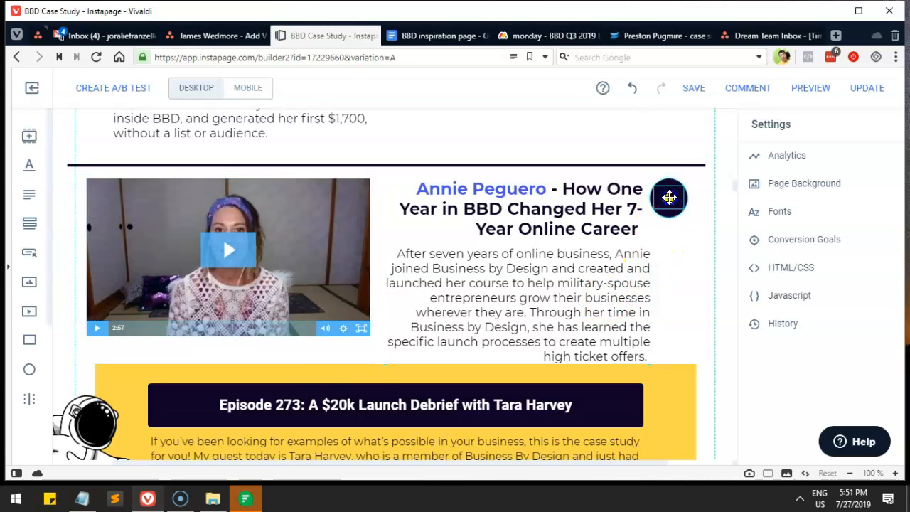
Step: Set the number 4 badge text to yellow #eeee12
click(669, 201)
click(659, 155)
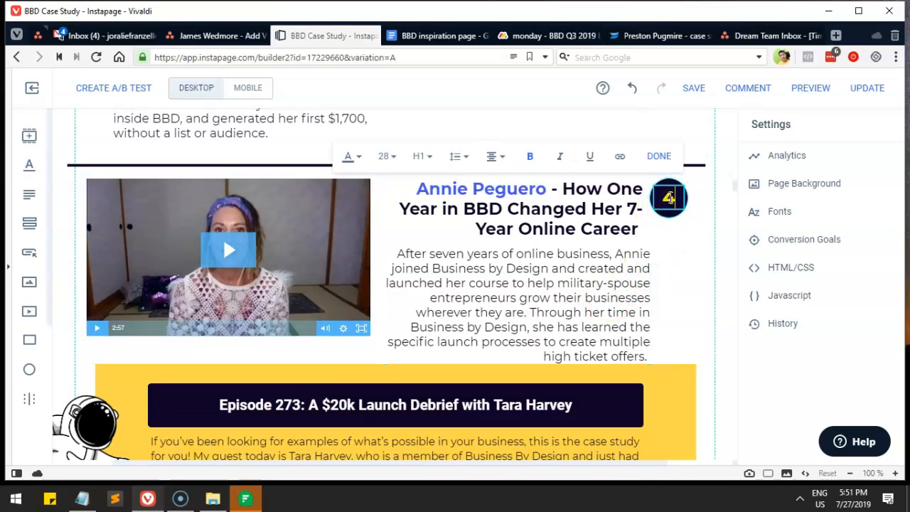
click(348, 156)
click(345, 285)
click(608, 268)
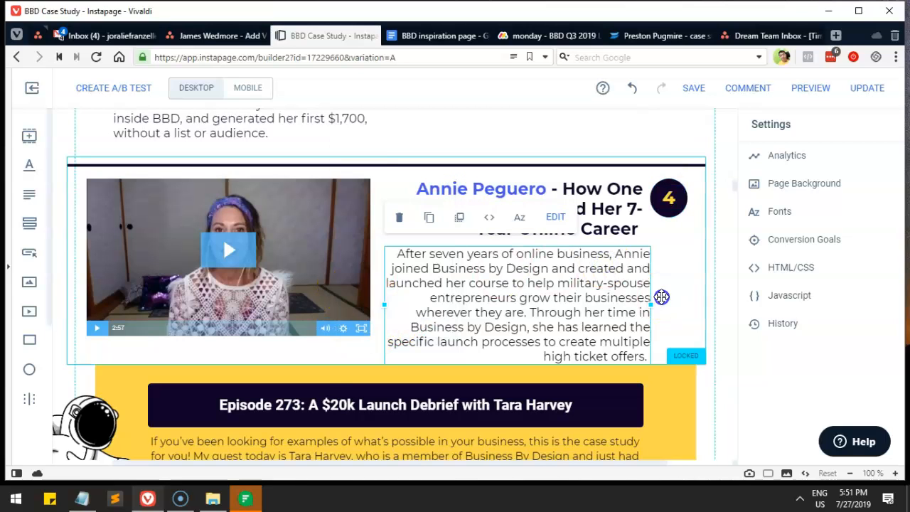
click(657, 288)
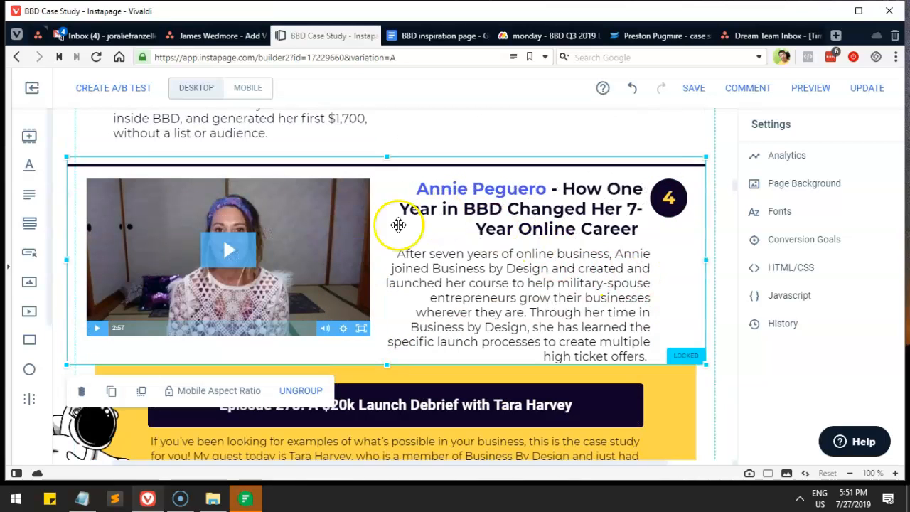
scroll(407, 297, up, 1)
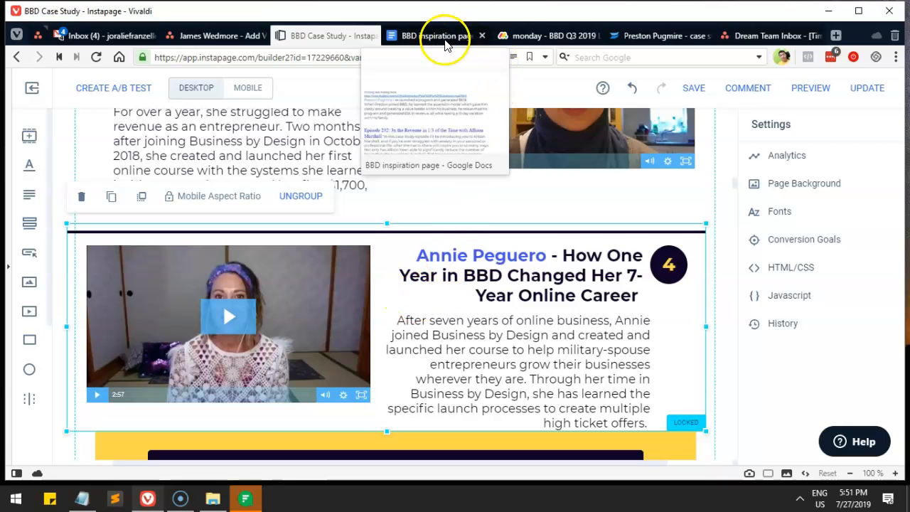
Step: Open the First launch case-study video linked in the BBD inspiration page on Drive and download it
click(438, 35)
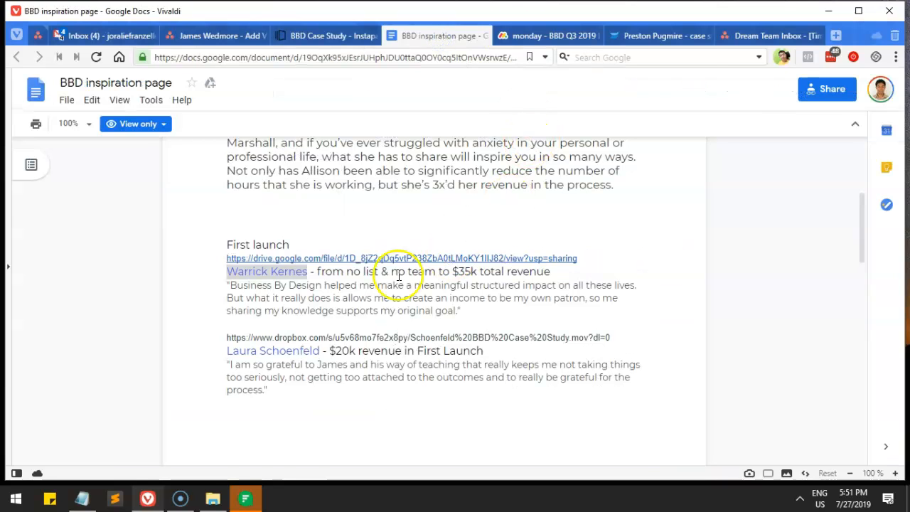
mouse_move(350, 259)
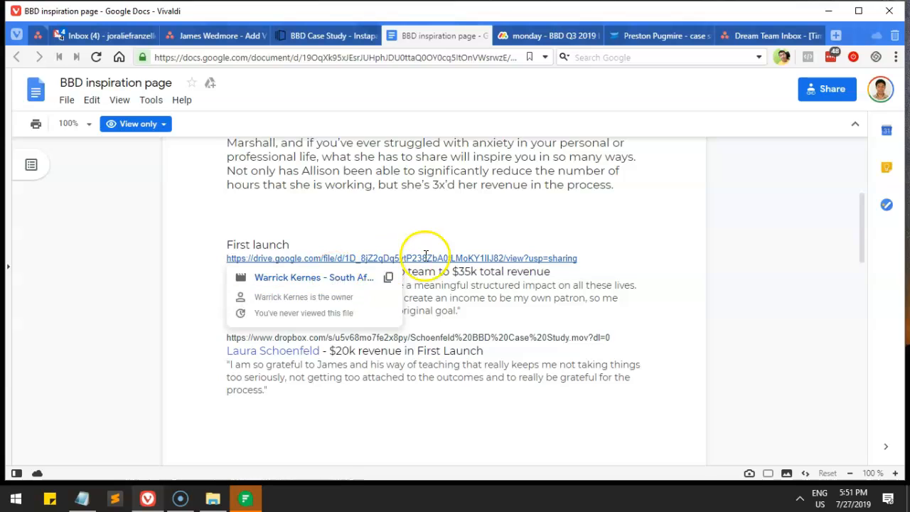
click(350, 278)
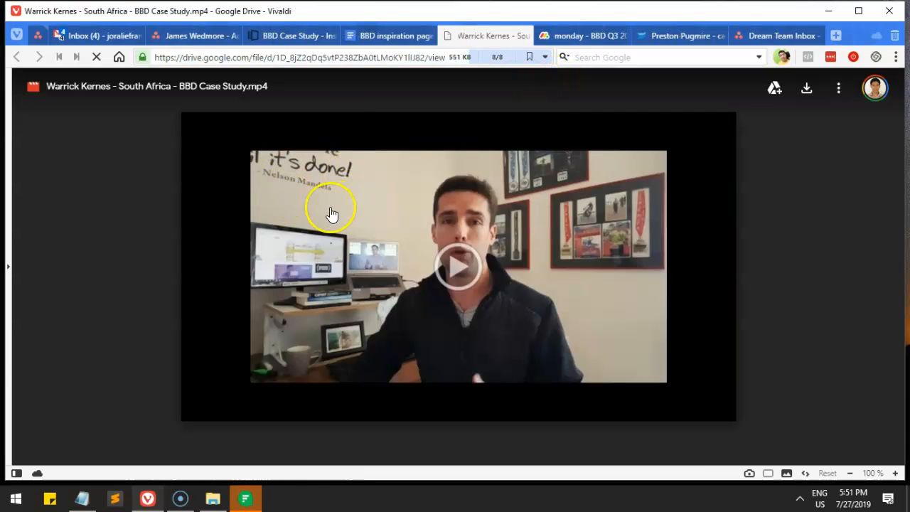
click(806, 88)
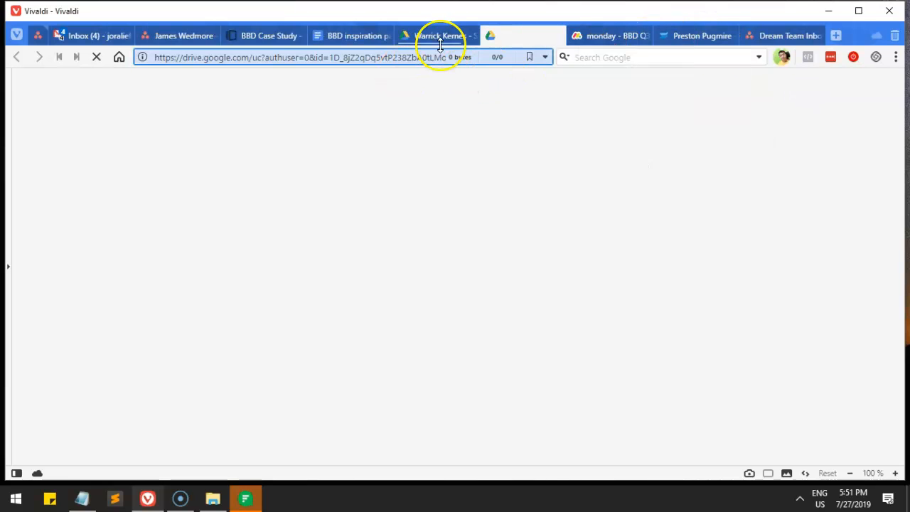
mouse_move(447, 42)
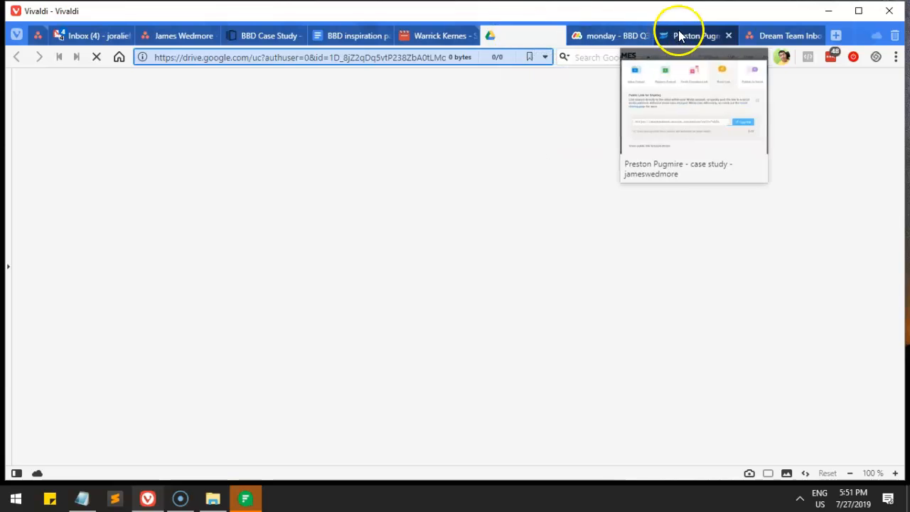
drag(680, 34, 589, 34)
click(503, 37)
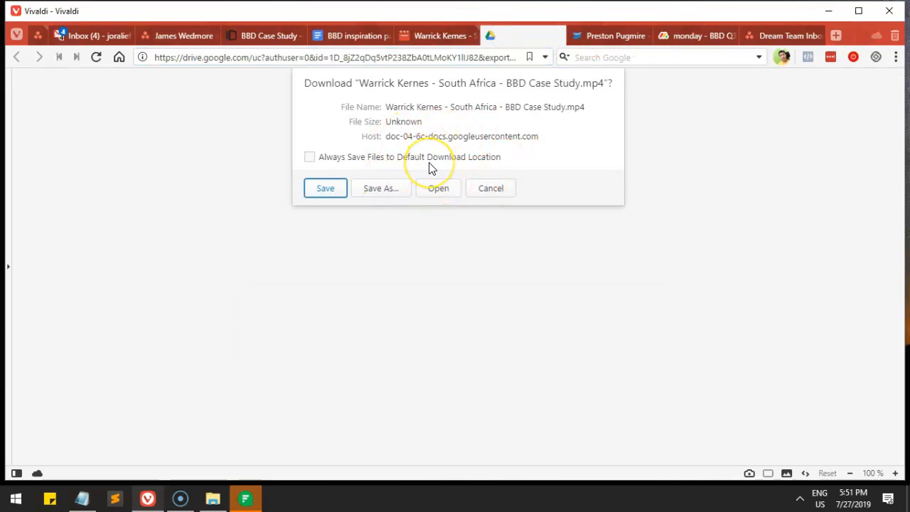
Step: Save the video into the Case Studies folder, close the Drive tab, and search Windows for 'hand'
click(398, 186)
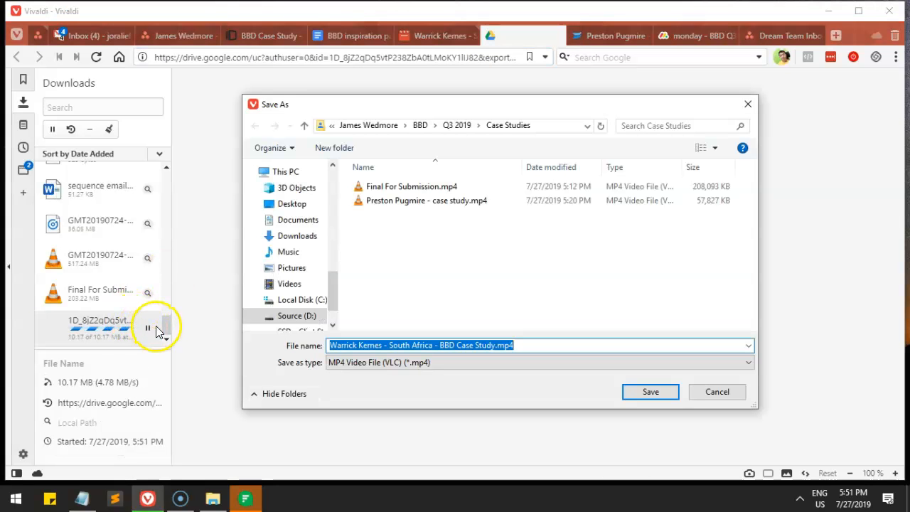
click(655, 392)
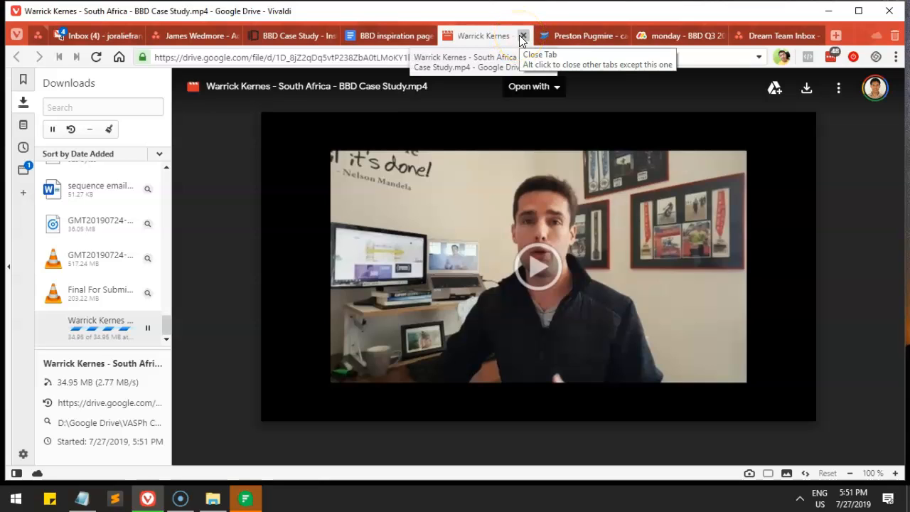
click(522, 35)
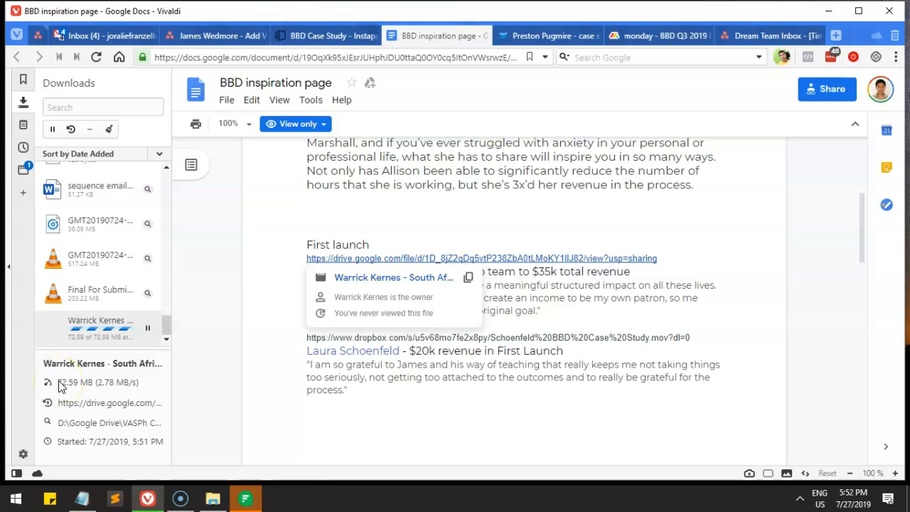
key(super)
text(hand)
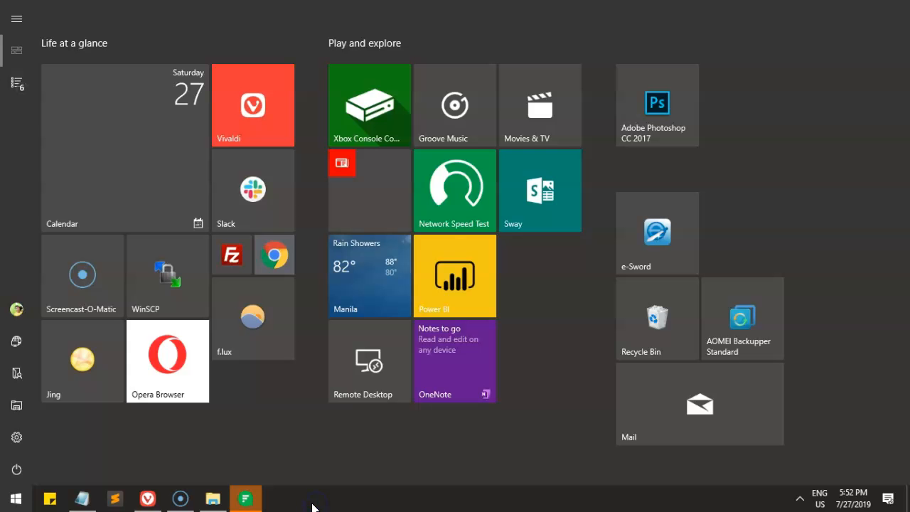
Step: Open the Sample Work of Virtual Assistant recording in Screencast-O-Matic
click(180, 498)
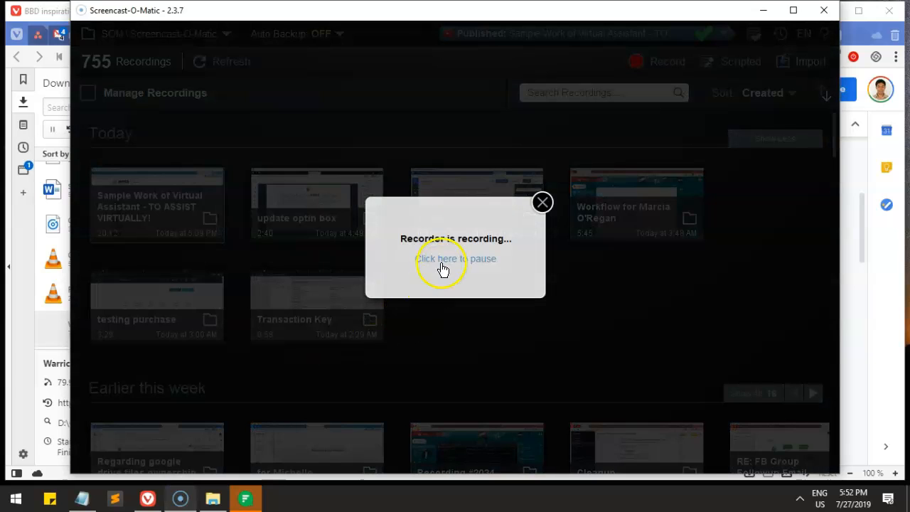
click(542, 203)
click(206, 231)
drag(327, 20, 392, 27)
drag(307, 453, 459, 453)
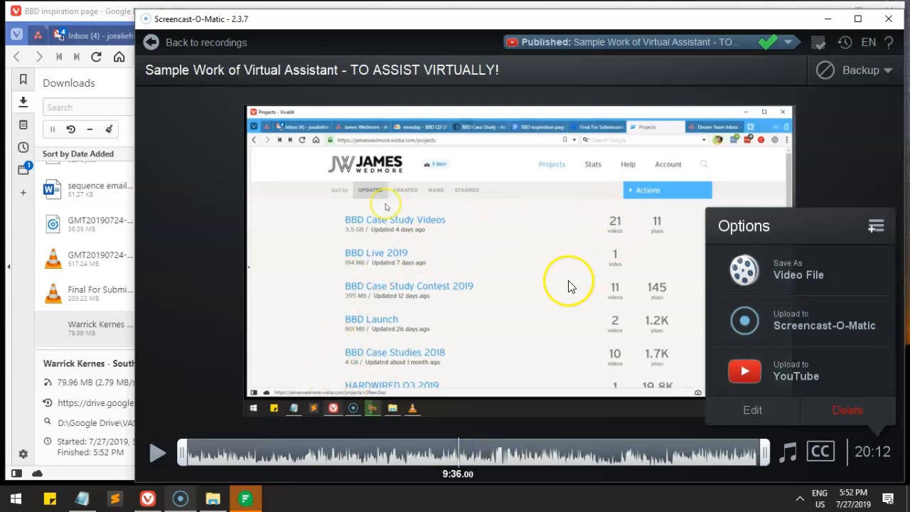
Step: Copy the published recording's link and minimize Screencast-O-Matic
click(718, 44)
click(656, 168)
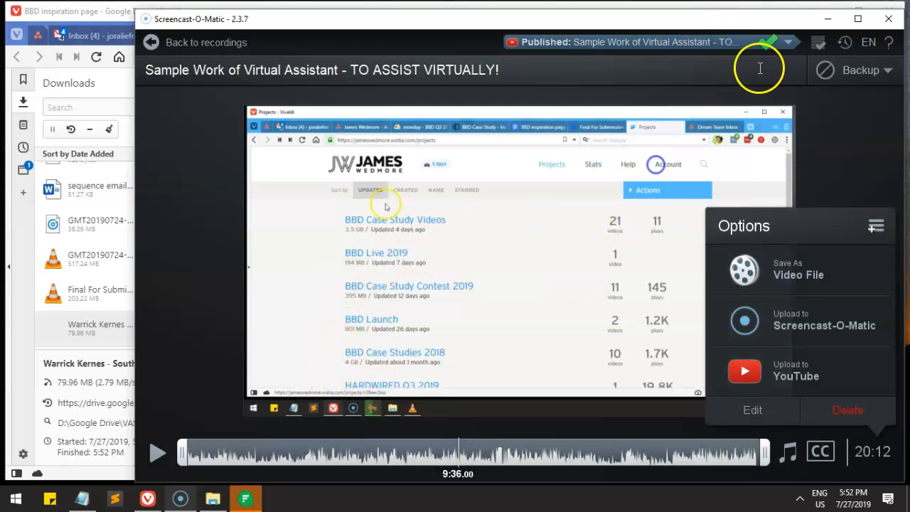
click(827, 18)
Step: In the Asana task description, add blank lines at the top and delete the old Google Doc link line
click(297, 35)
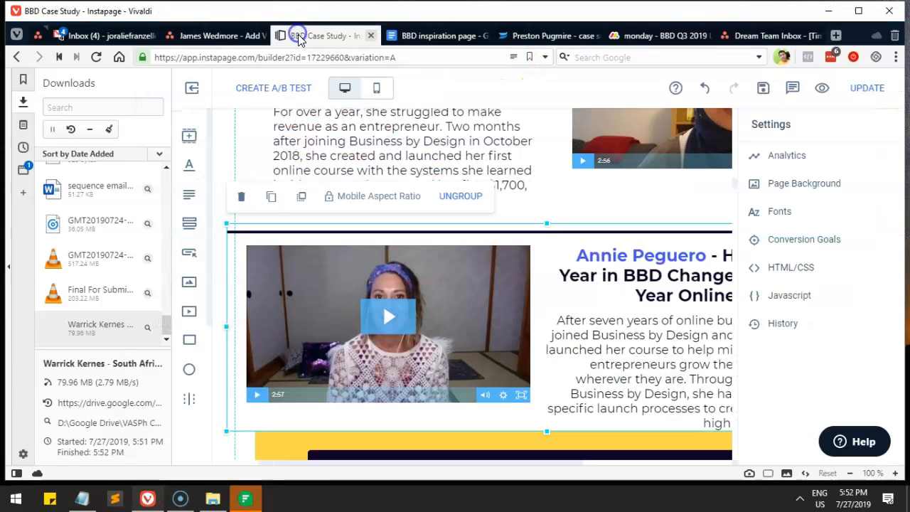
click(210, 37)
click(743, 346)
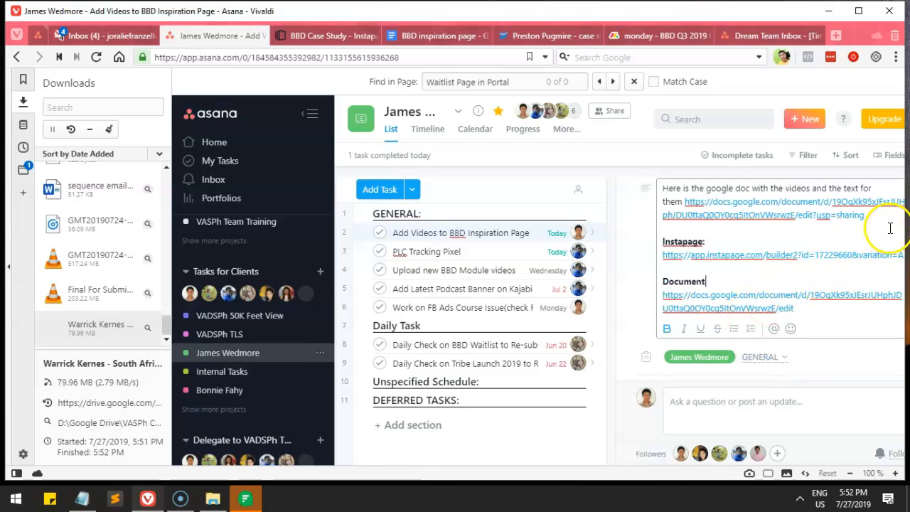
scroll(888, 223, up, 1)
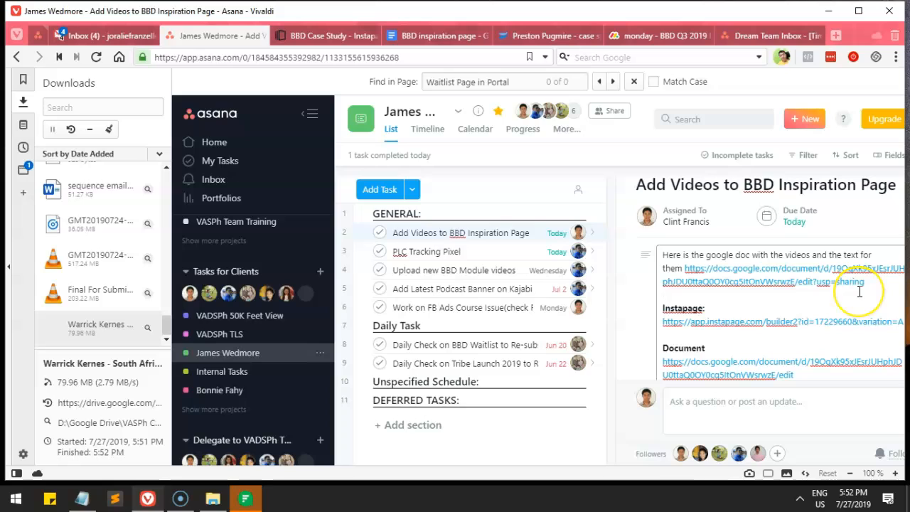
key(Return)
key(Return)
key(Return)
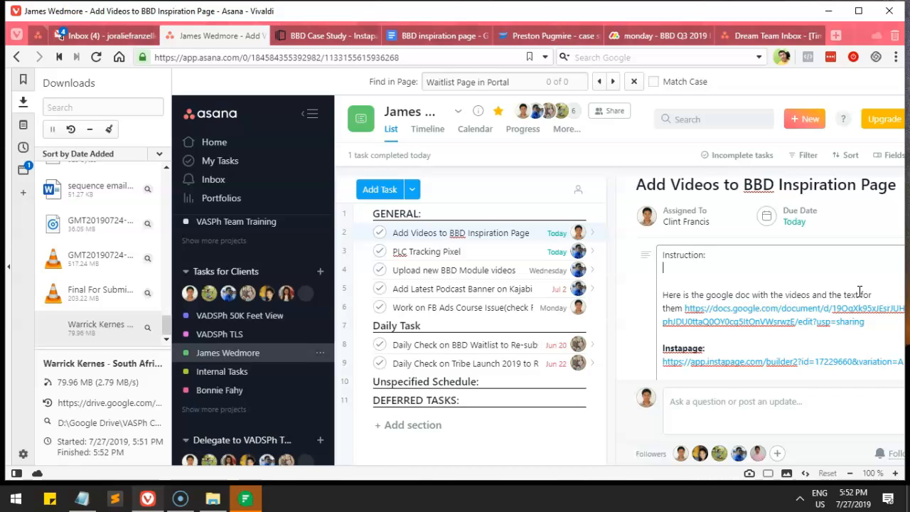
scroll(859, 292, down, 1)
drag(866, 254, 652, 240)
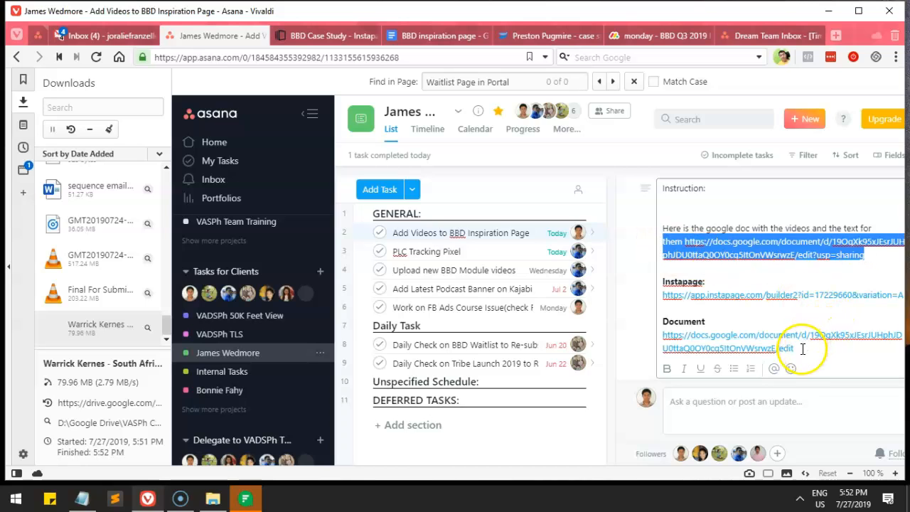
key(BackSpace)
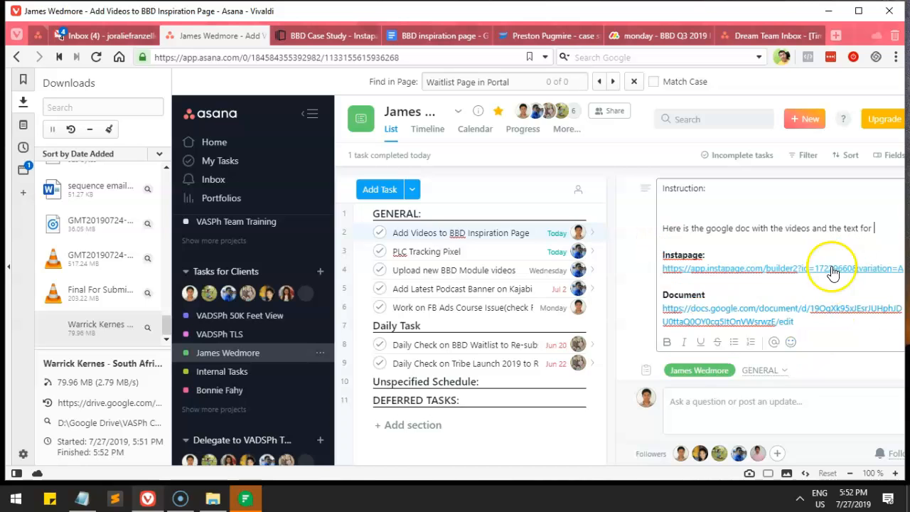
triple_click(885, 229)
key(BackSpace)
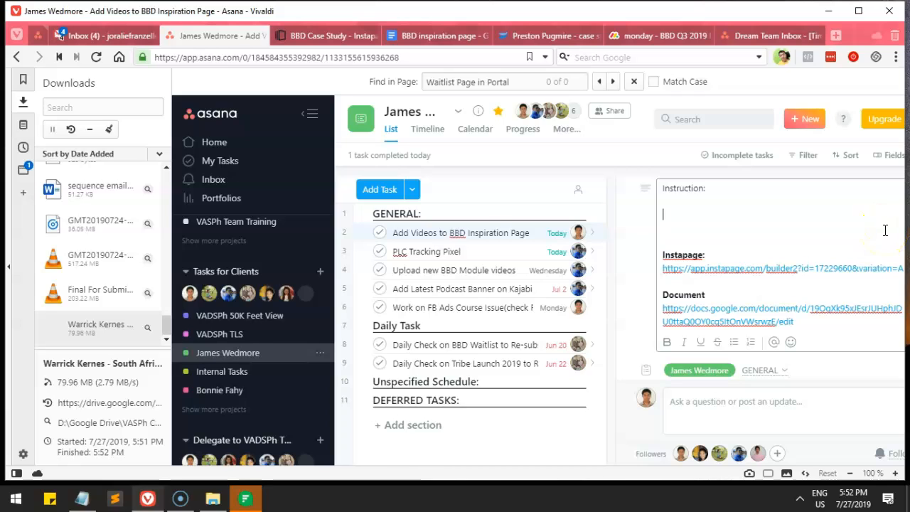
Step: Add 'How to convert video using handbrake' above 'Here is the google doc with the videos and the text for'
key(Return)
key(Return)
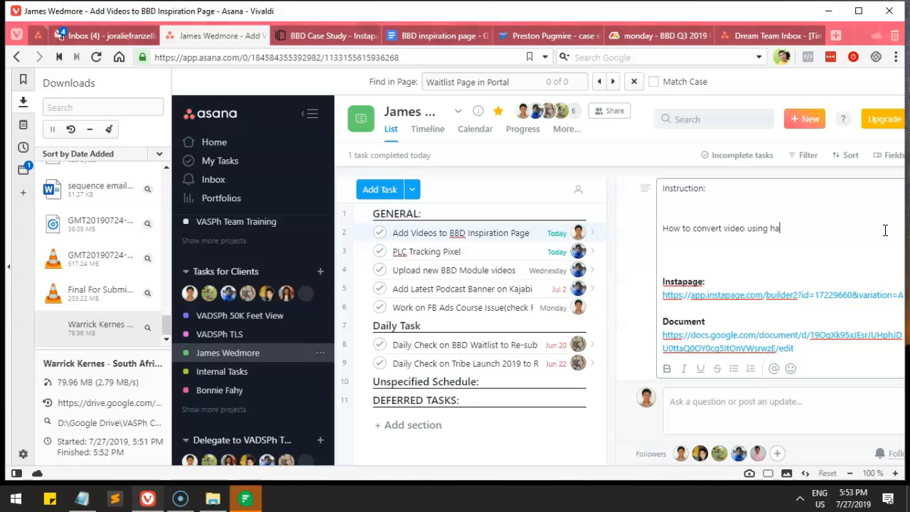
text(How to convert video using handbrake)
key(Return)
text(Here is the google doc with the videos and the text for)
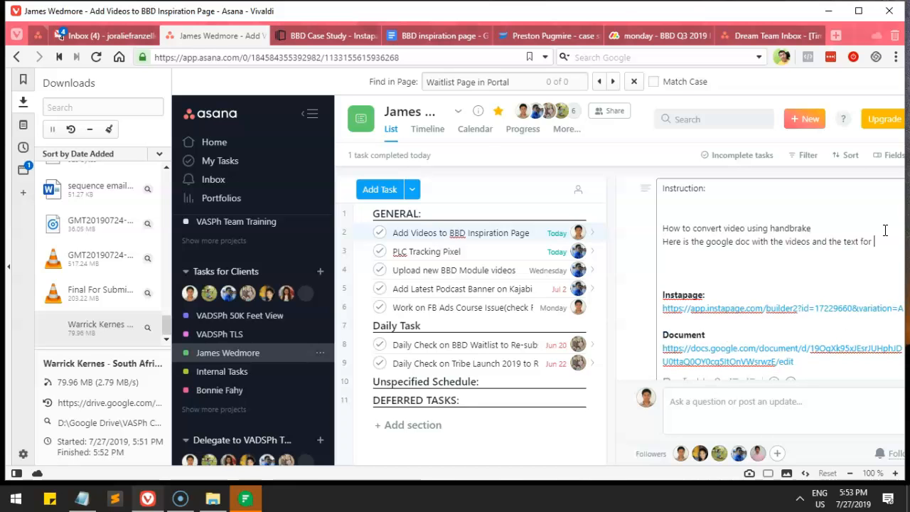
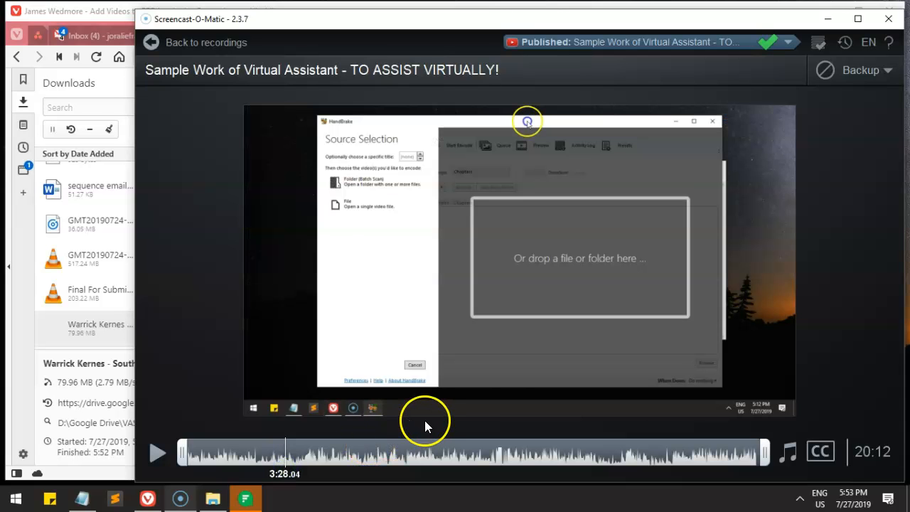
Step: Copy the published video's YouTube link and paste it under the handbrake line in the Asana description
key(alt+Tab)
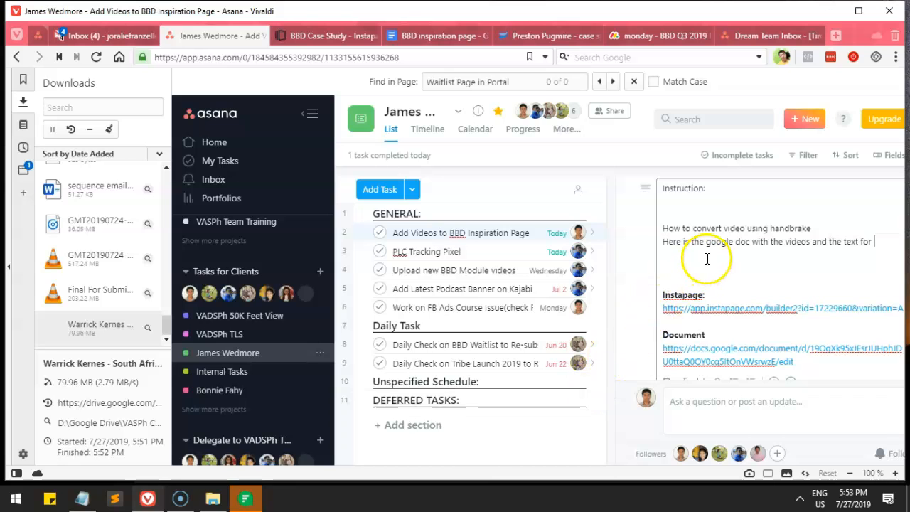
key(alt+Tab)
click(731, 42)
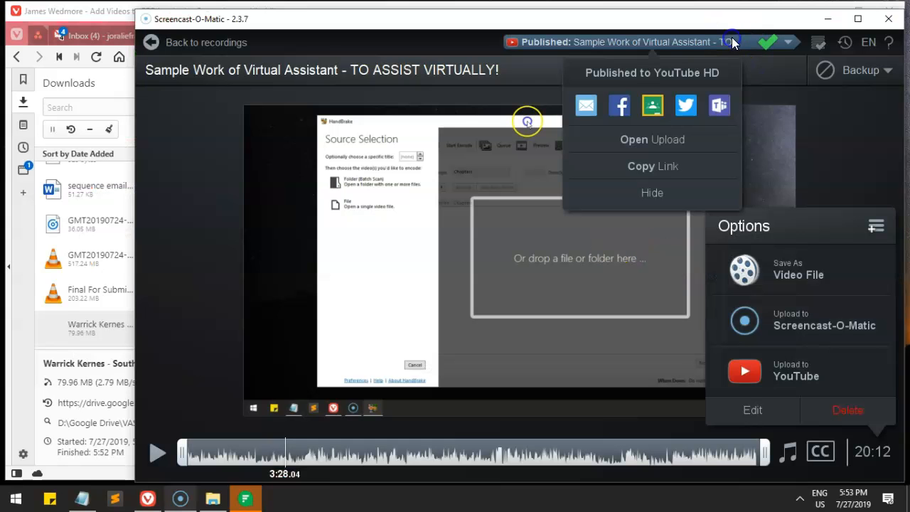
click(664, 162)
key(alt+Tab)
click(714, 257)
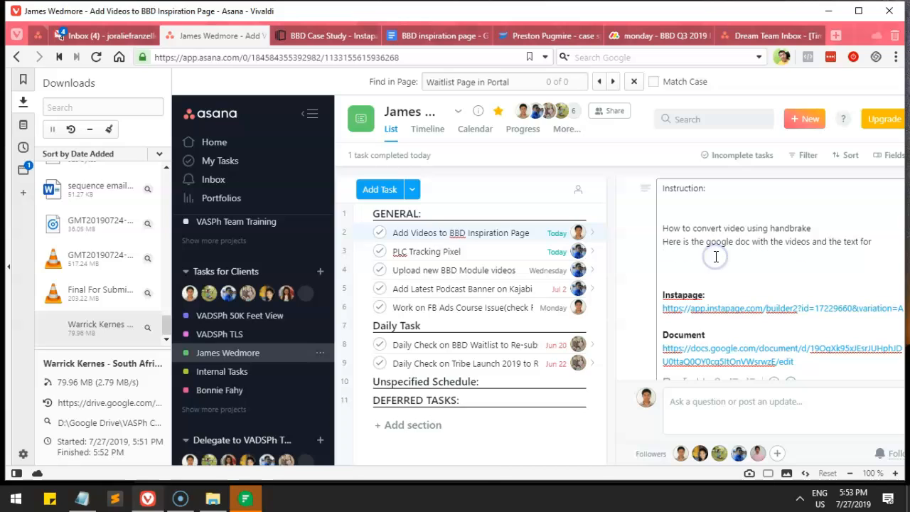
text(http://youtu.be/674KfM12X4A?hd=1)
Step: Cut the old Google doc line and remove the blank line below the handbrake heading
key(Up)
key(End)
key(shift+Home)
key(ctrl+x)
key(Up)
key(End)
key(Delete)
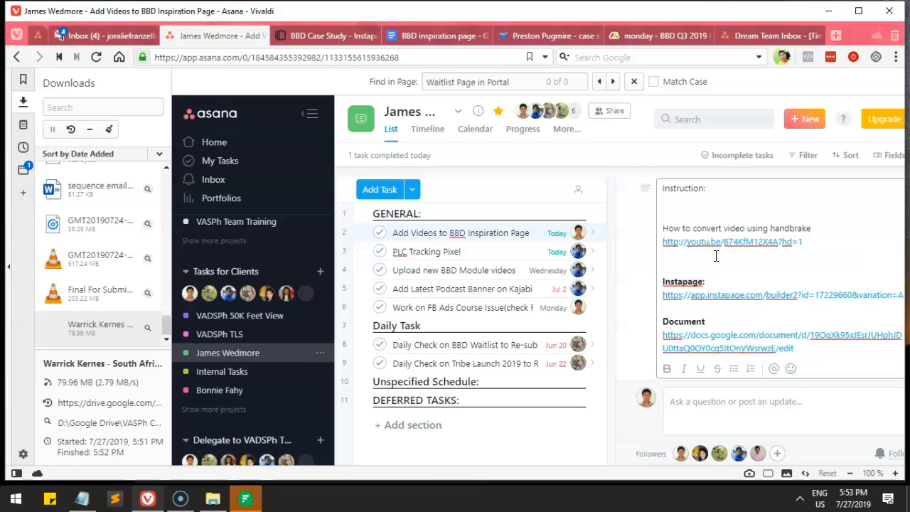
Step: Minimize the screen recorder, review the Instapage instructions, and switch to the BBD Case Study builder
key(alt+Tab)
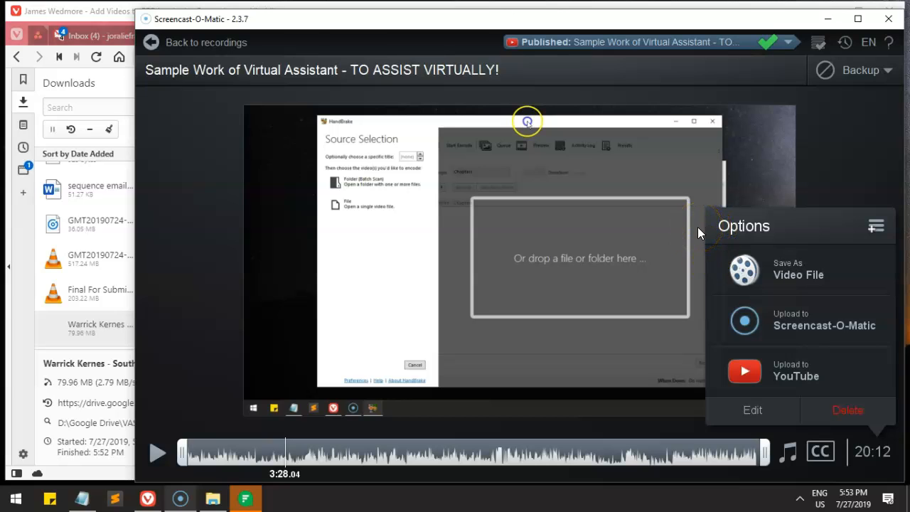
click(827, 23)
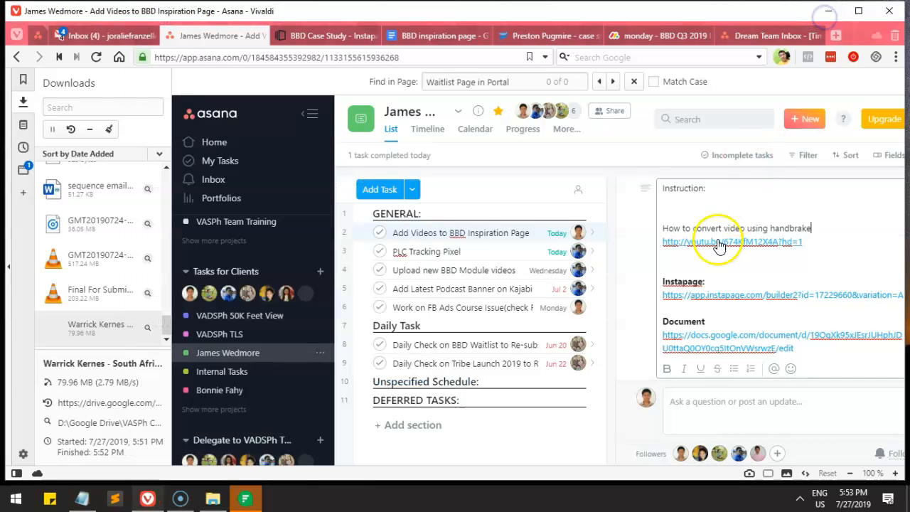
drag(735, 198, 660, 187)
click(719, 292)
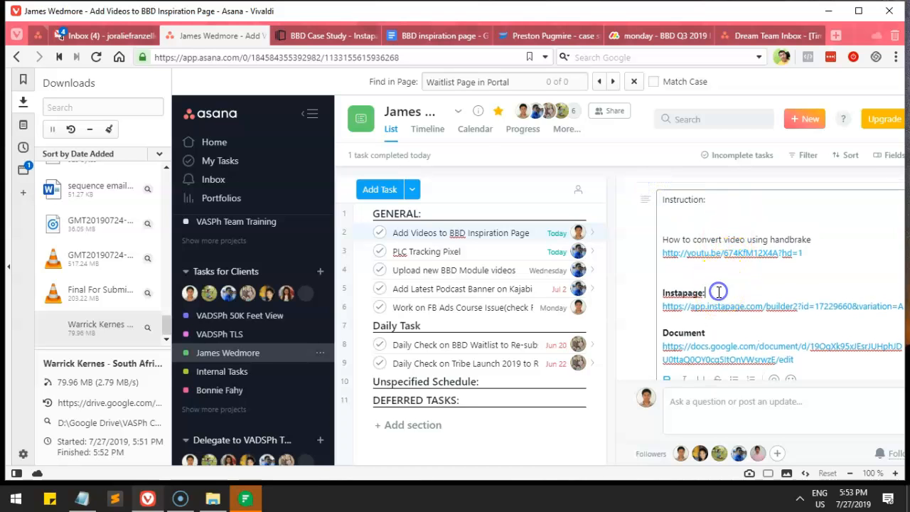
scroll(711, 288, down, 1)
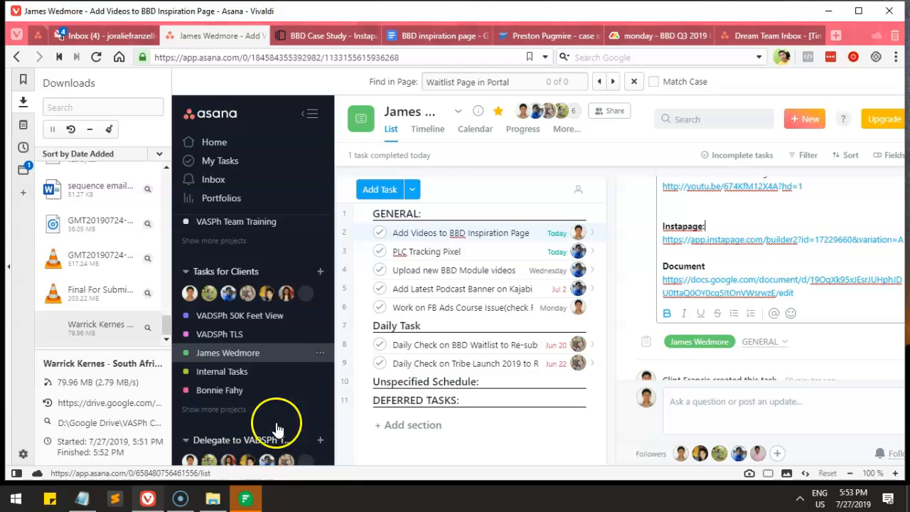
click(332, 36)
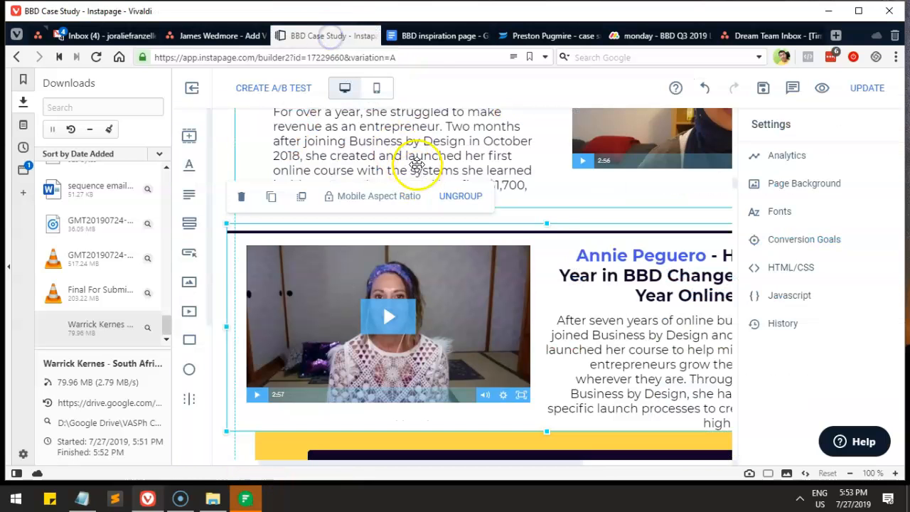
click(524, 34)
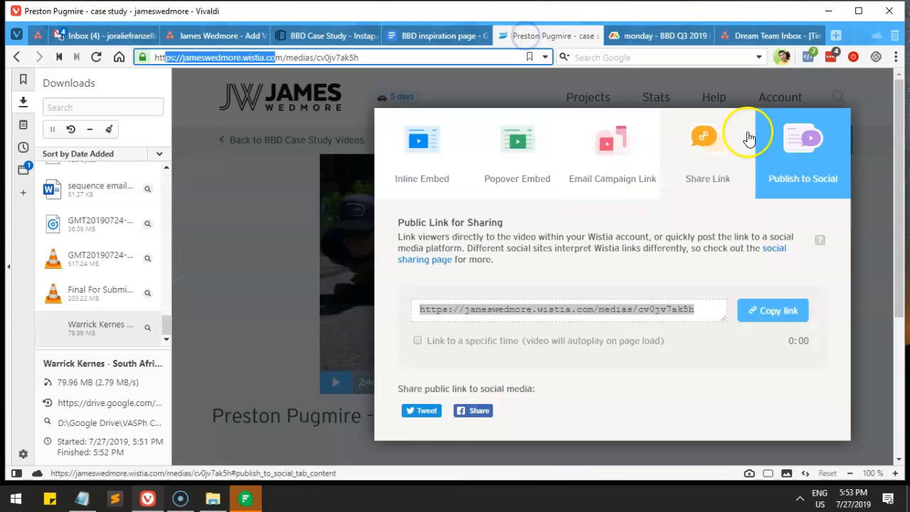
click(303, 338)
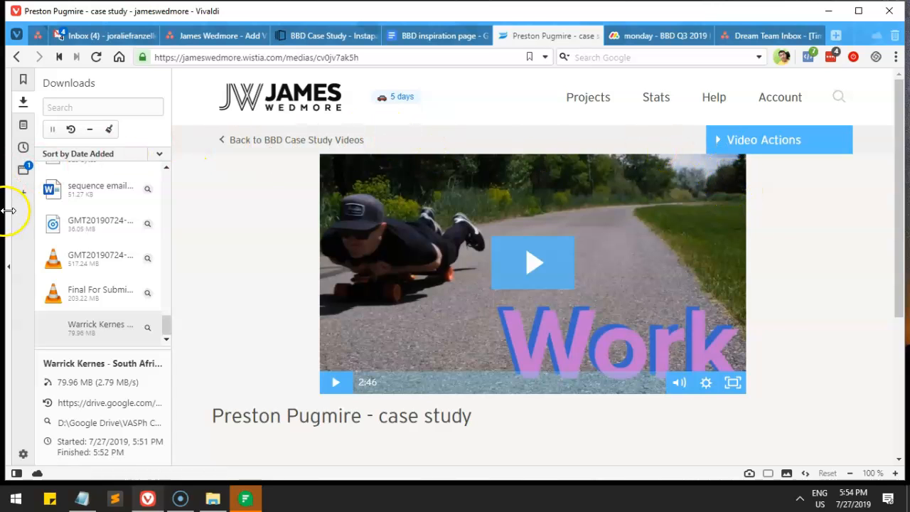
click(830, 58)
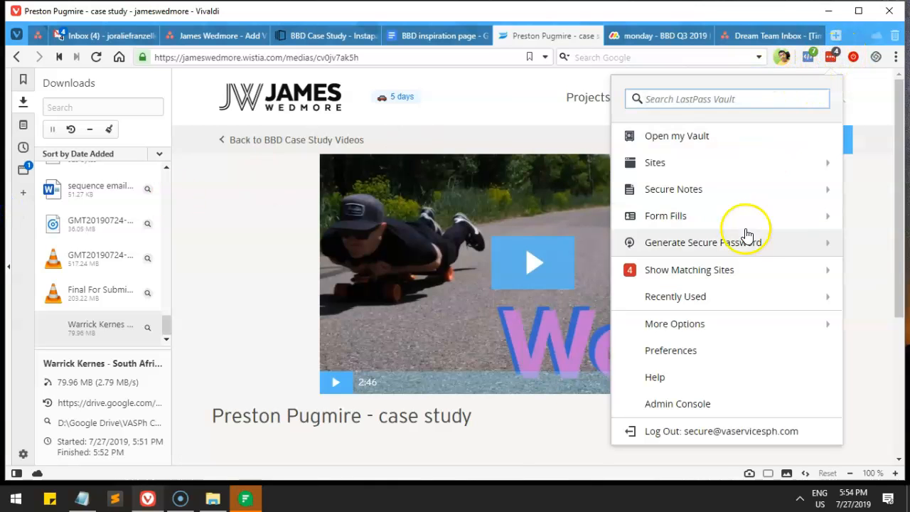
click(725, 269)
mouse_move(826, 156)
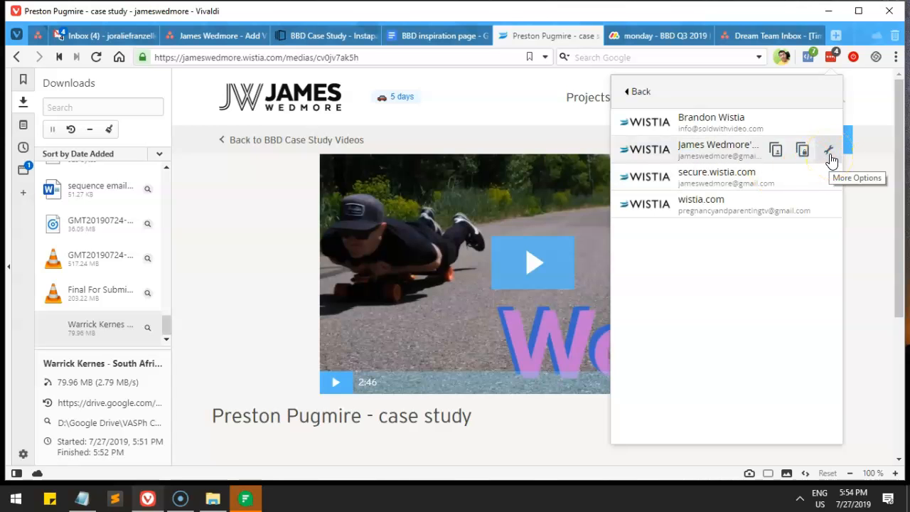
click(831, 160)
click(669, 284)
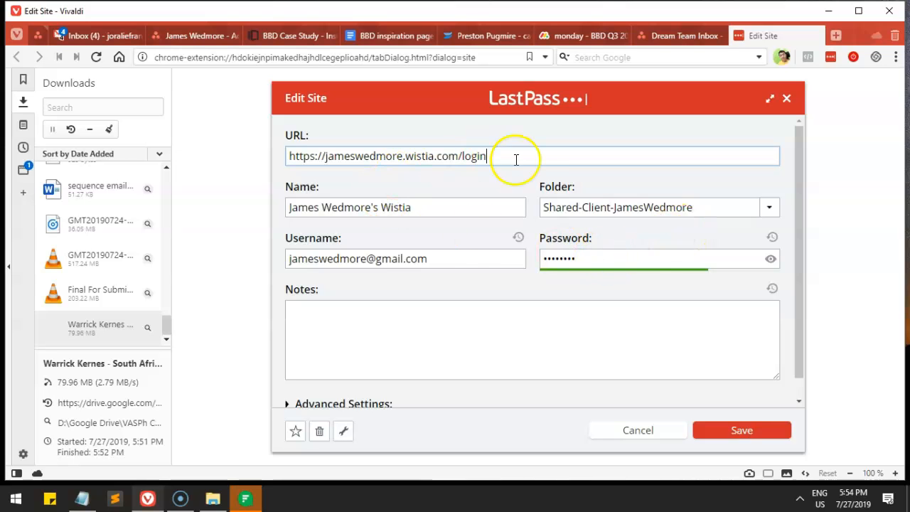
drag(515, 158, 290, 157)
drag(409, 198, 250, 202)
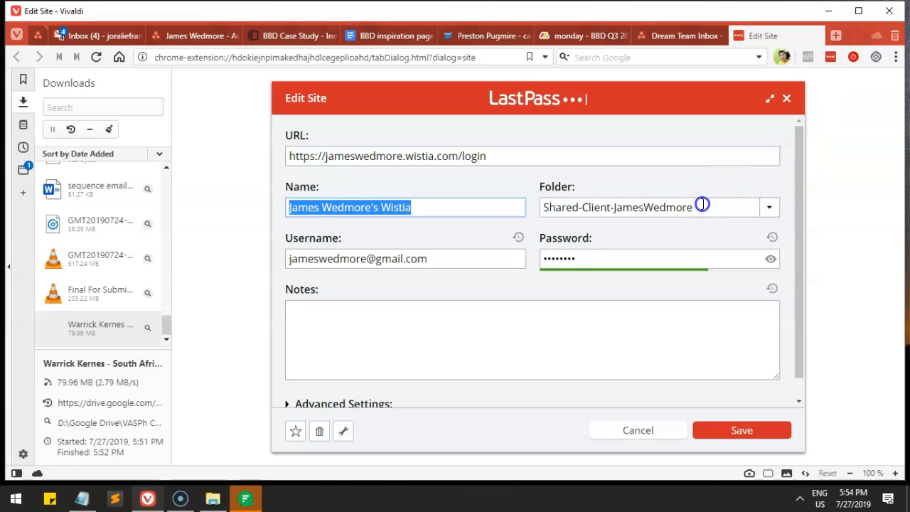
drag(701, 205, 539, 206)
click(876, 154)
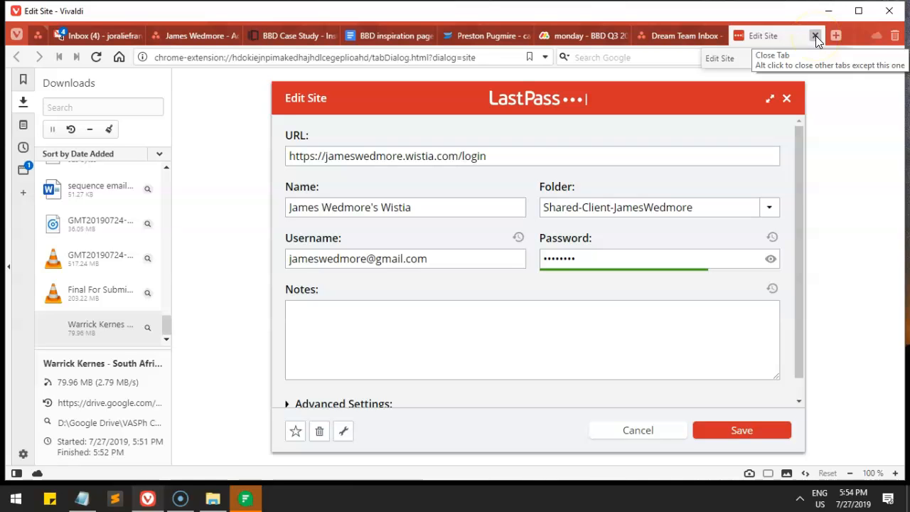
click(816, 35)
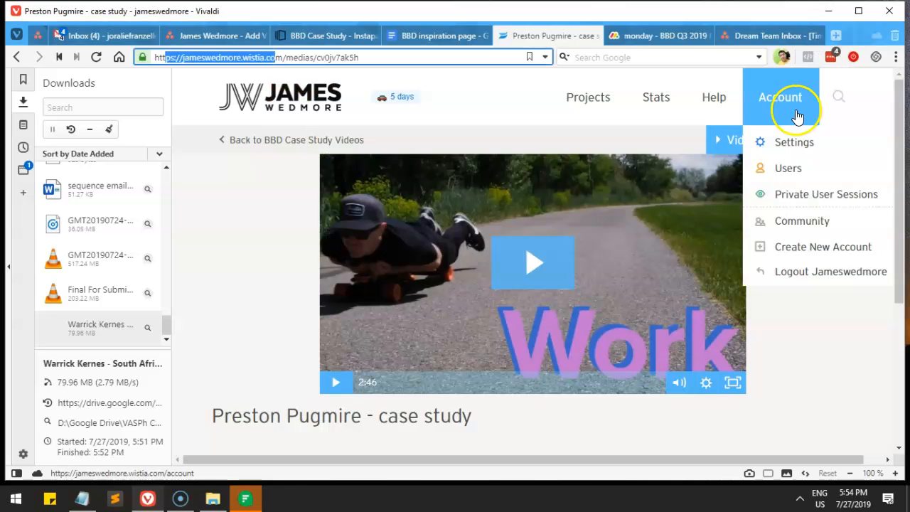
Step: Widen the builder by hiding the Downloads panel and nudge the fourth case study group up
click(325, 35)
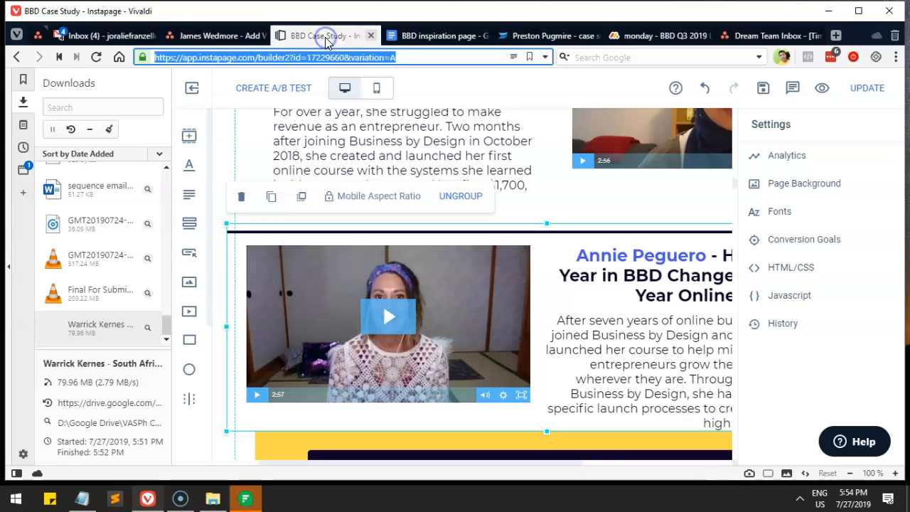
click(8, 254)
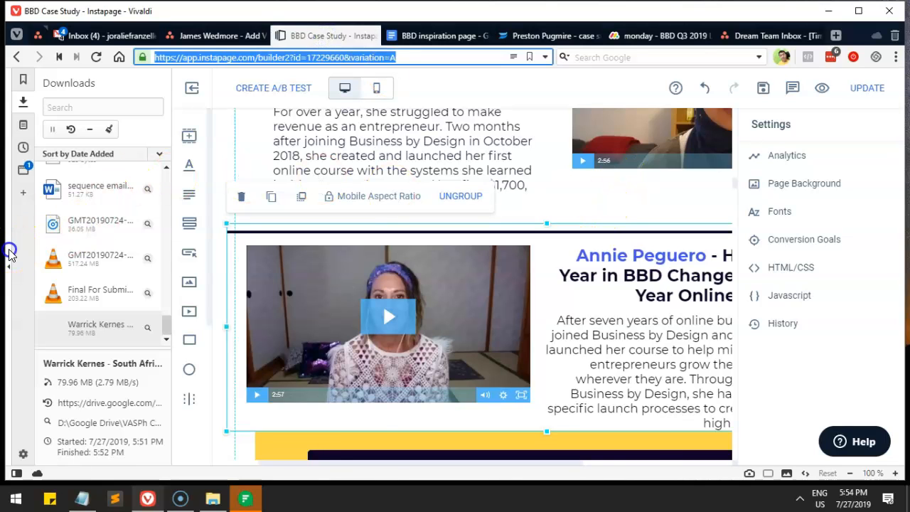
scroll(341, 256, down, 2)
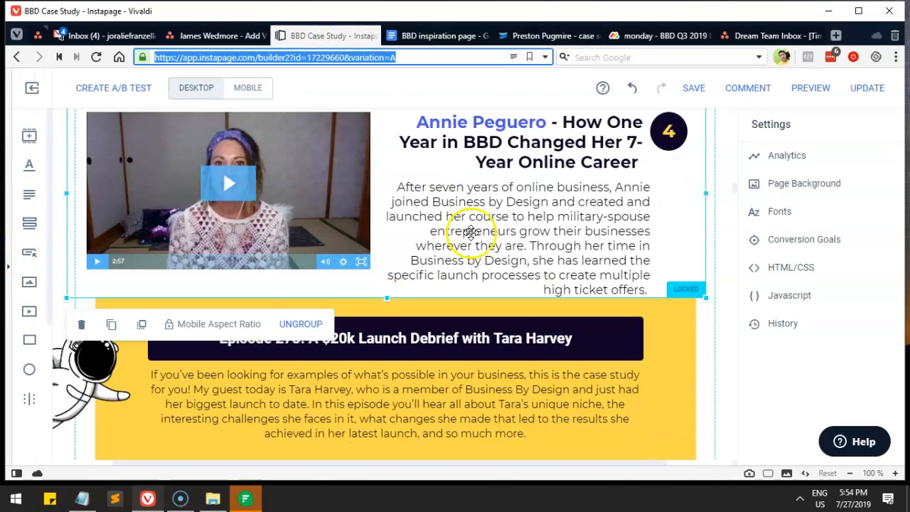
scroll(626, 191, up, 1)
drag(546, 224, 545, 215)
Step: Raise the Slightly-Bizarre Niches section's top edge and move the yellow episode block down slightly
scroll(537, 221, down, 2)
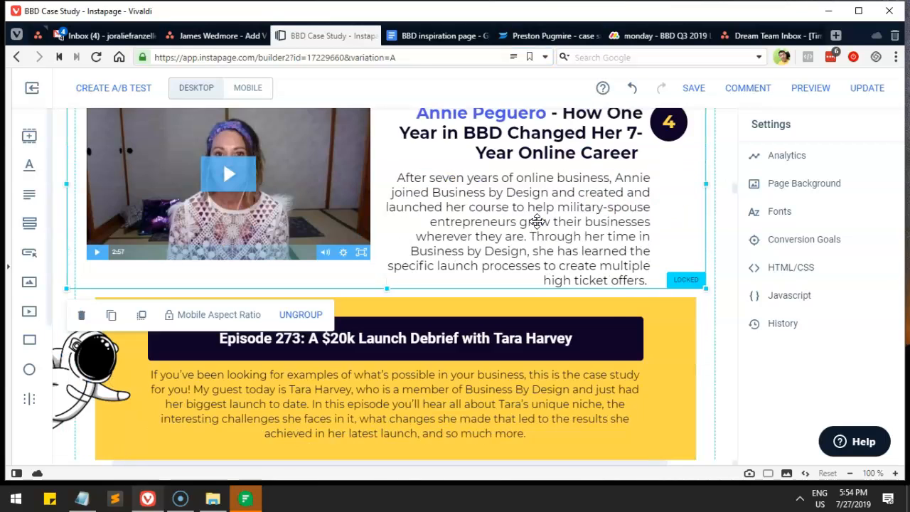
scroll(537, 219, down, 1)
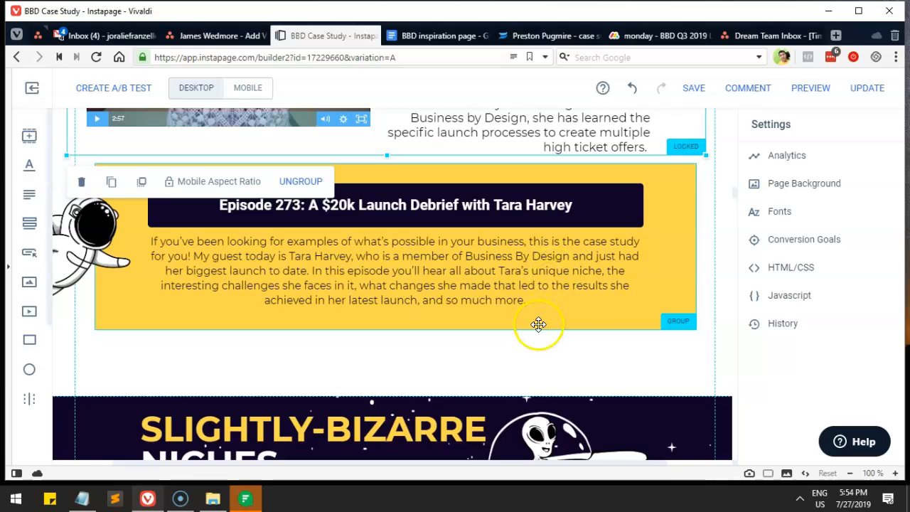
scroll(539, 325, down, 2)
drag(595, 263, 594, 227)
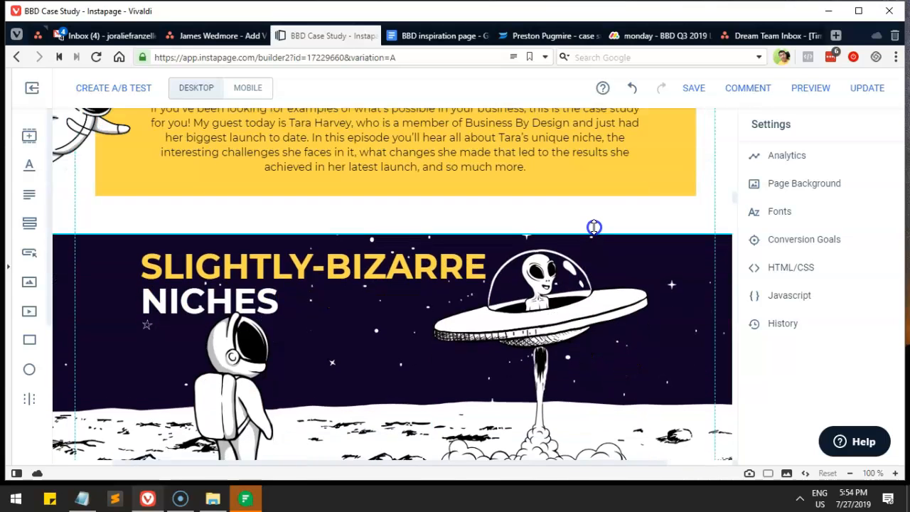
scroll(590, 248, up, 2)
scroll(589, 250, up, 1)
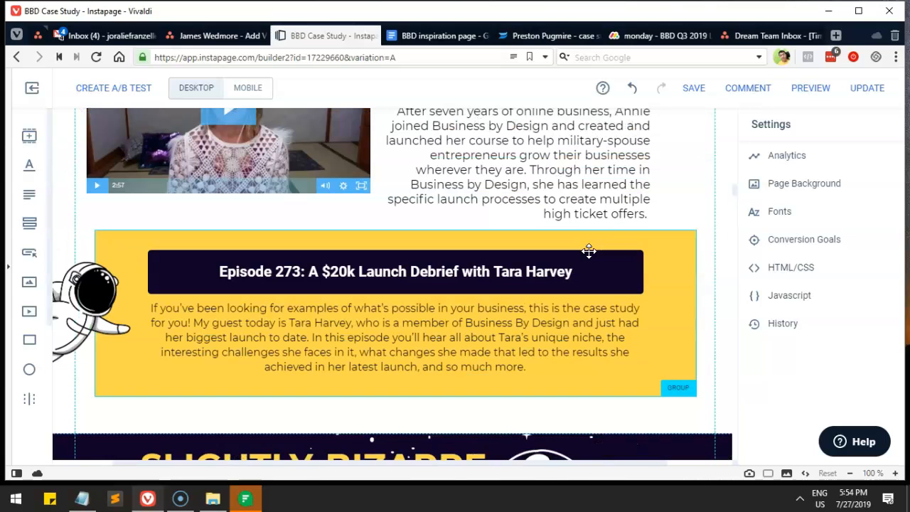
drag(657, 242, 655, 254)
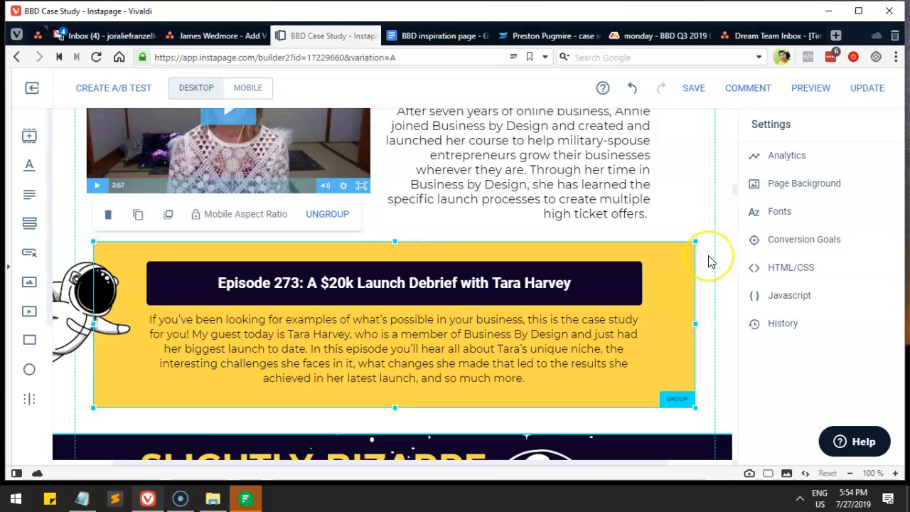
scroll(709, 261, up, 3)
drag(676, 224, 693, 231)
click(721, 227)
click(726, 235)
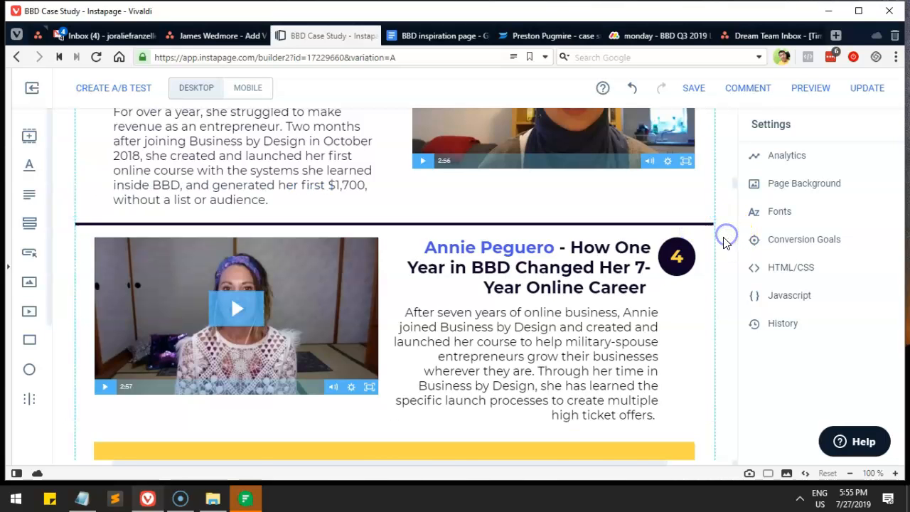
scroll(724, 244, down, 1)
scroll(723, 243, up, 6)
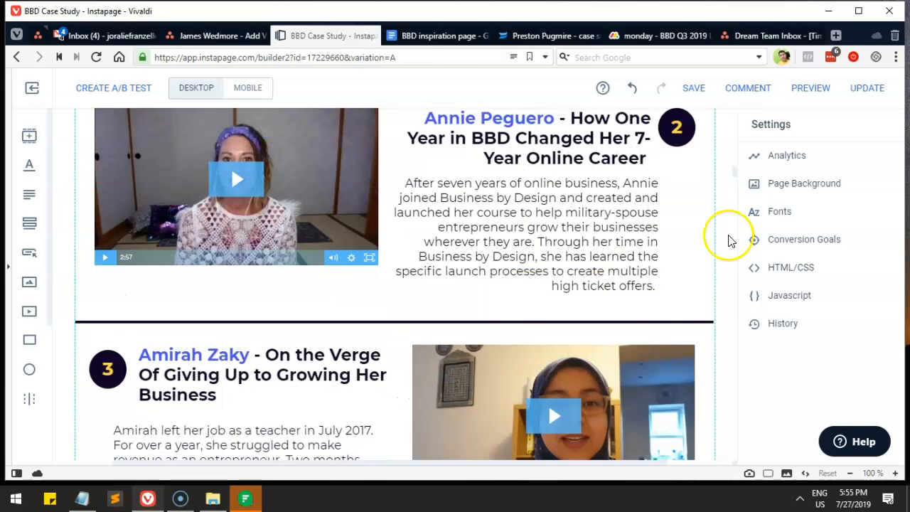
scroll(728, 240, up, 2)
scroll(728, 240, up, 7)
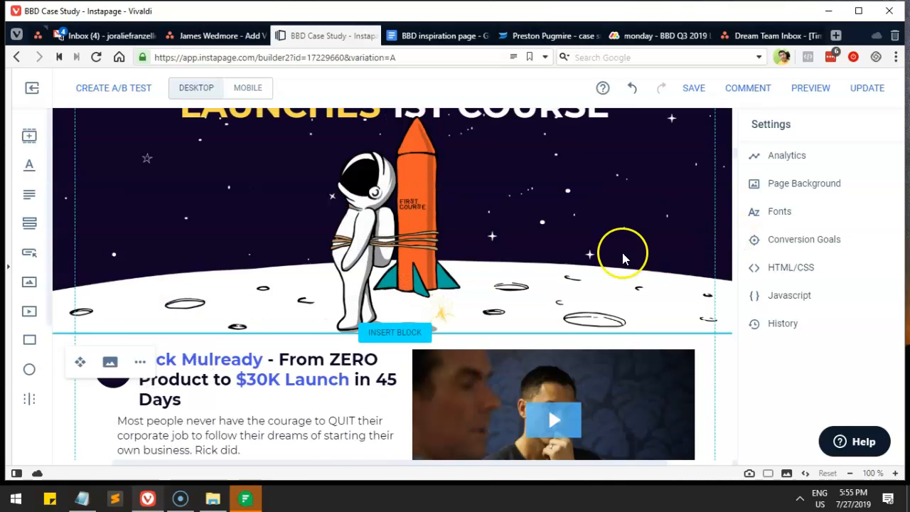
scroll(380, 287, down, 2)
click(234, 300)
scroll(480, 290, down, 2)
Step: Duplicate Rick's story text block and move the copy to the right column
scroll(477, 291, down, 2)
scroll(481, 288, up, 2)
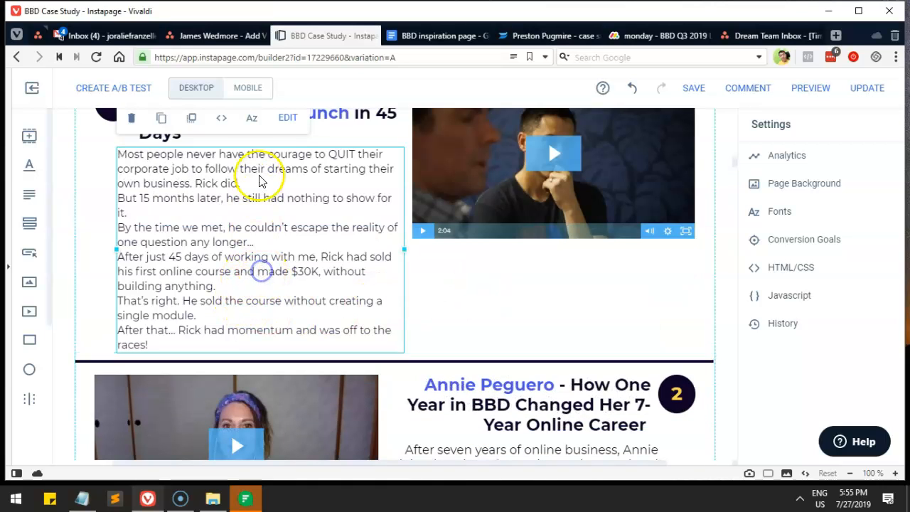
click(165, 118)
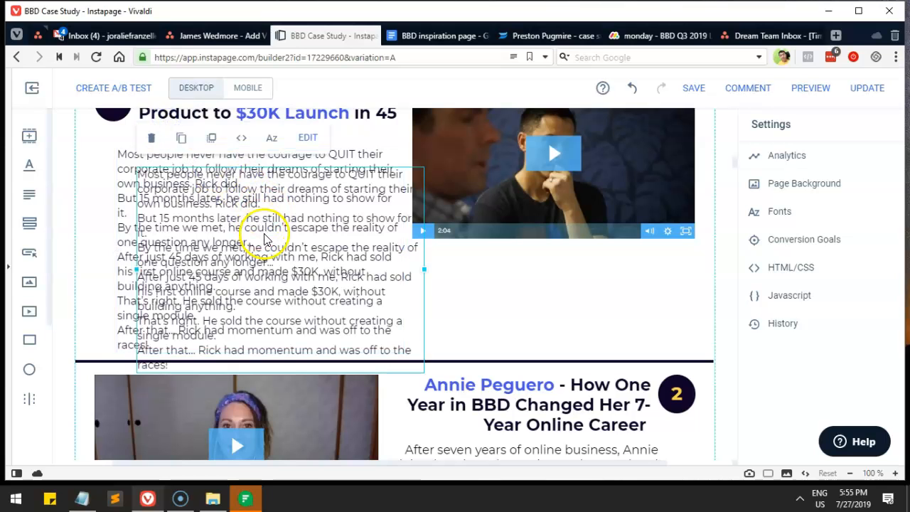
drag(264, 230, 535, 268)
Step: Delete the last two paragraphs from the original left-hand story text
double_click(249, 285)
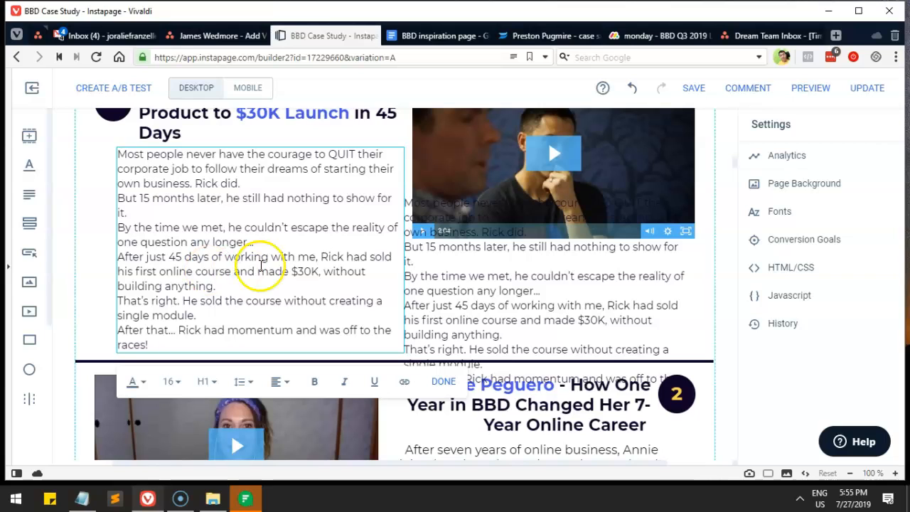
drag(256, 241, 278, 340)
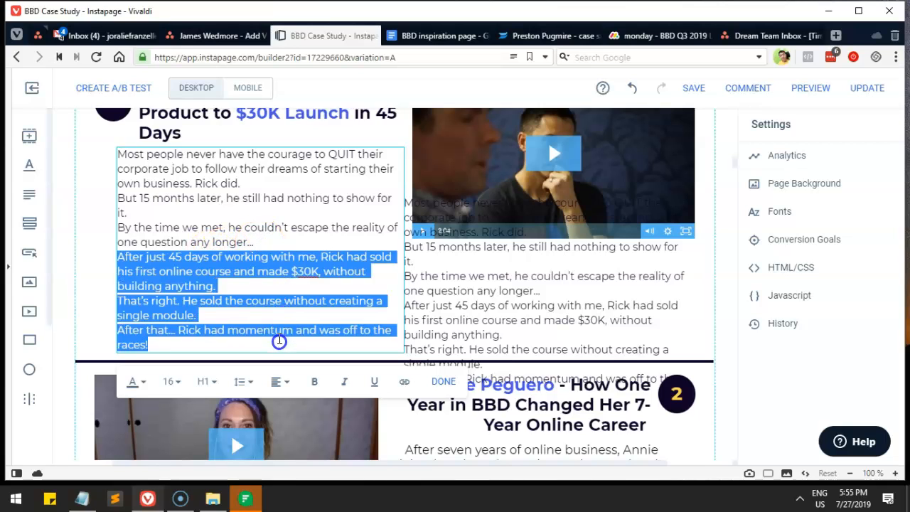
key(BackSpace)
double_click(516, 288)
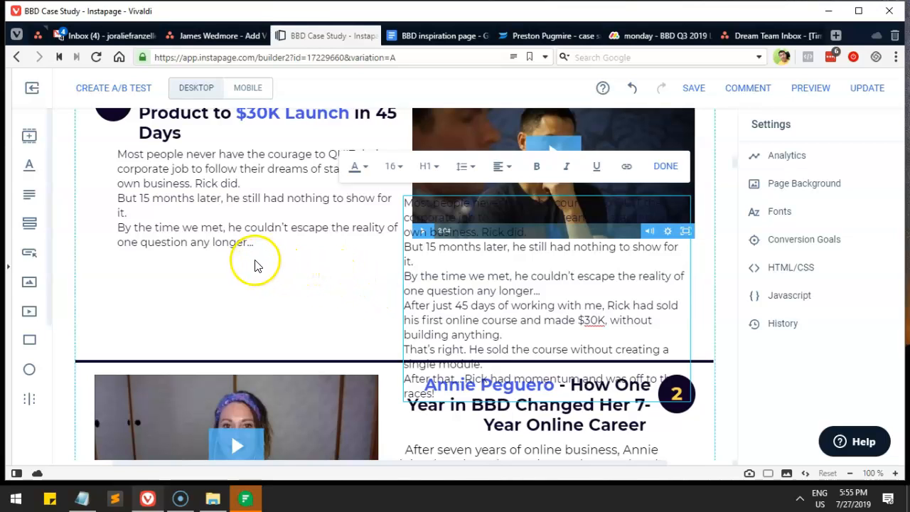
click(240, 241)
click(220, 291)
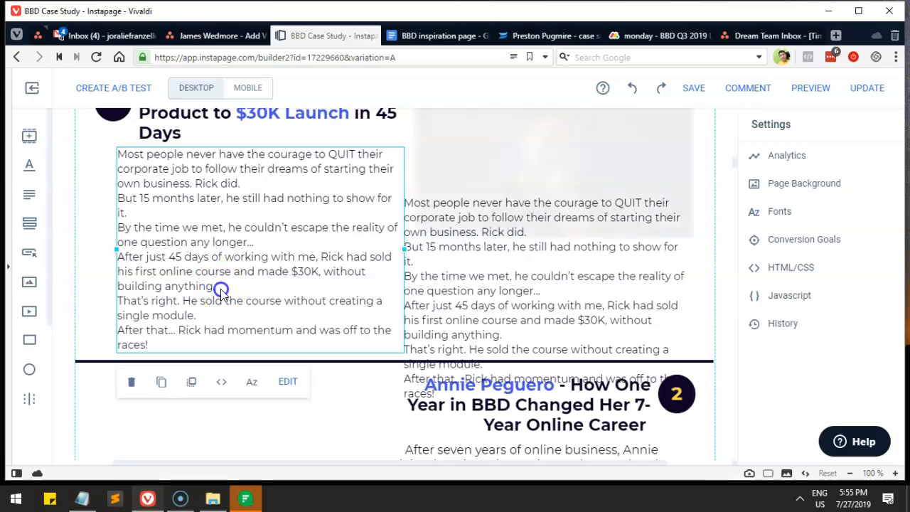
click(221, 295)
drag(220, 287, 252, 336)
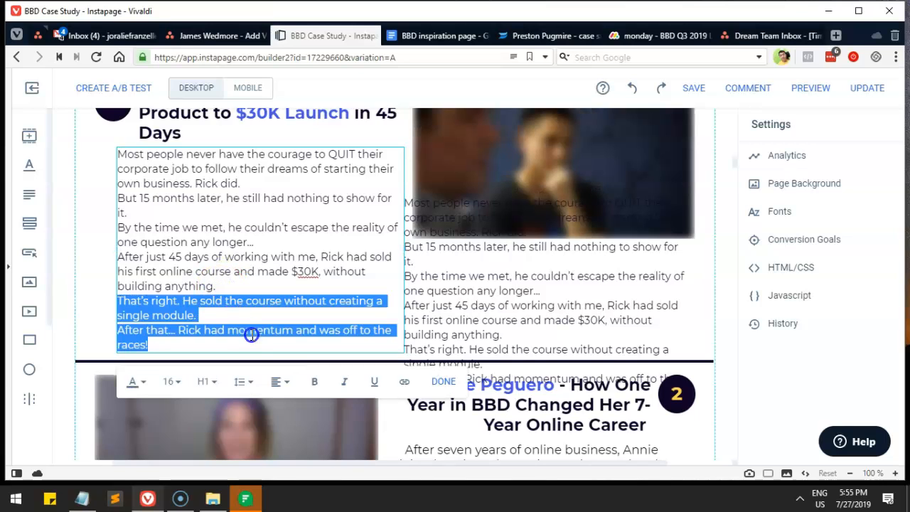
key(BackSpace)
Step: Remove the first four paragraphs from the right copy and place it below the video
click(440, 277)
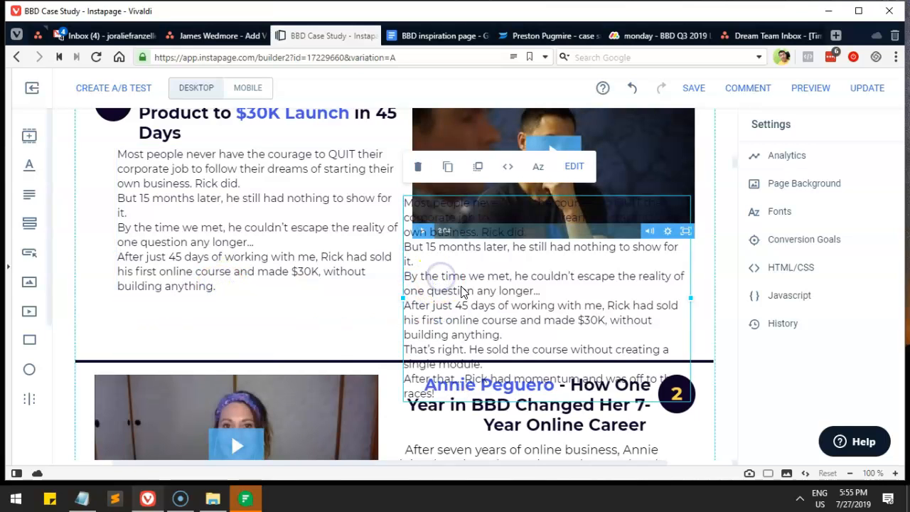
click(462, 290)
key(BackSpace)
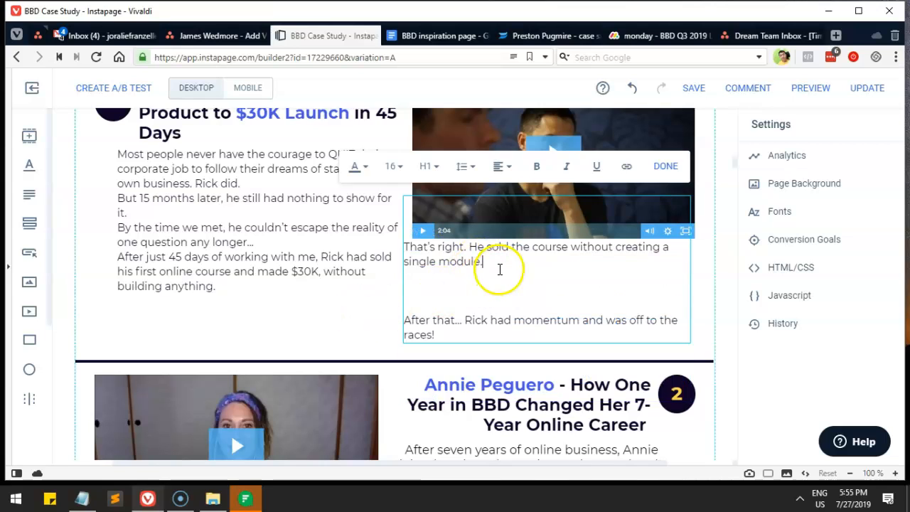
key(Delete)
key(Delete)
click(330, 311)
click(451, 264)
drag(455, 254, 456, 293)
click(310, 324)
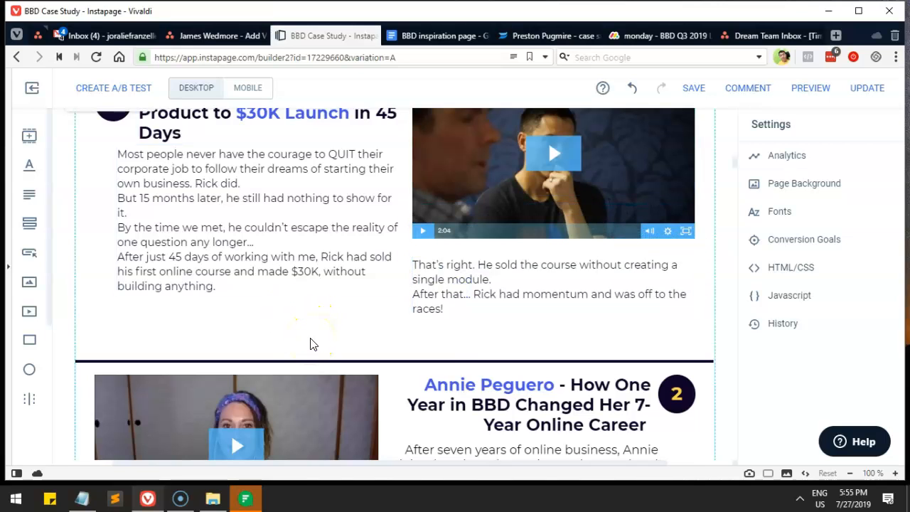
Step: Add a blank line after 'single module.' and pull the section's bottom edge up slightly
scroll(310, 344, up, 1)
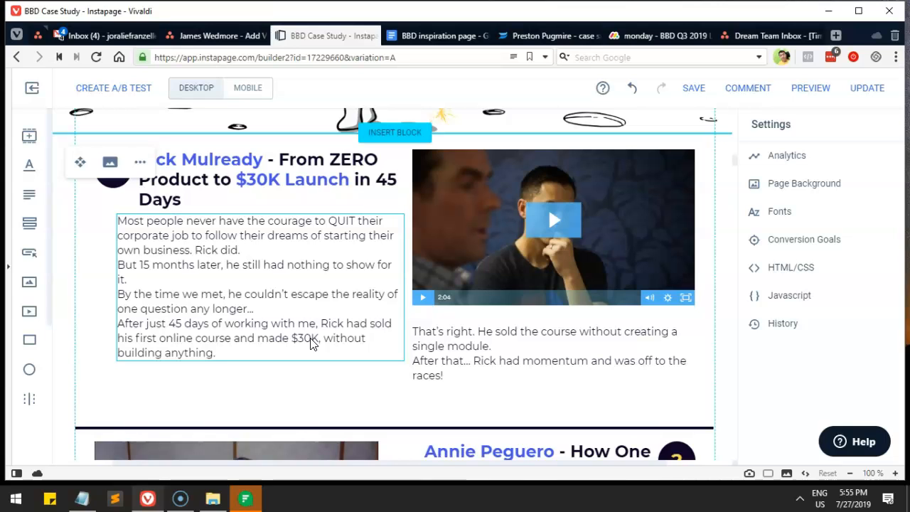
click(483, 337)
click(490, 347)
key(Return)
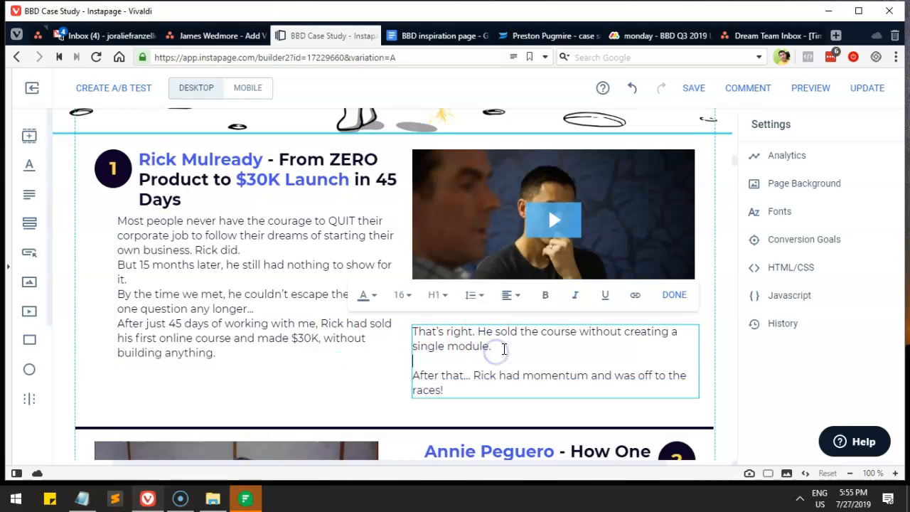
click(358, 373)
drag(325, 425, 325, 416)
click(271, 359)
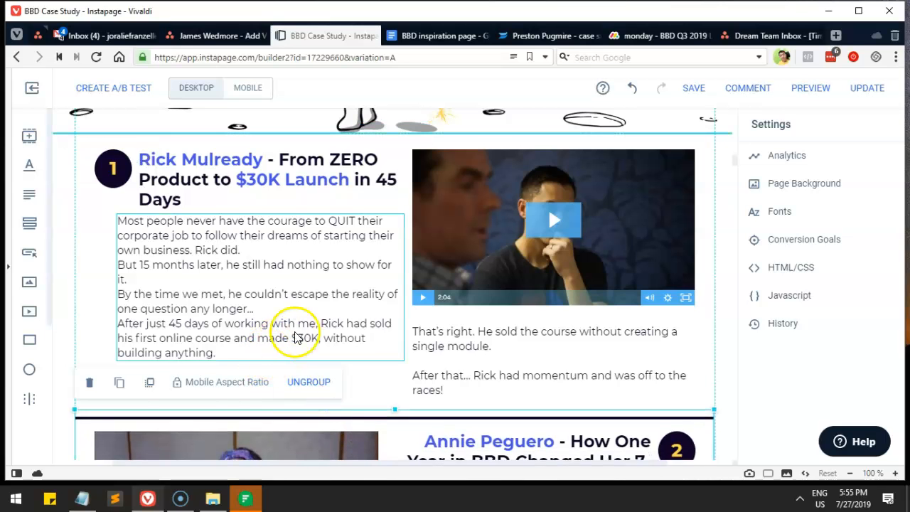
scroll(430, 297, up, 4)
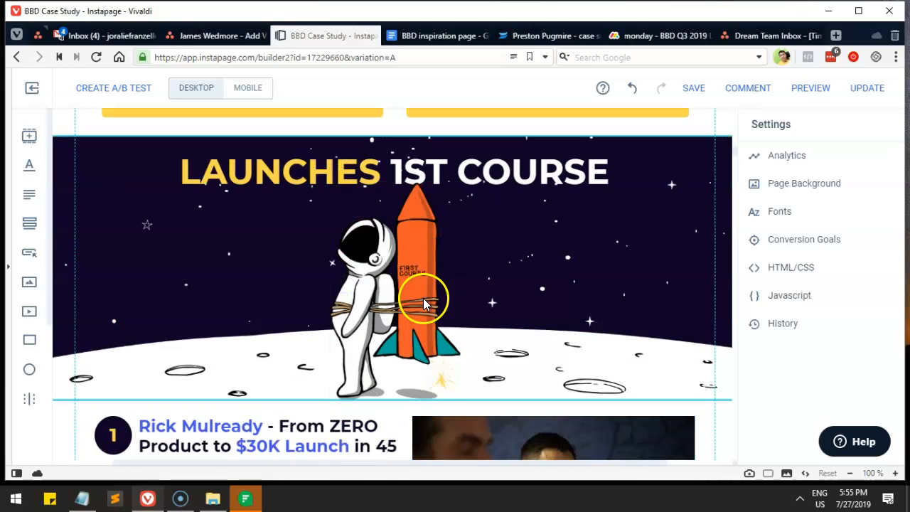
scroll(429, 290, up, 2)
scroll(407, 286, up, 10)
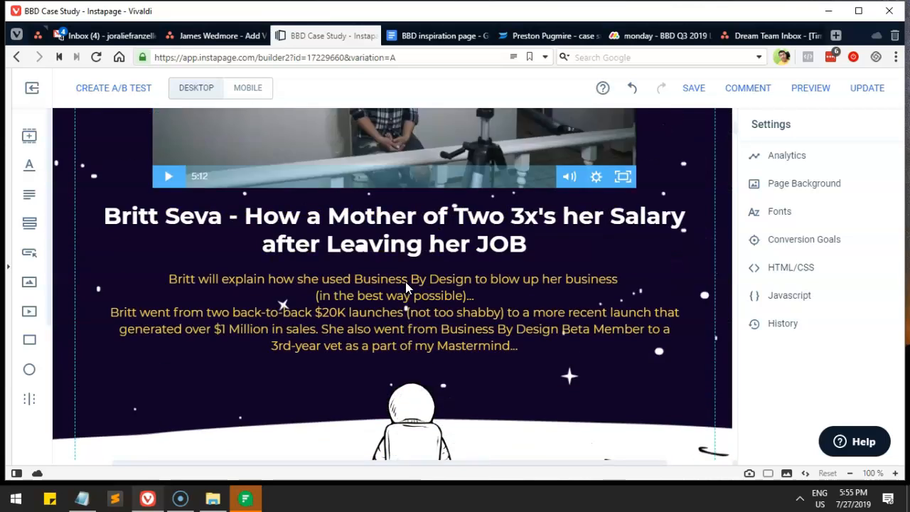
scroll(406, 286, down, 12)
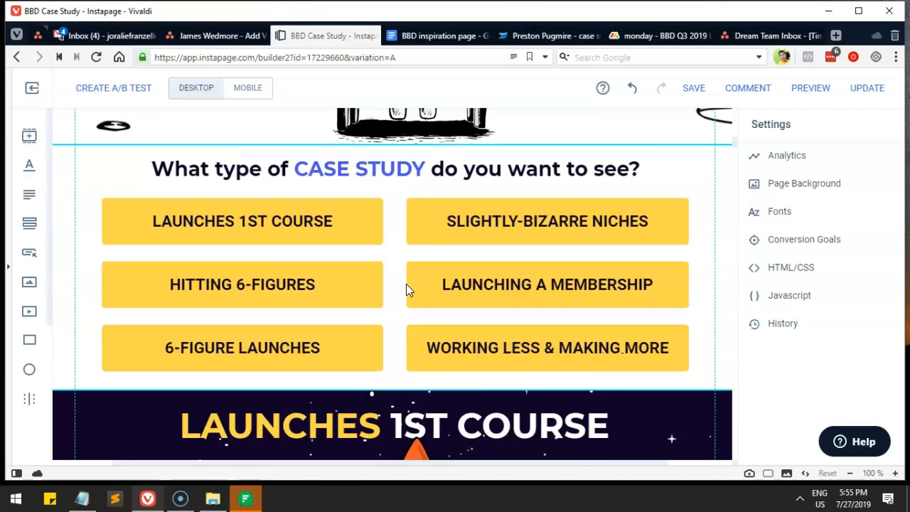
scroll(406, 288, down, 3)
scroll(406, 288, up, 1)
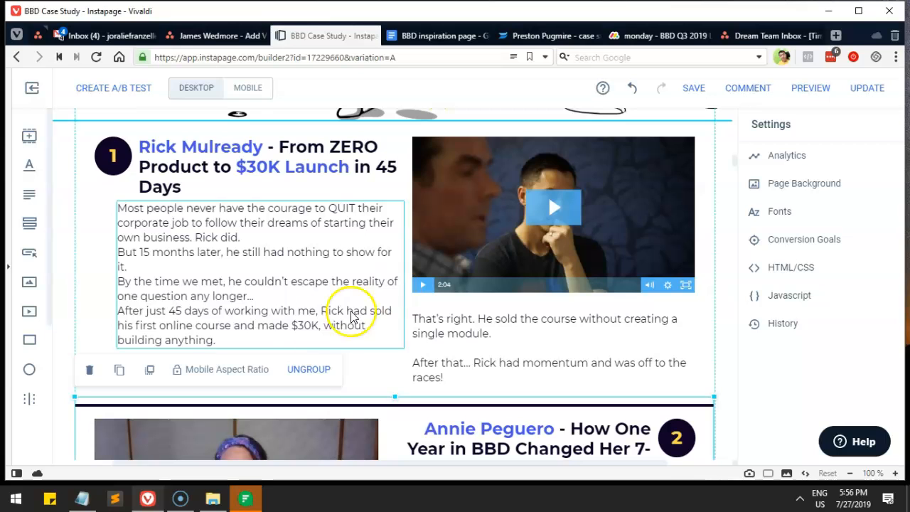
click(96, 333)
scroll(254, 375, down, 1)
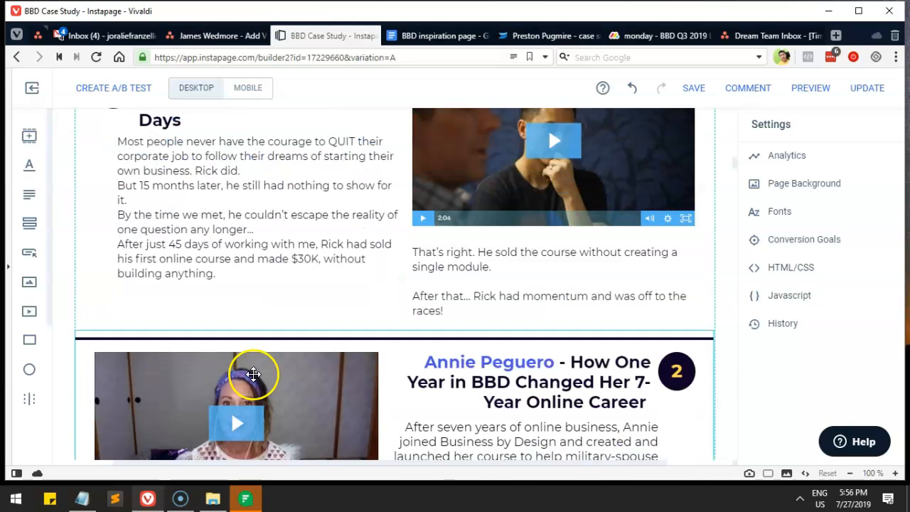
scroll(217, 362, down, 4)
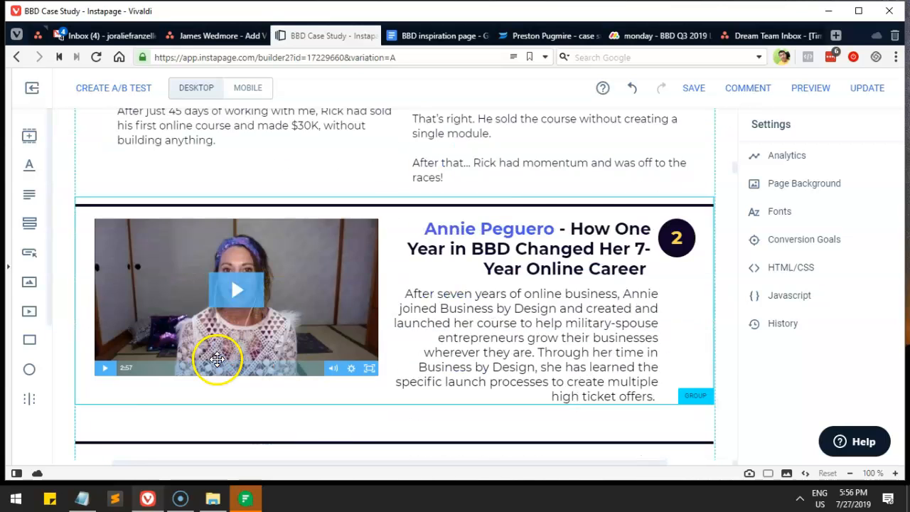
scroll(217, 360, down, 6)
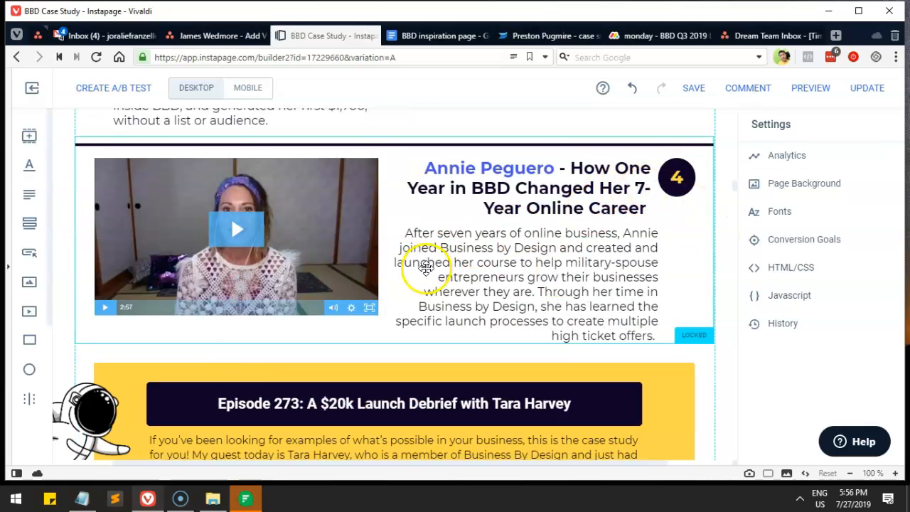
scroll(418, 305, down, 2)
scroll(418, 305, down, 3)
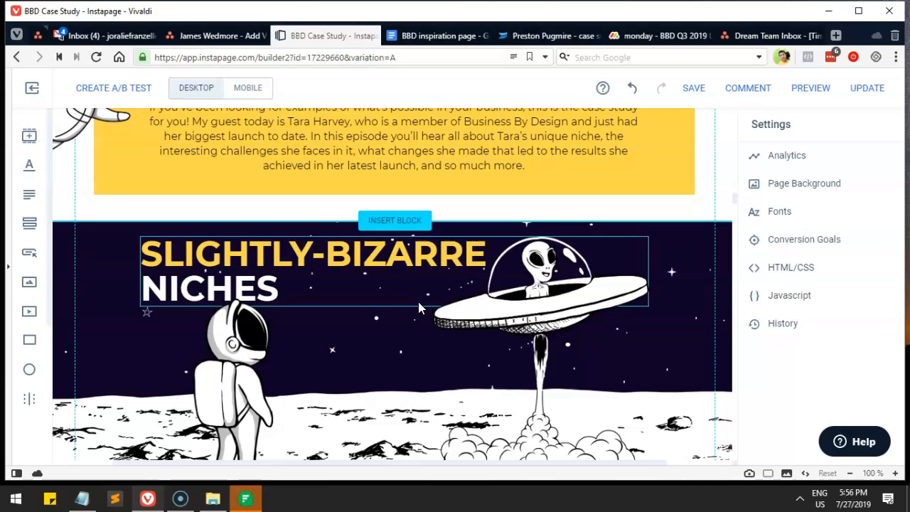
scroll(418, 306, down, 2)
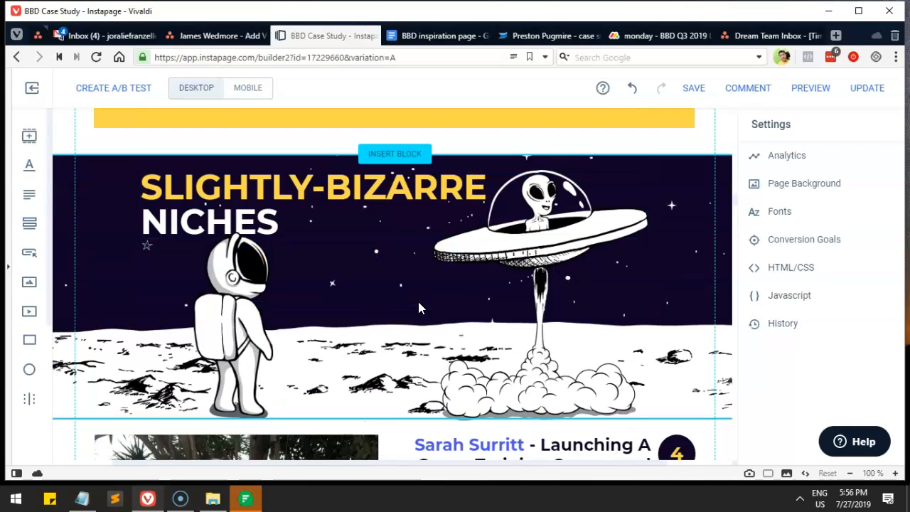
scroll(420, 307, down, 2)
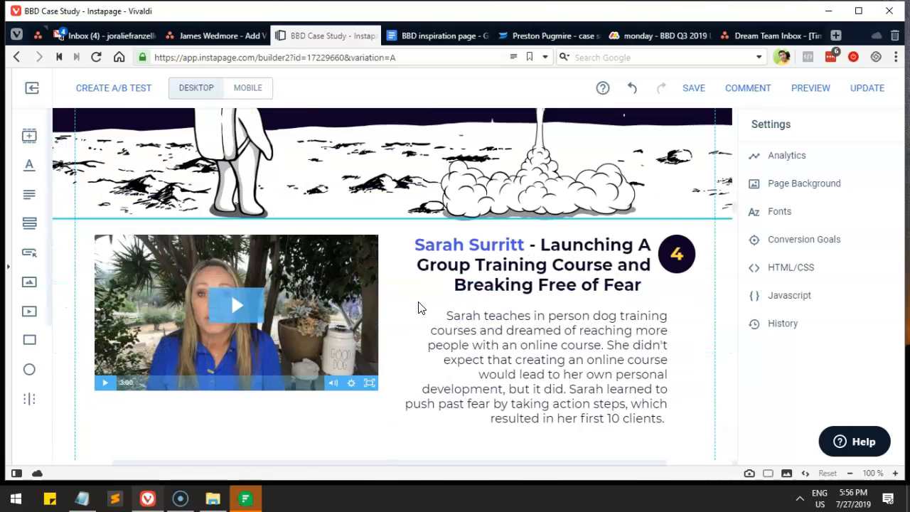
scroll(542, 264, up, 2)
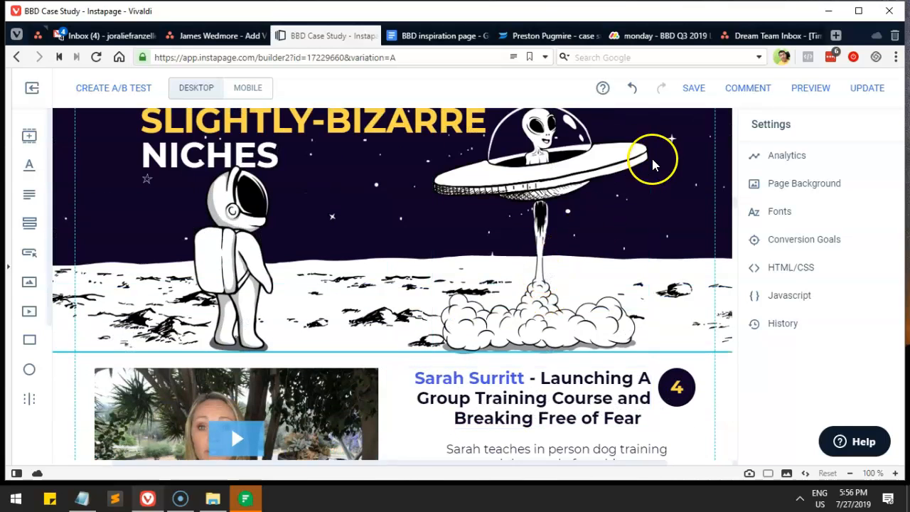
click(632, 89)
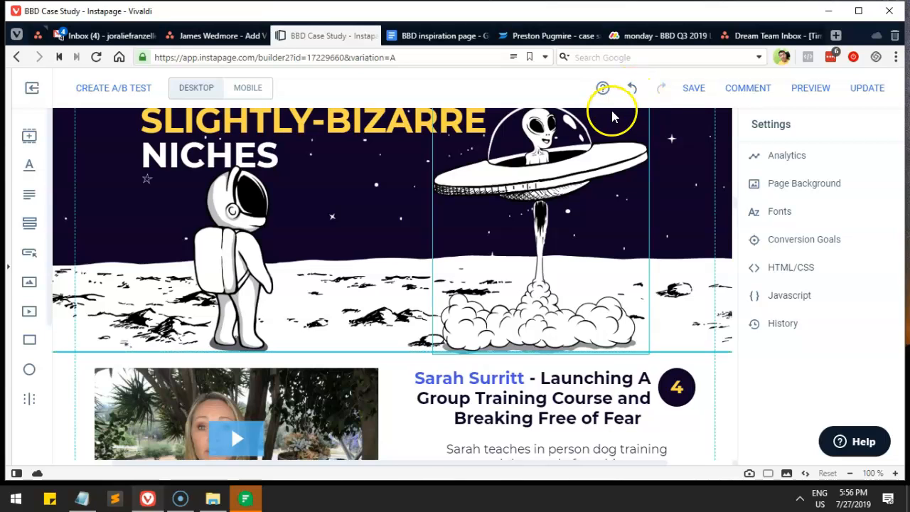
scroll(616, 199, up, 10)
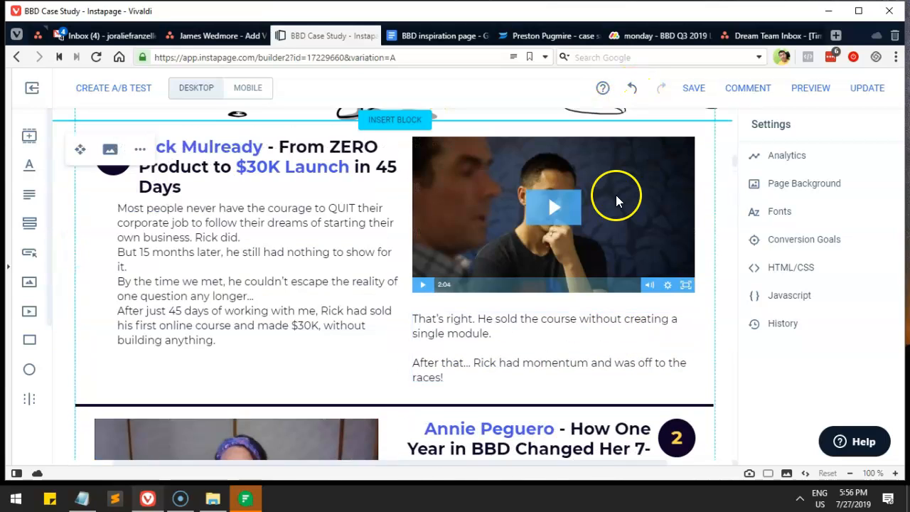
scroll(616, 195, down, 5)
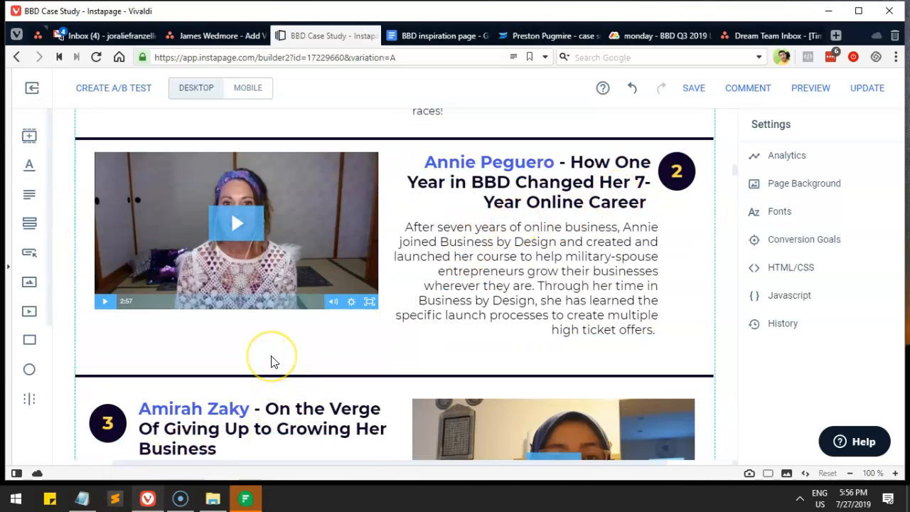
scroll(270, 361, down, 1)
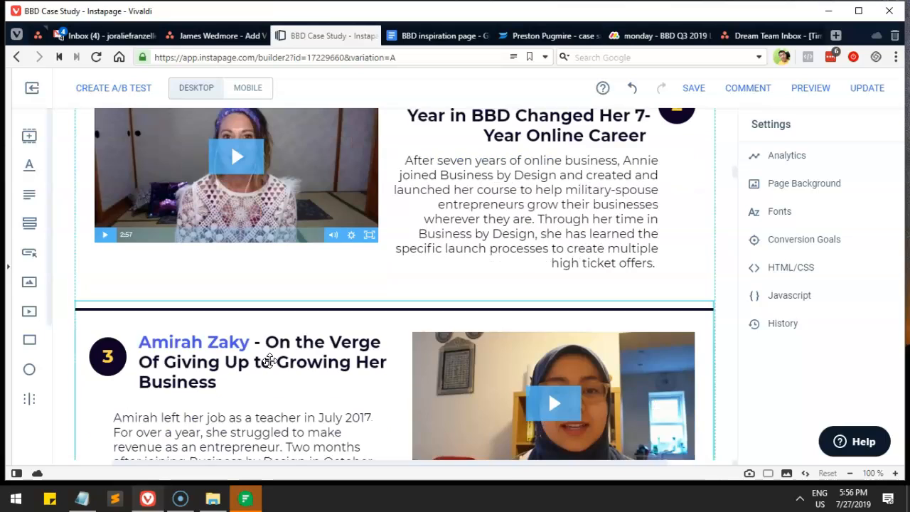